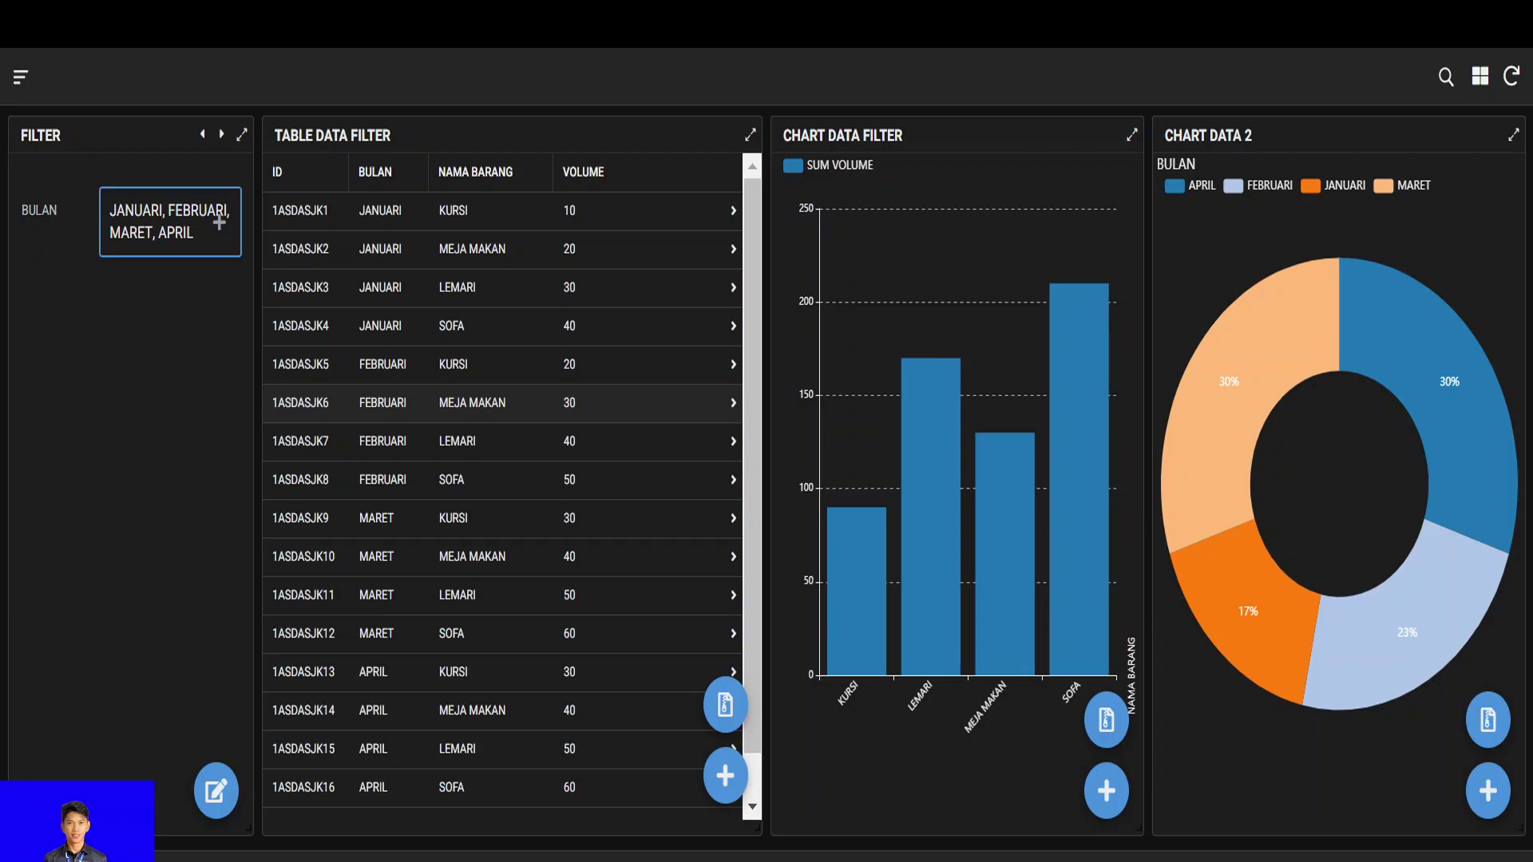
# Switch to the AppSheet editor and examine the column definitions of the DATA table.
pyautogui.hotkey('alt', 'Tab')
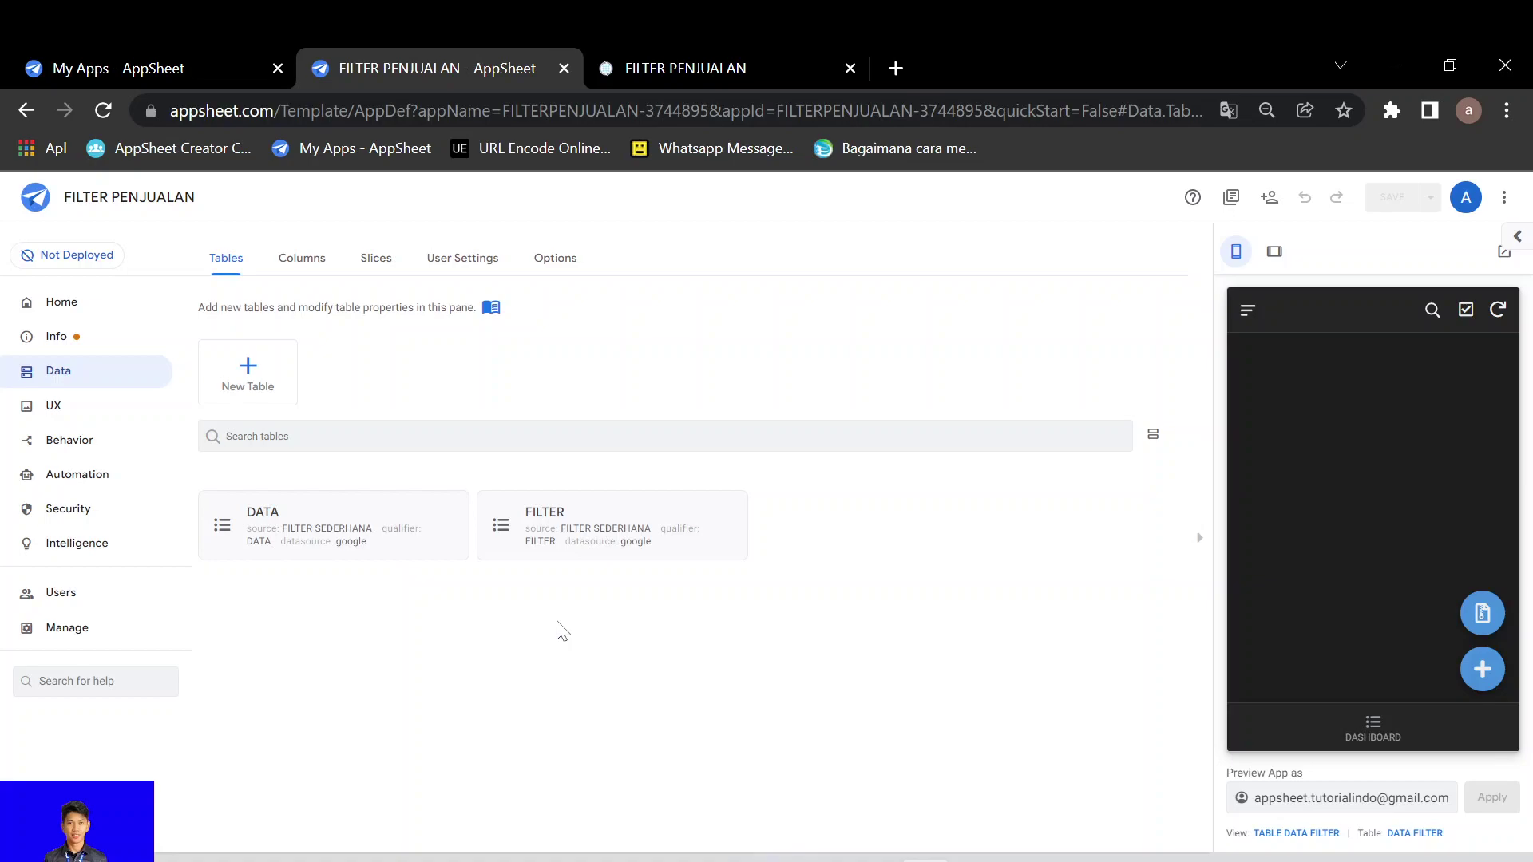
pyautogui.click(404, 525)
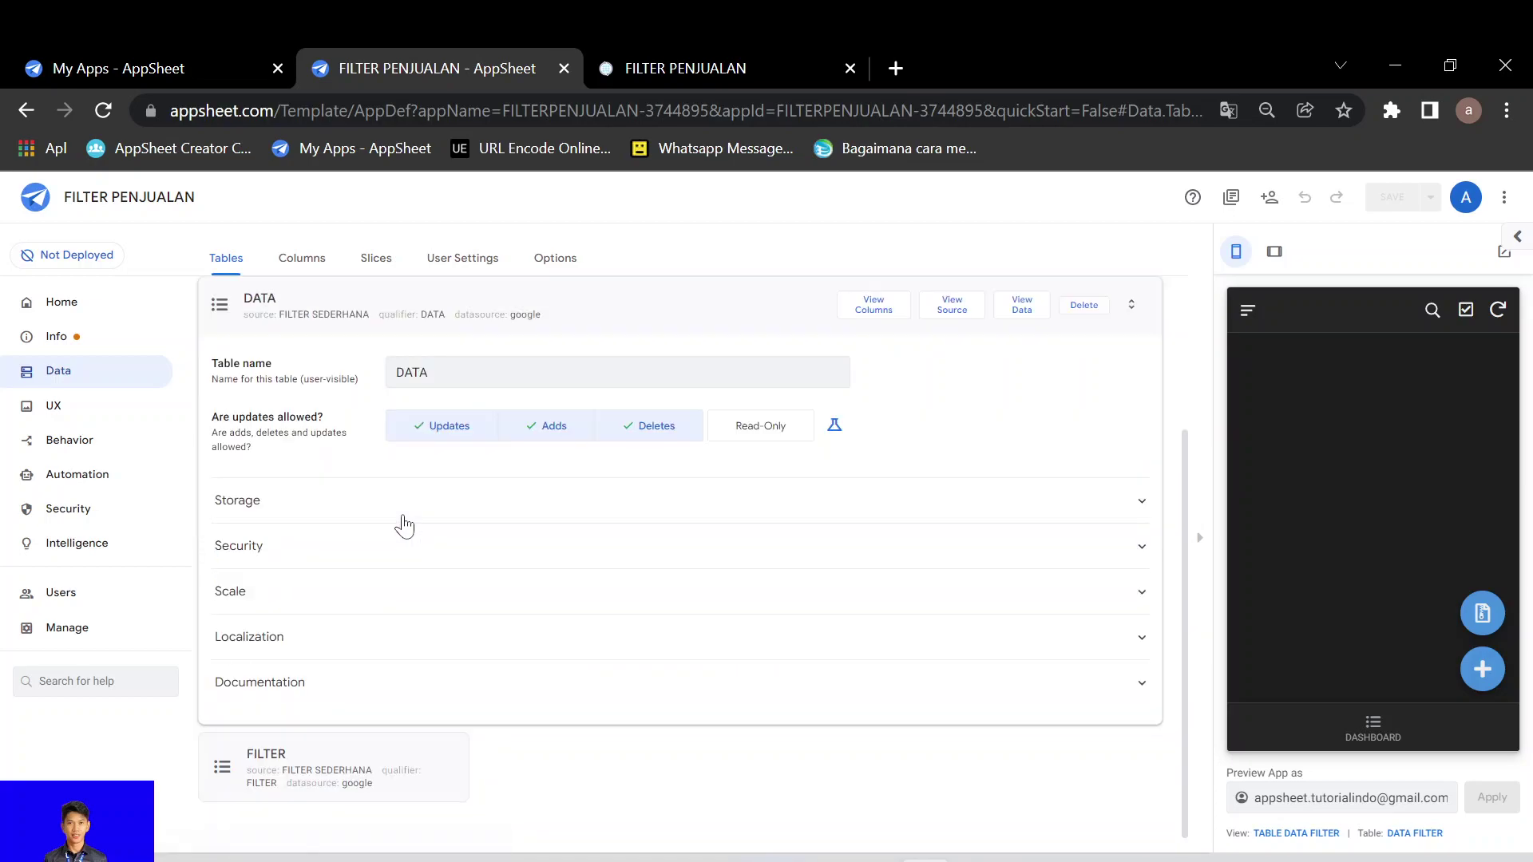
pyautogui.click(853, 314)
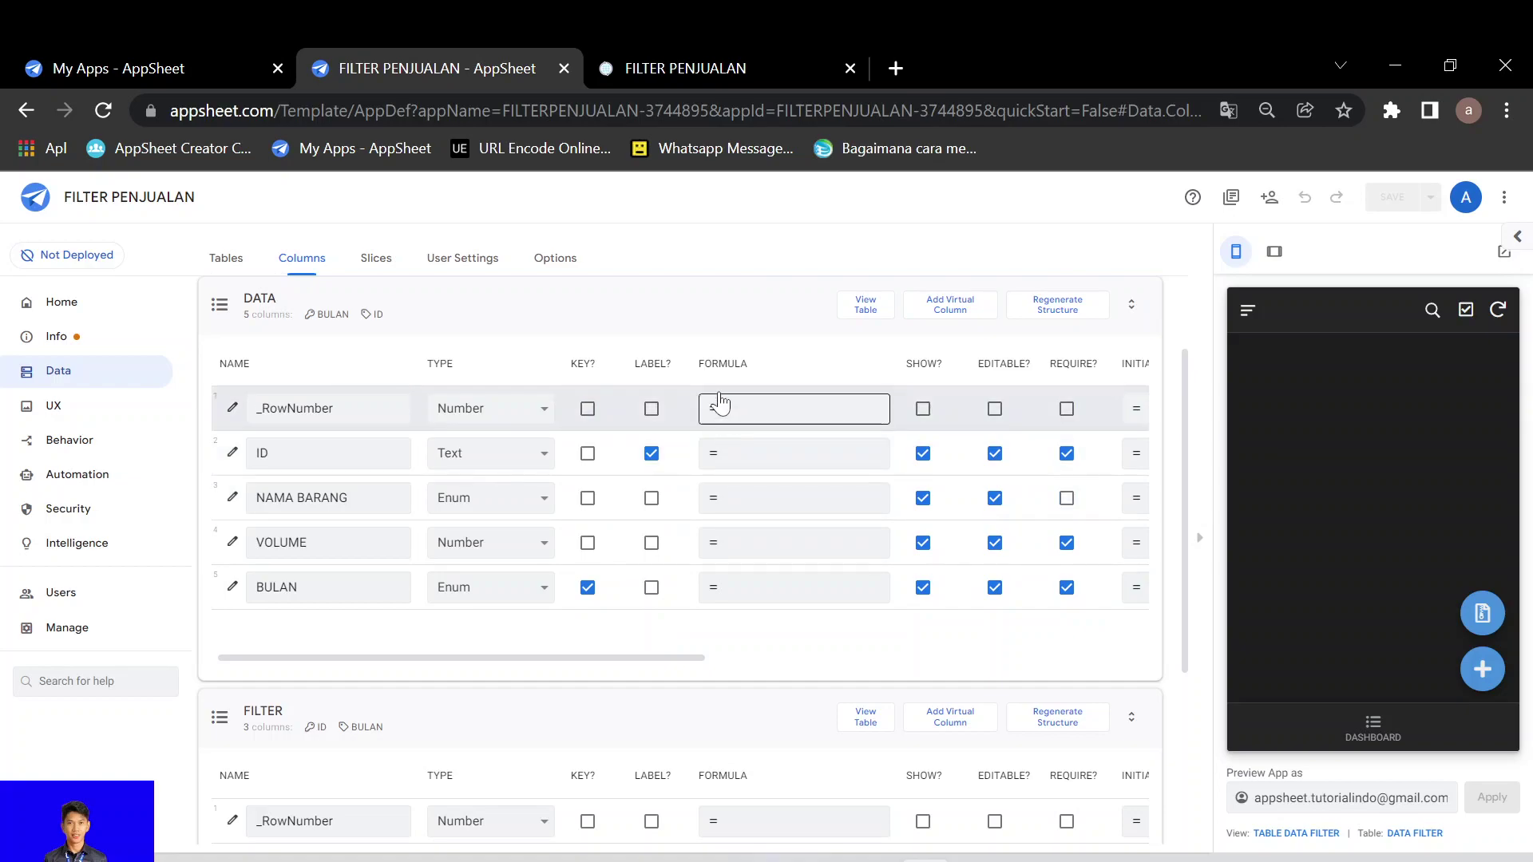
pyautogui.click(691, 316)
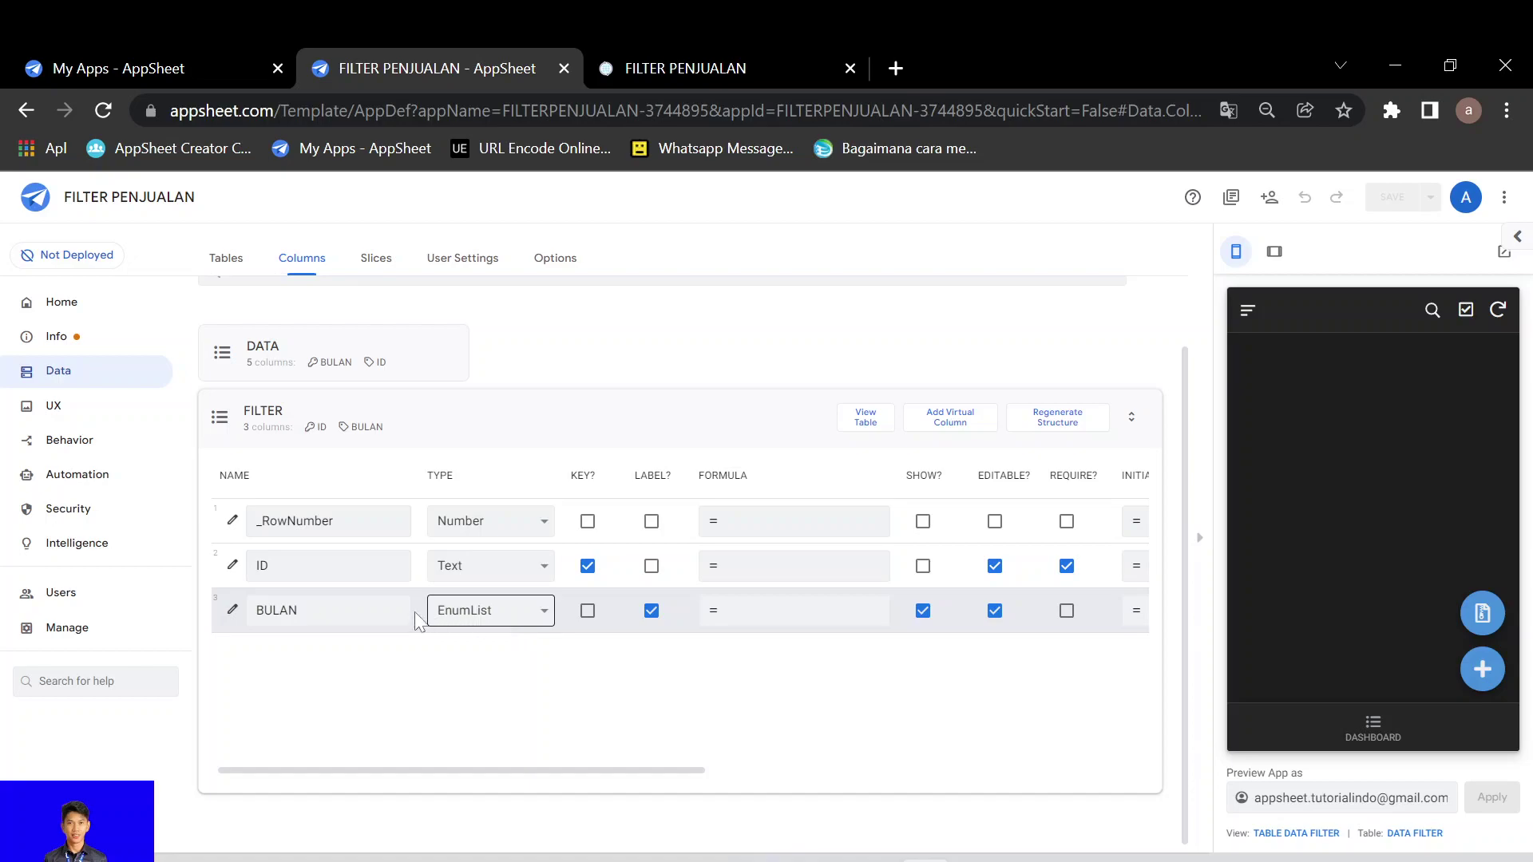
# Set the input mode of the FILTER table's BULAN column to Dropdown.
pyautogui.click(234, 615)
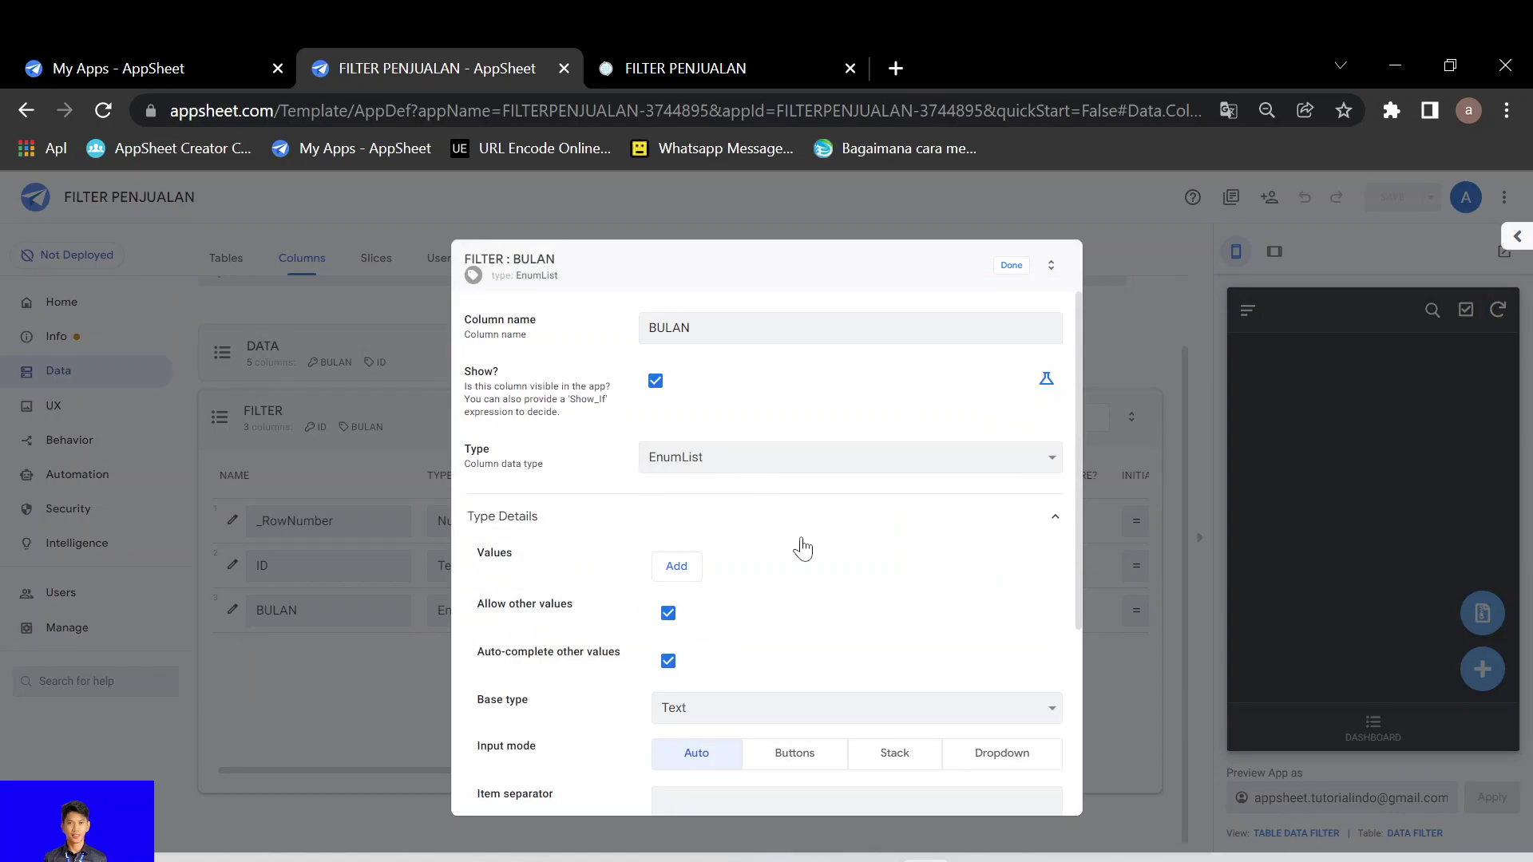
pyautogui.scroll(-1, 804, 547)
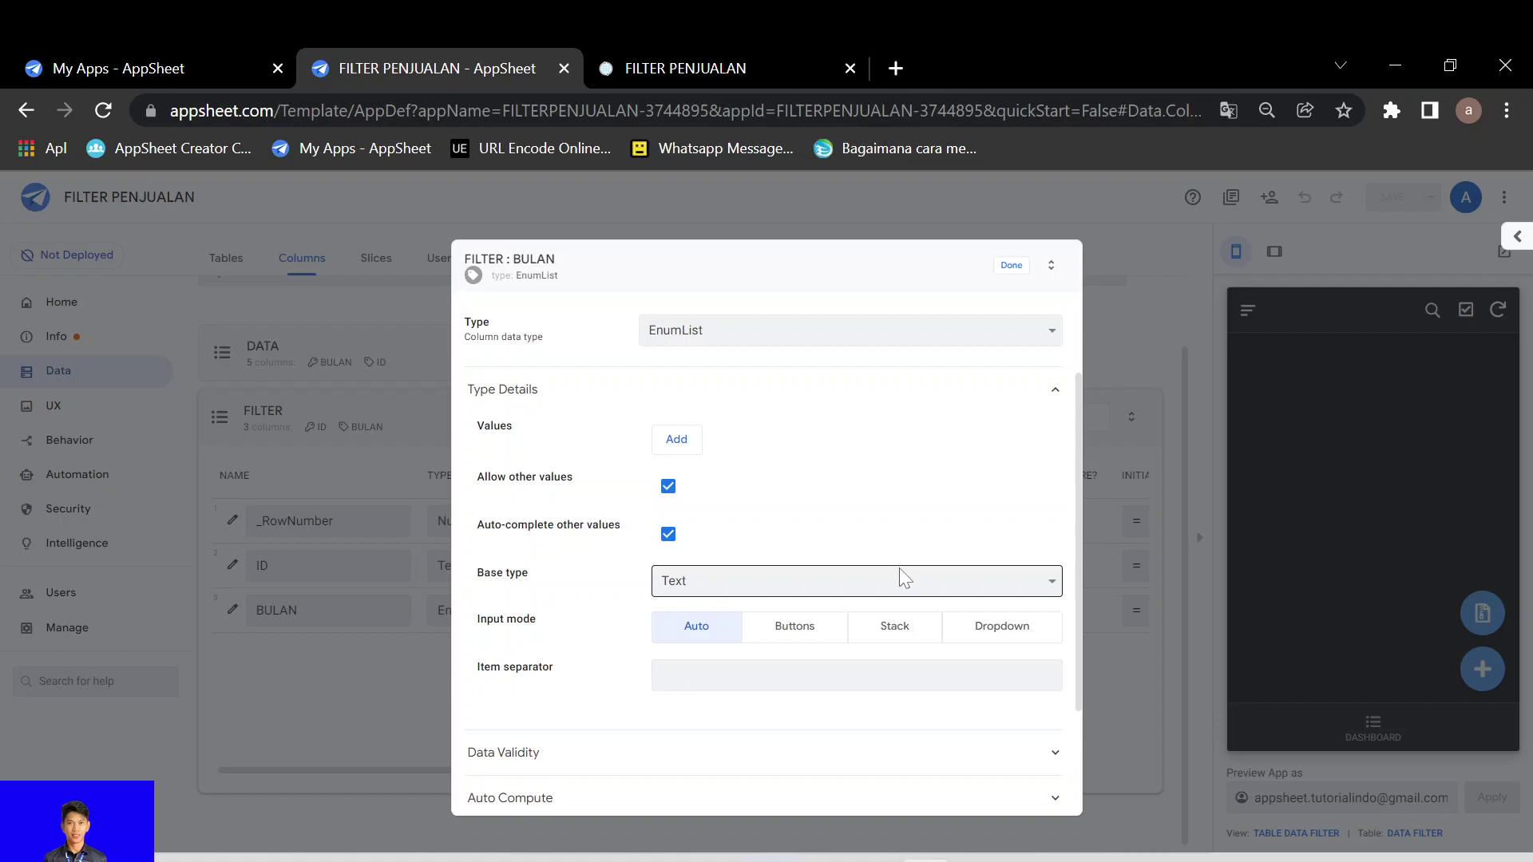
pyautogui.click(981, 635)
pyautogui.click(1012, 267)
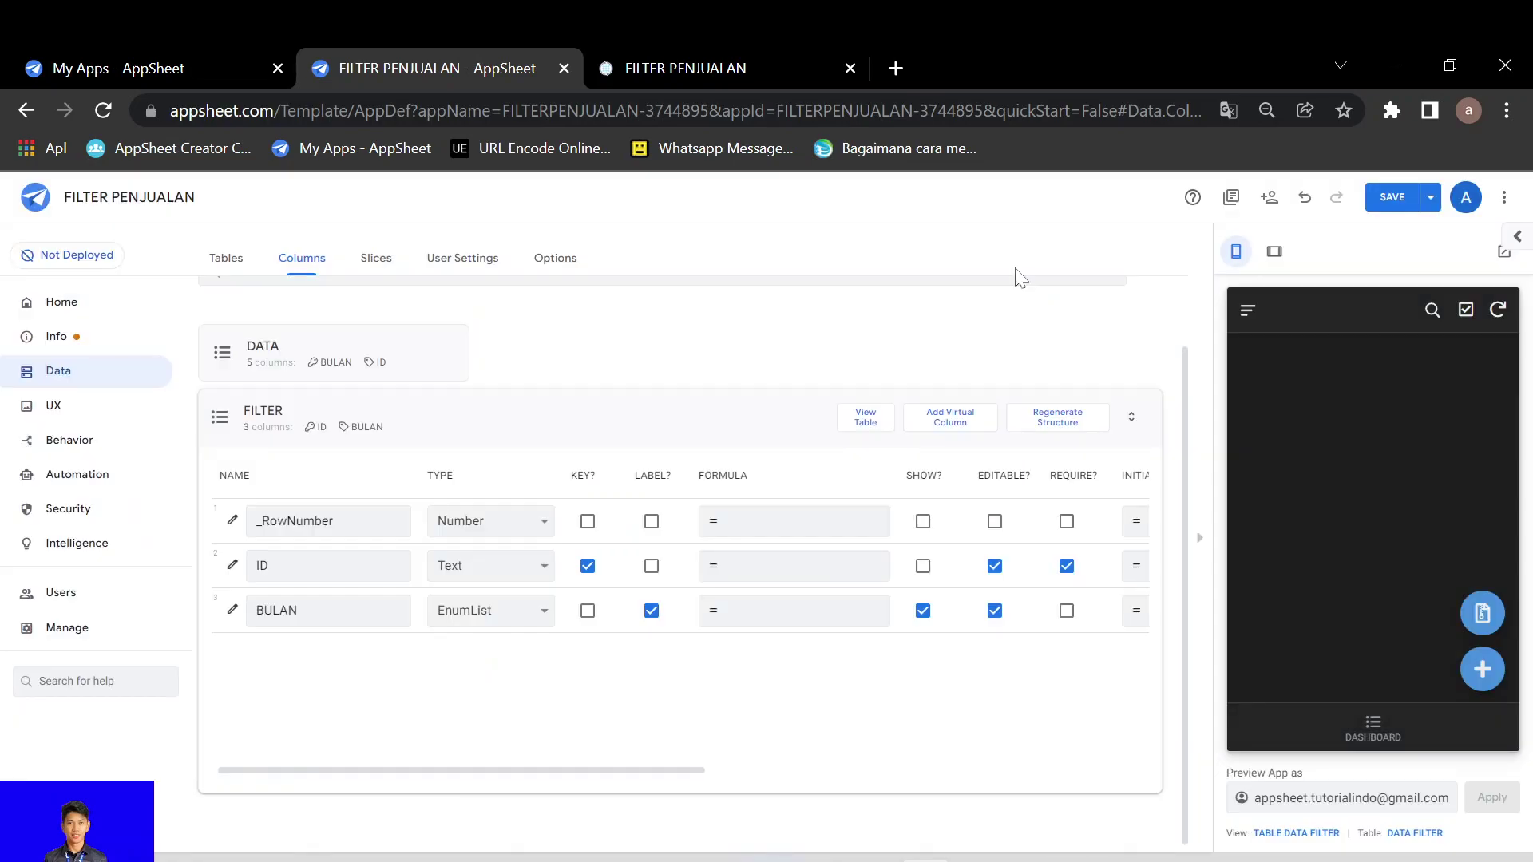
pyautogui.click(678, 418)
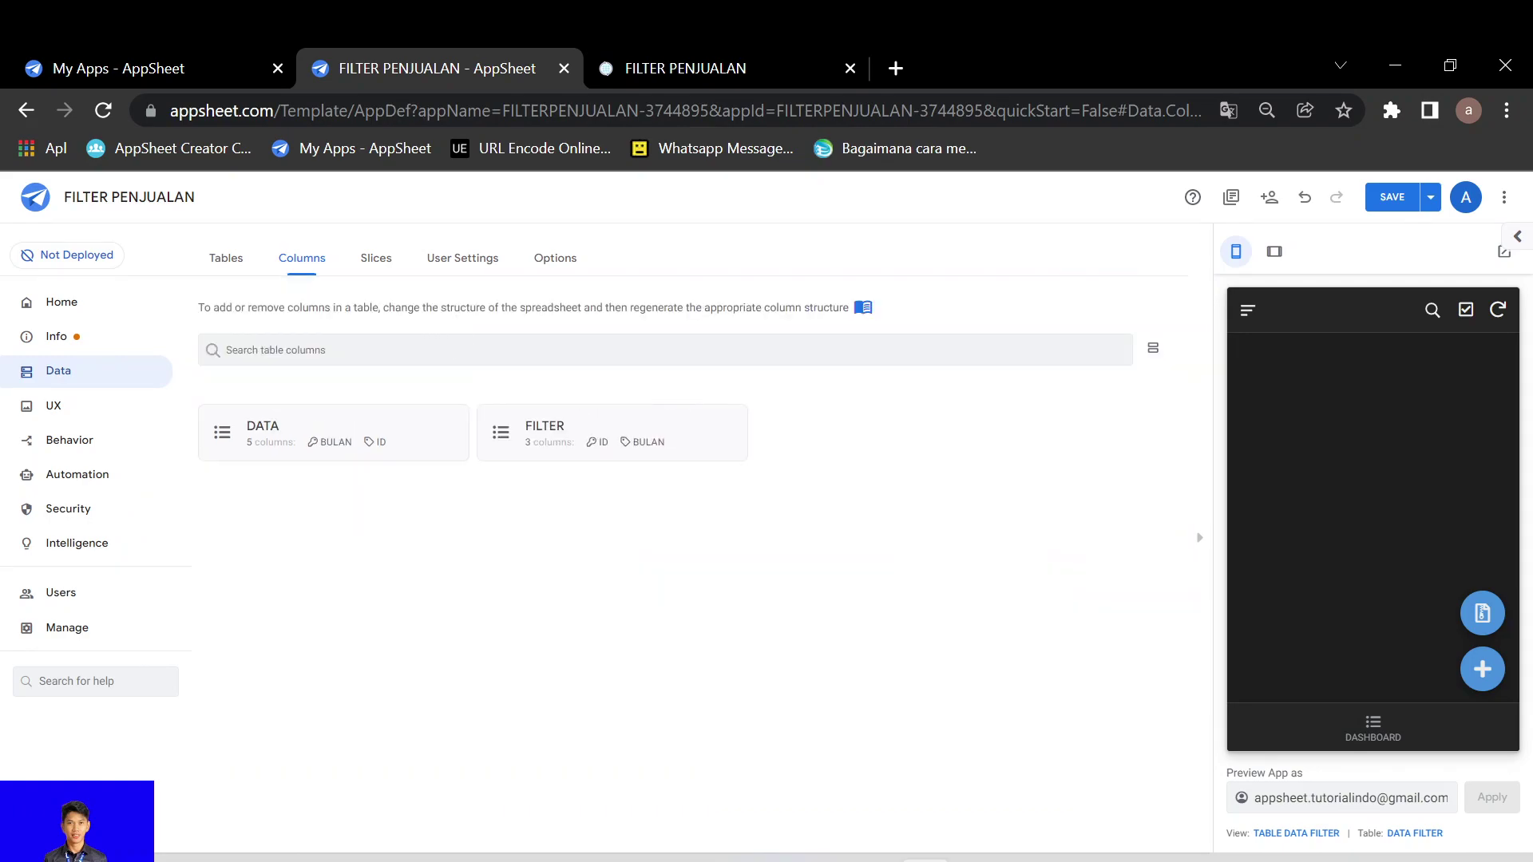
# Re-enter the second table reference as "filter" in the DATA FILTER slice's row filter: ifs(ISNOTBLANK(Filter[BULAN]),in([bulan],filter[bulan])), and save the expression.
pyautogui.click(384, 267)
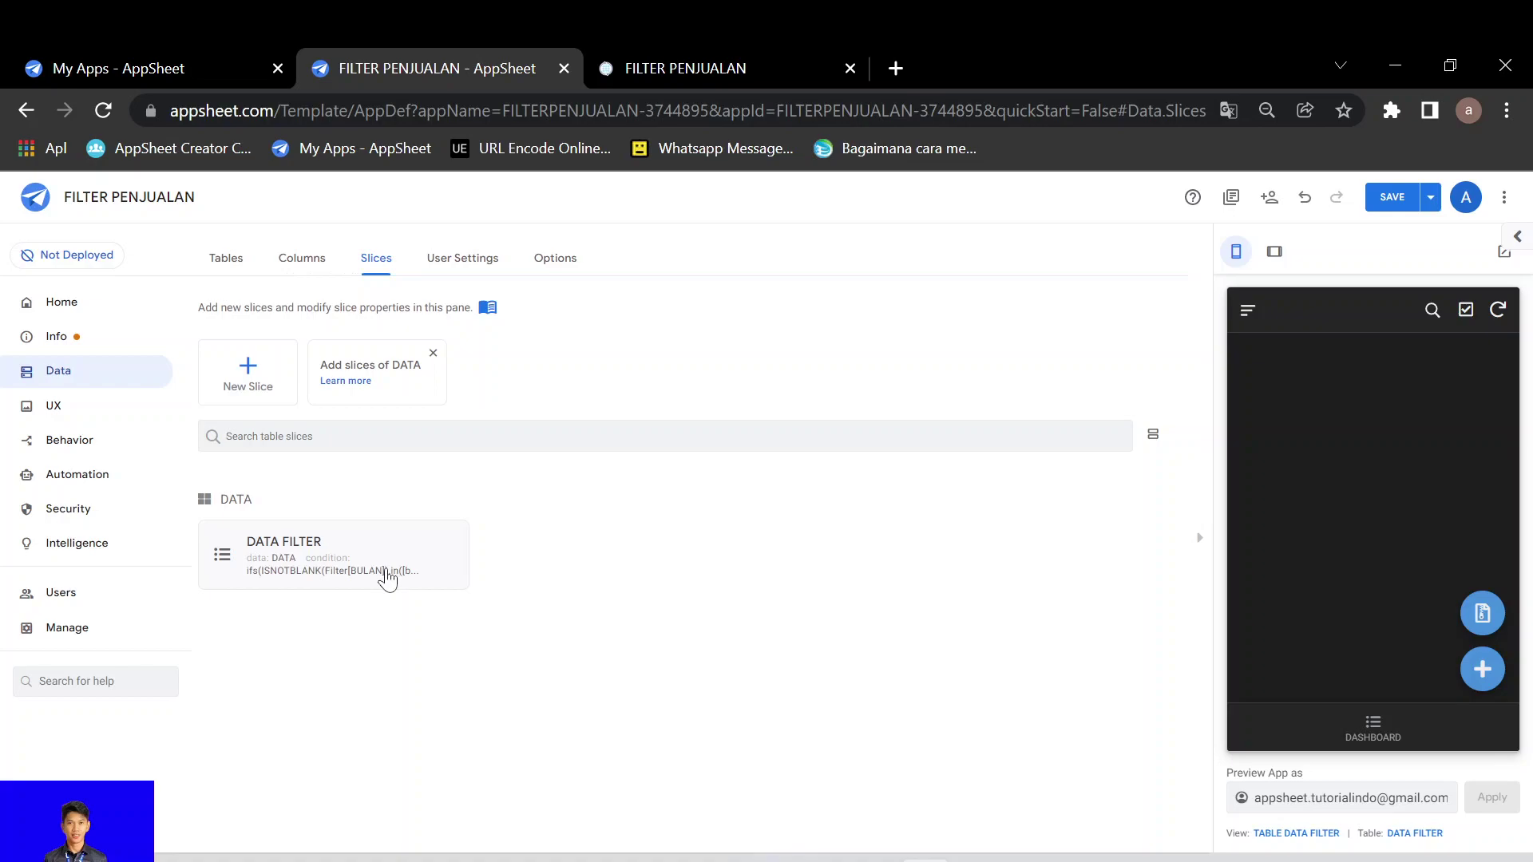
pyautogui.click(387, 578)
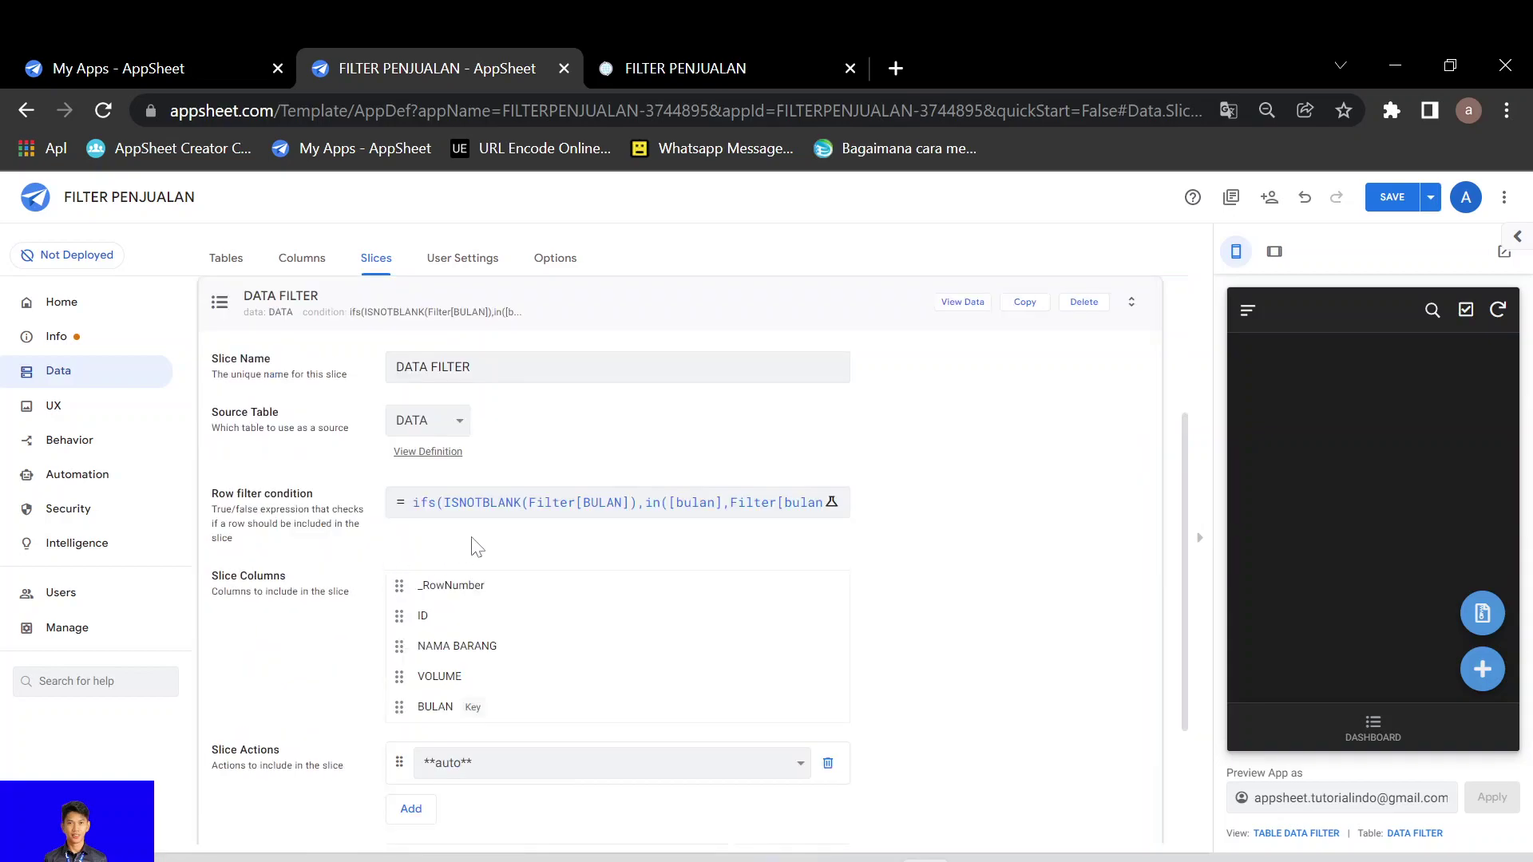
pyautogui.click(517, 503)
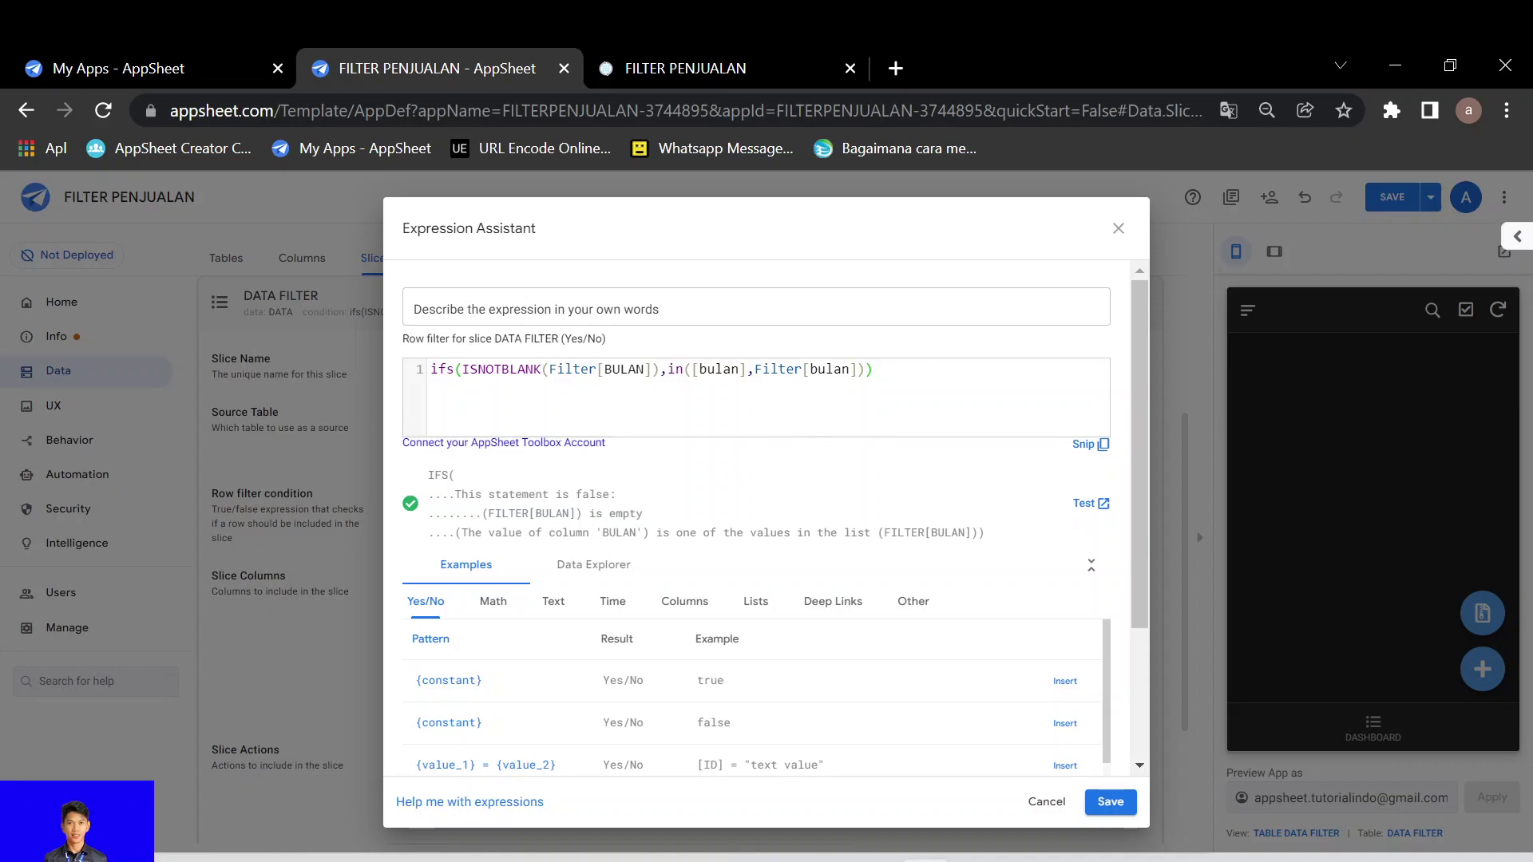
pyautogui.press('BackSpace')
pyautogui.press('BackSpace')
pyautogui.press('BackSpace')
pyautogui.press('BackSpace')
pyautogui.press('BackSpace')
pyautogui.press('BackSpace')
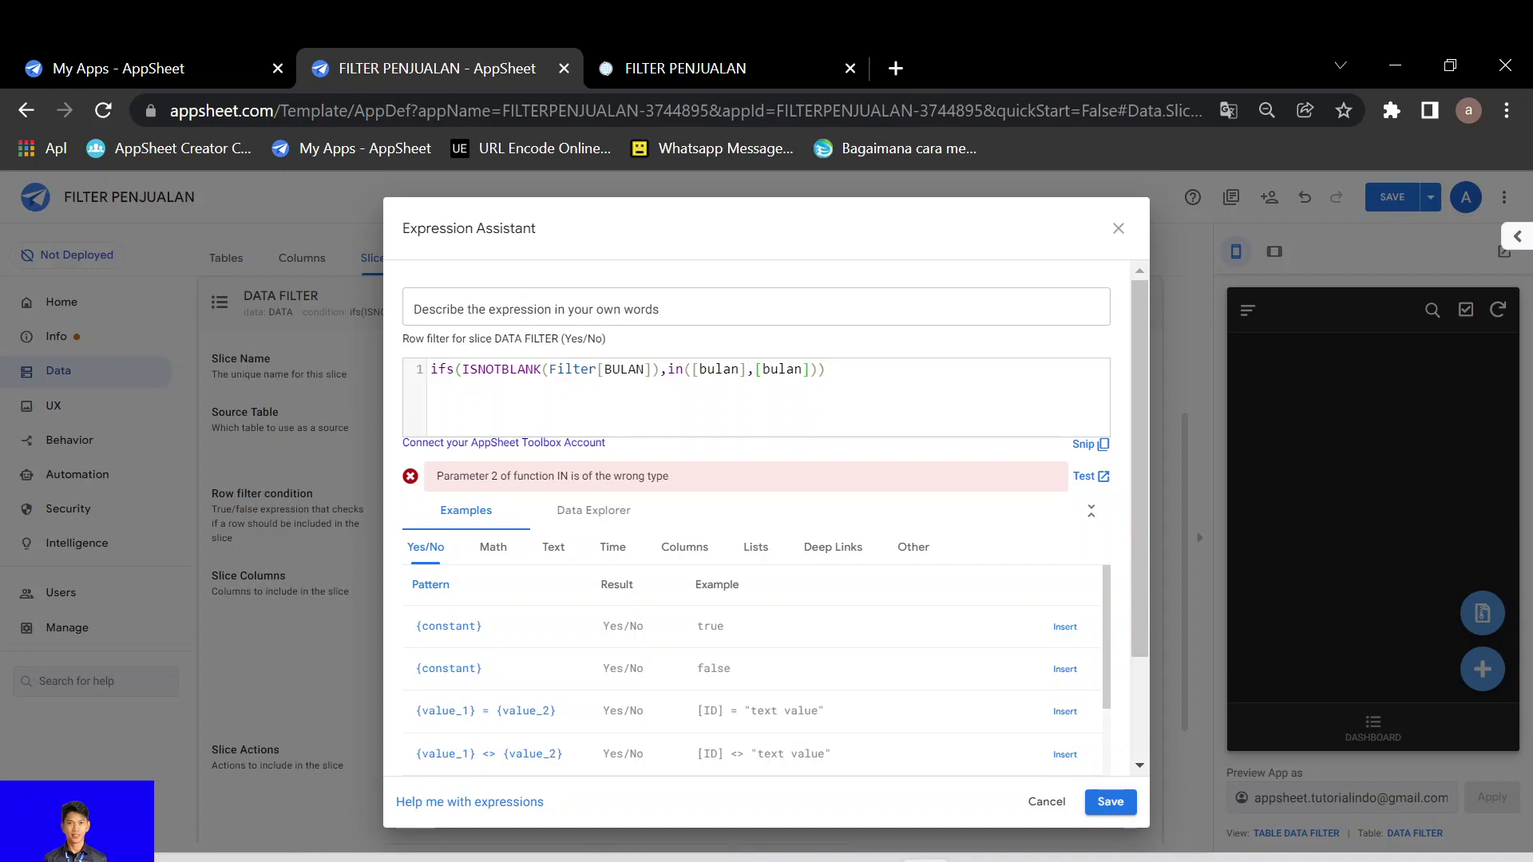
pyautogui.write('filter')
pyautogui.click(697, 436)
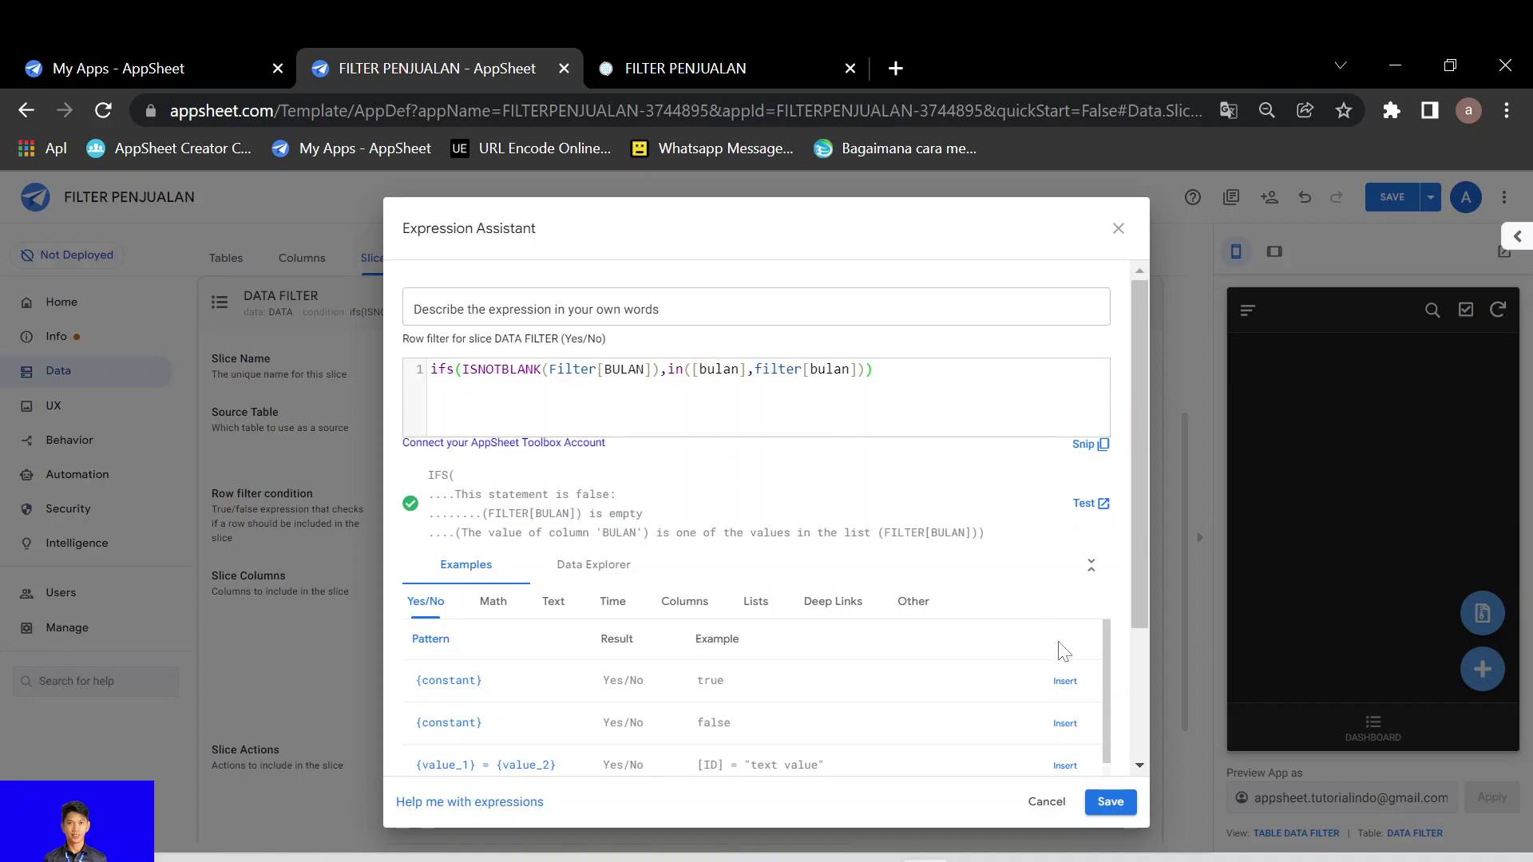
pyautogui.click(1109, 802)
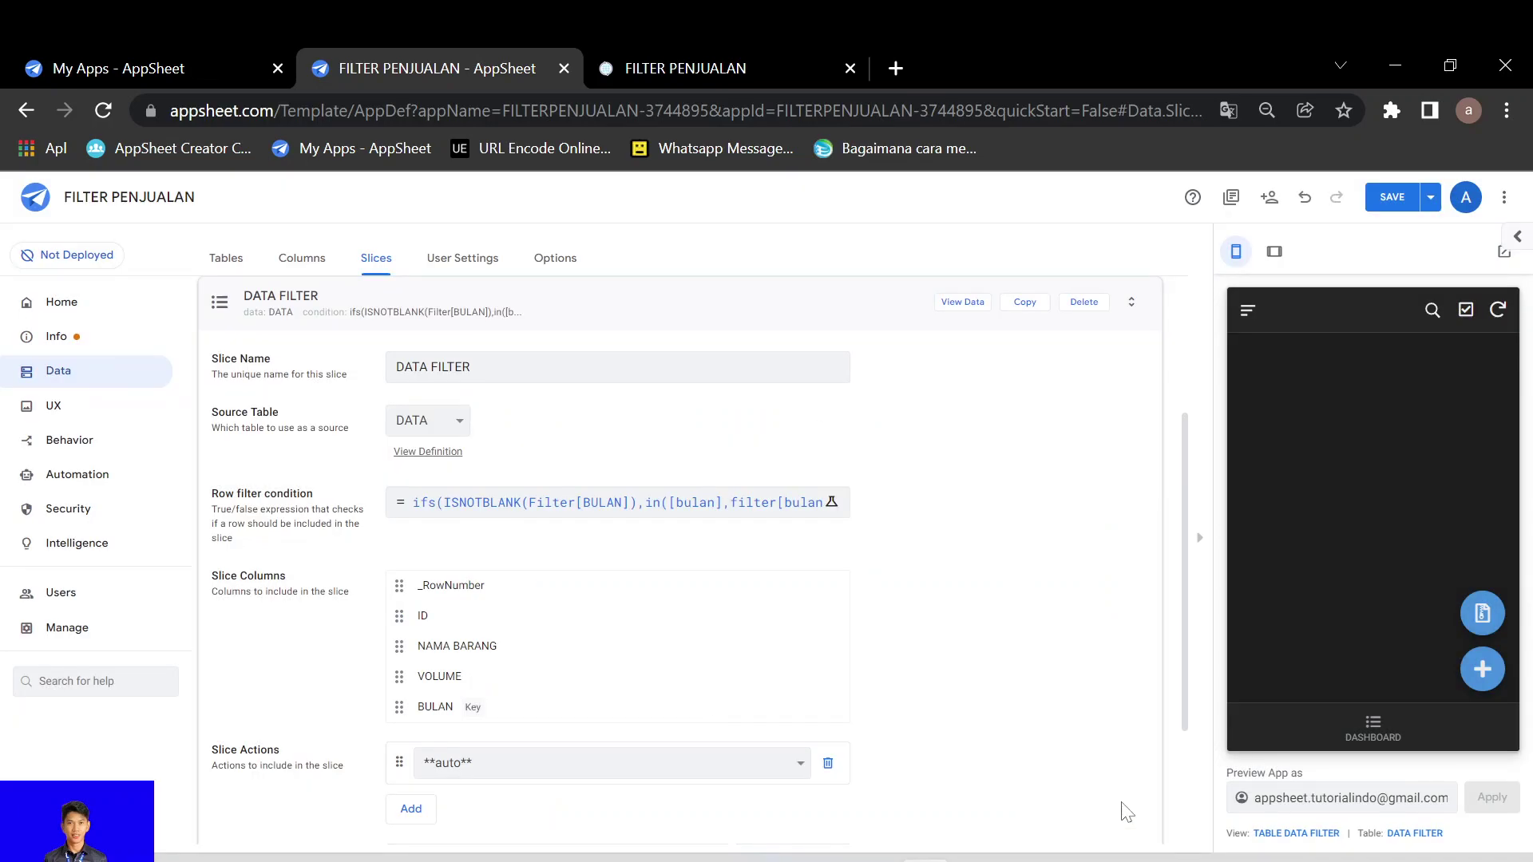
pyautogui.click(708, 322)
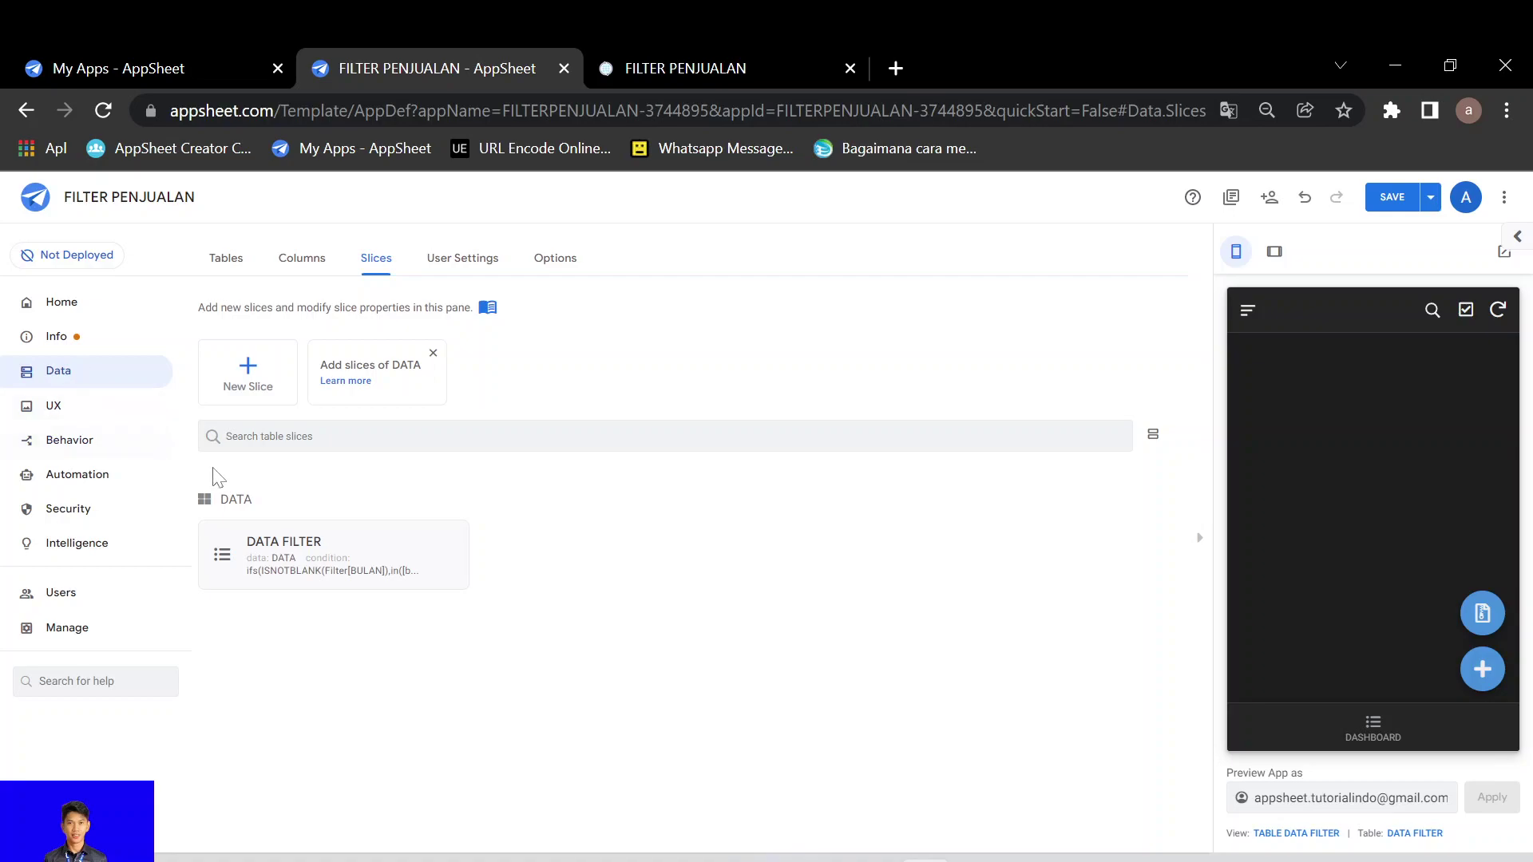
# Review the row filter expression of the DATA FILTER slice.
pyautogui.click(349, 569)
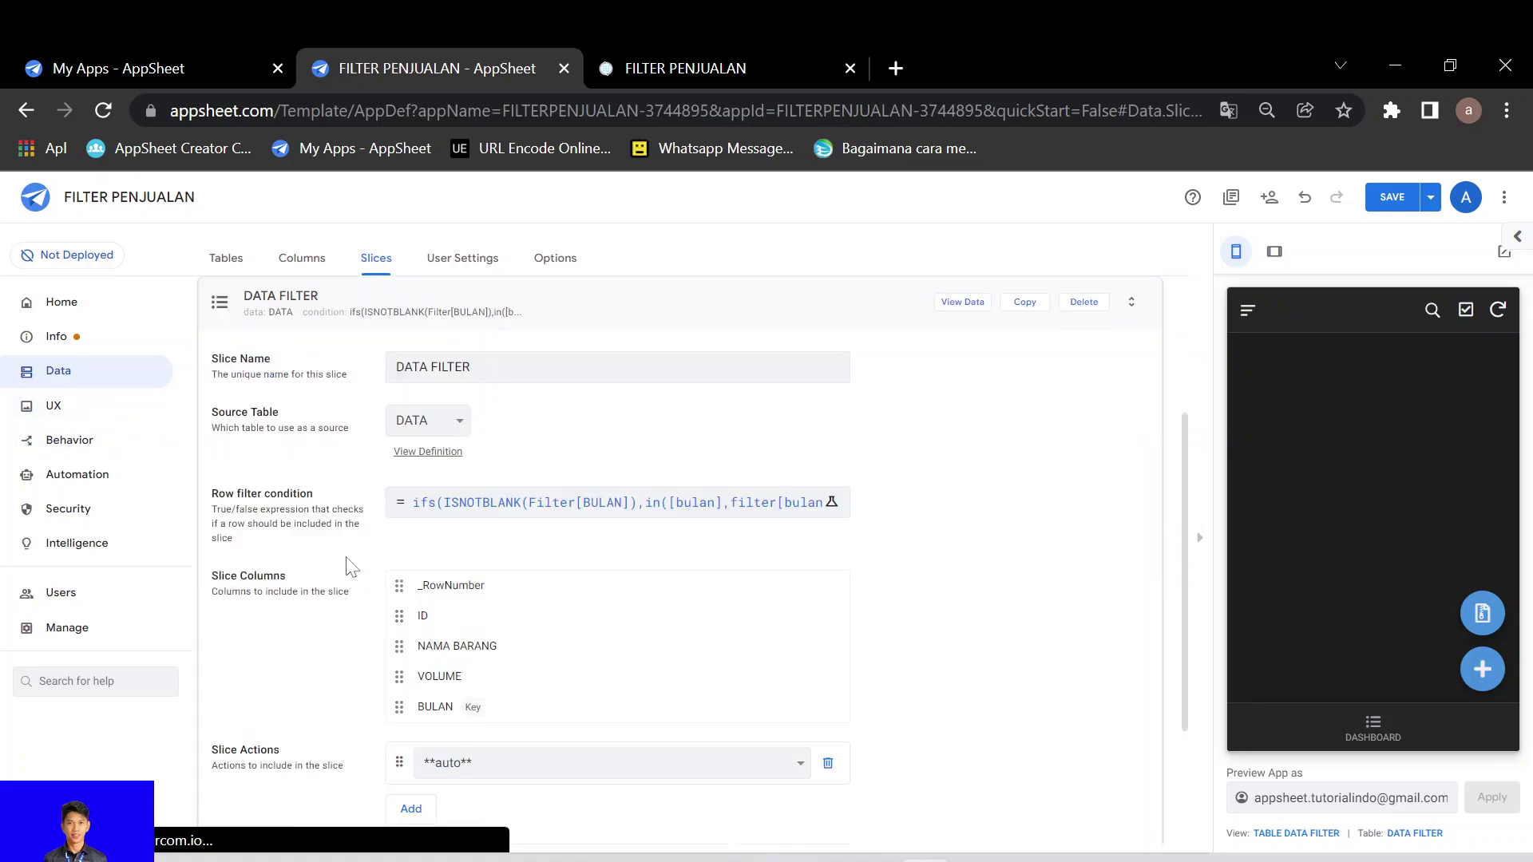
pyautogui.click(511, 511)
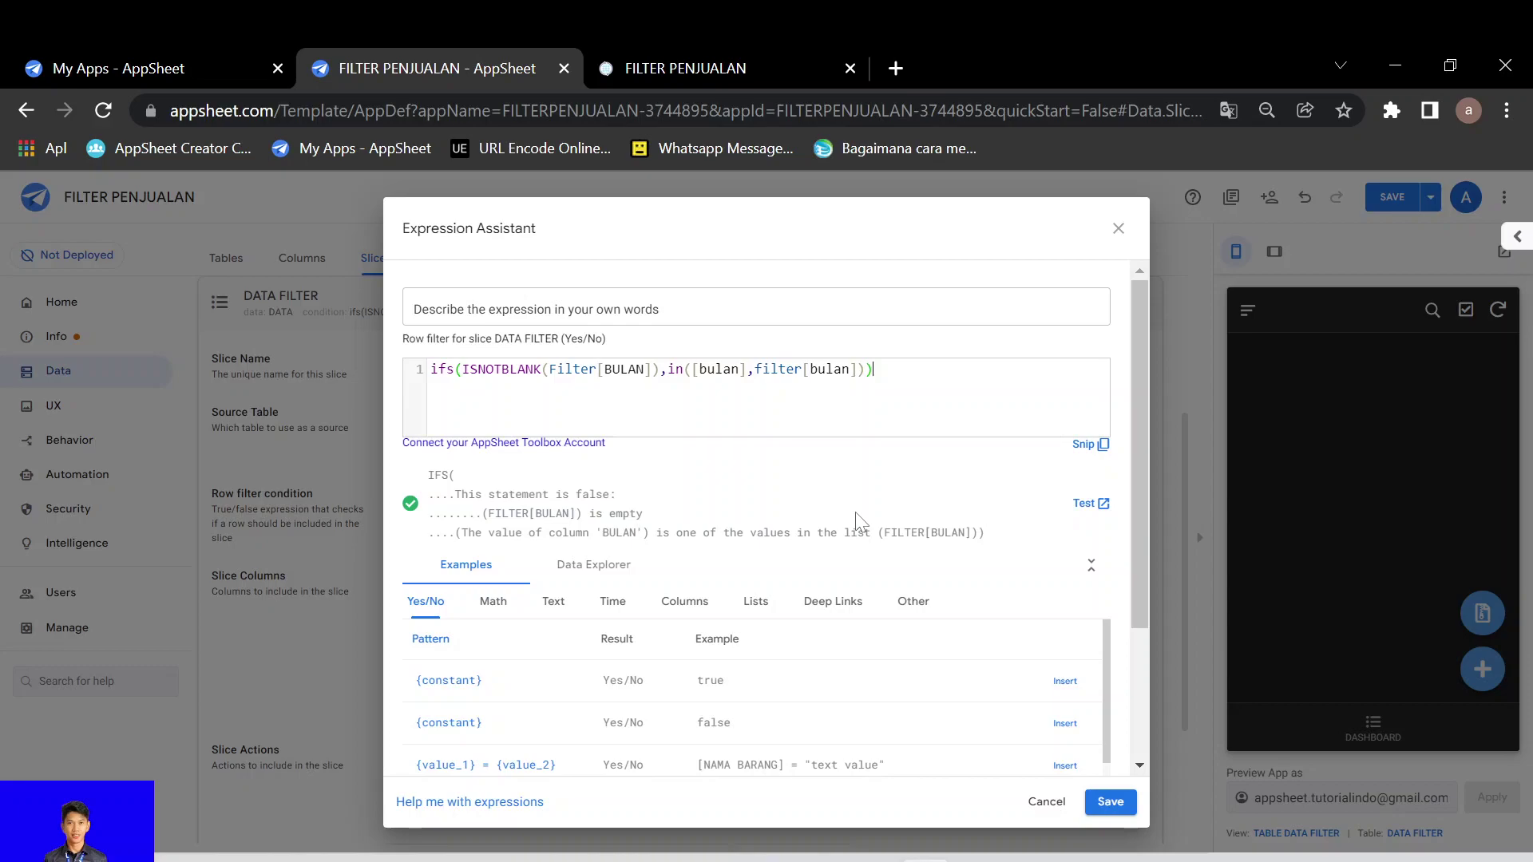
pyautogui.click(1110, 803)
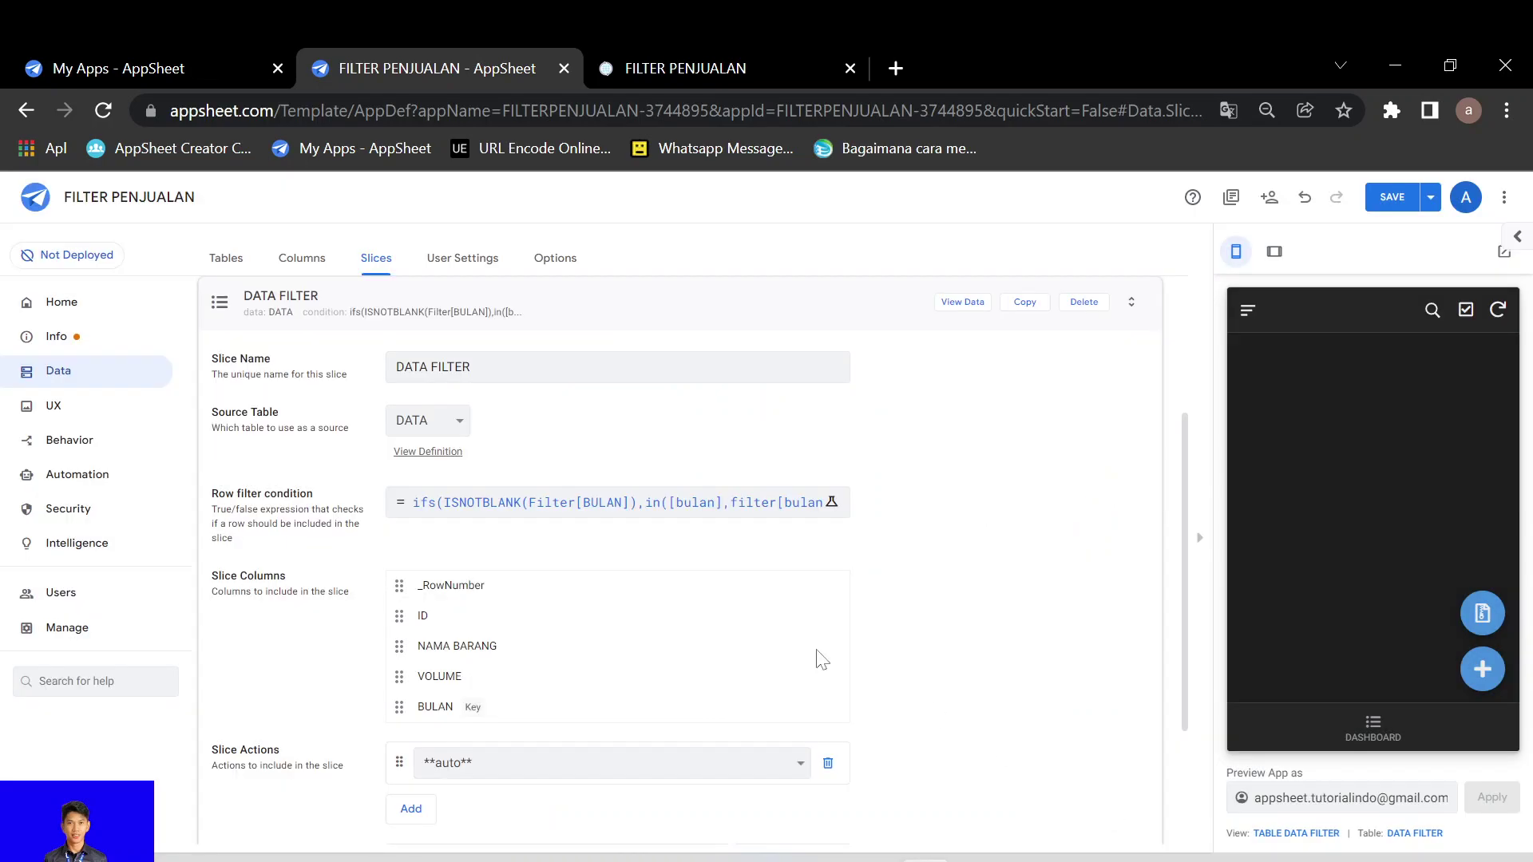
# Review the source data, view type and position of the CHART DATA 2 view.
pyautogui.click(112, 420)
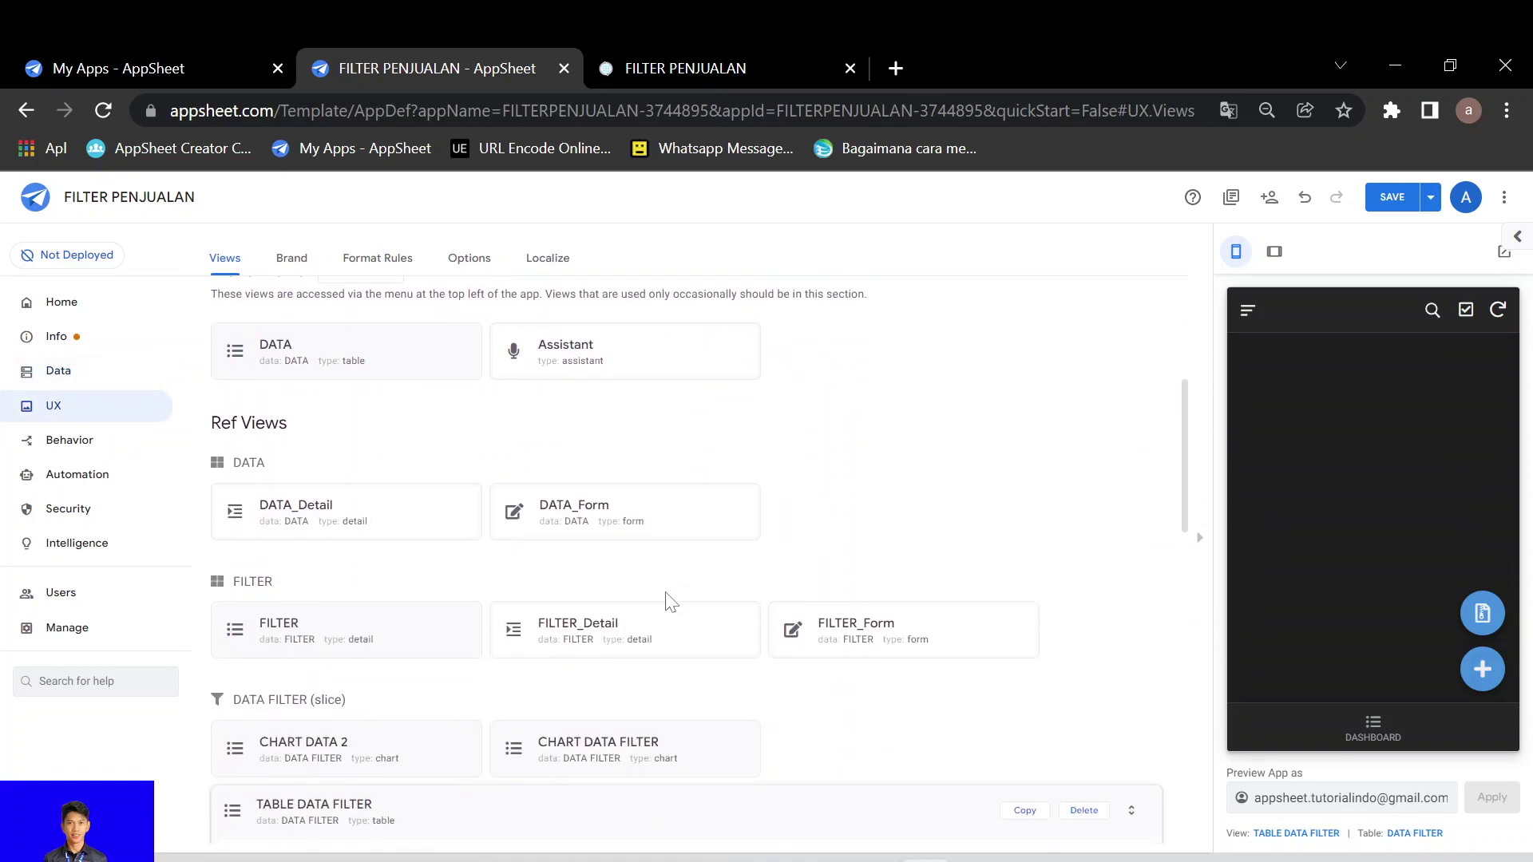
pyautogui.click(667, 603)
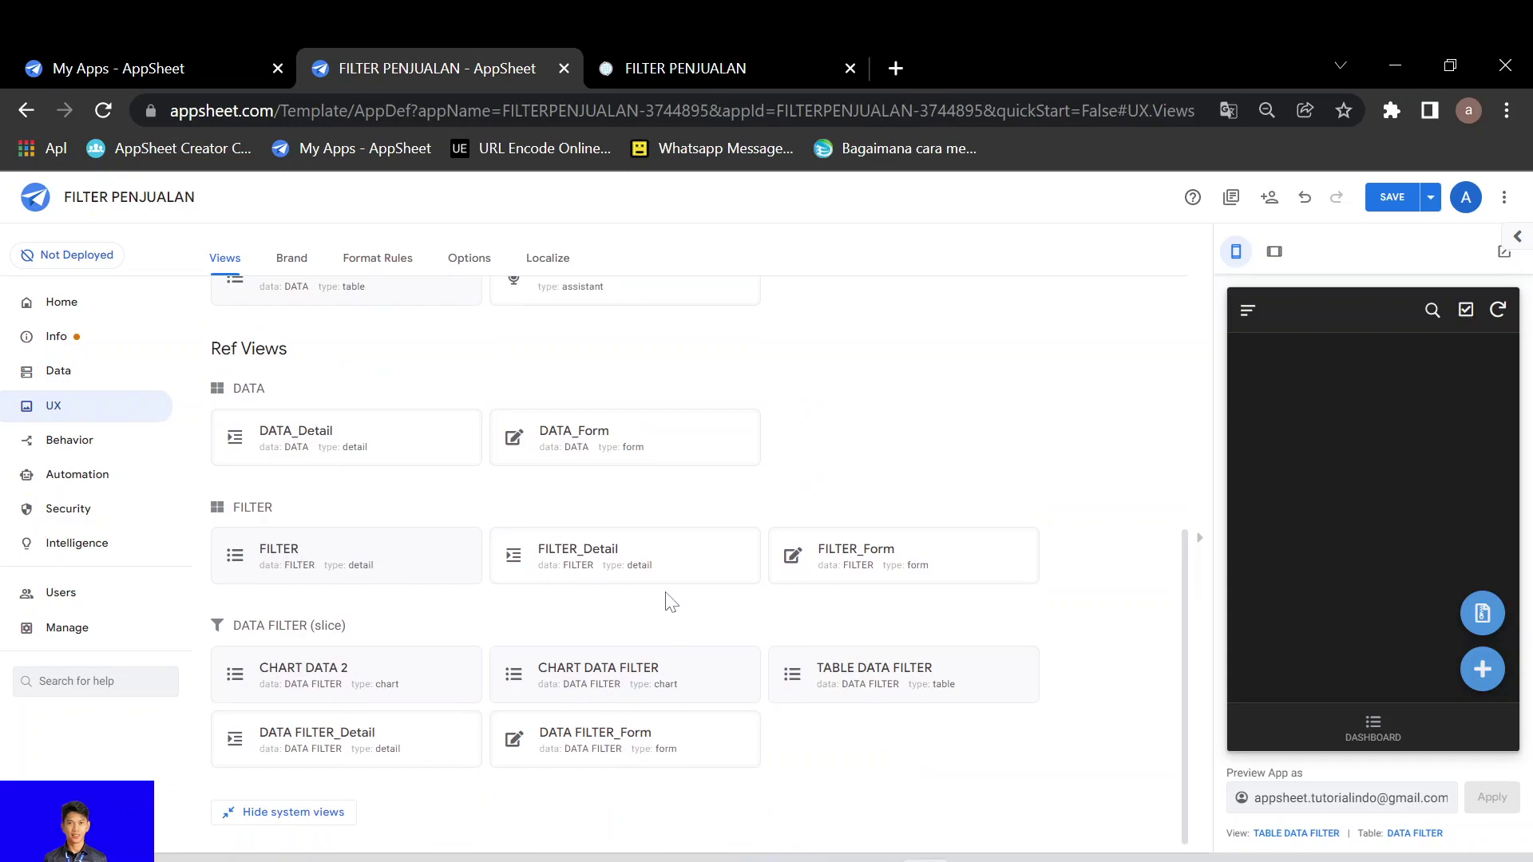
pyautogui.click(378, 697)
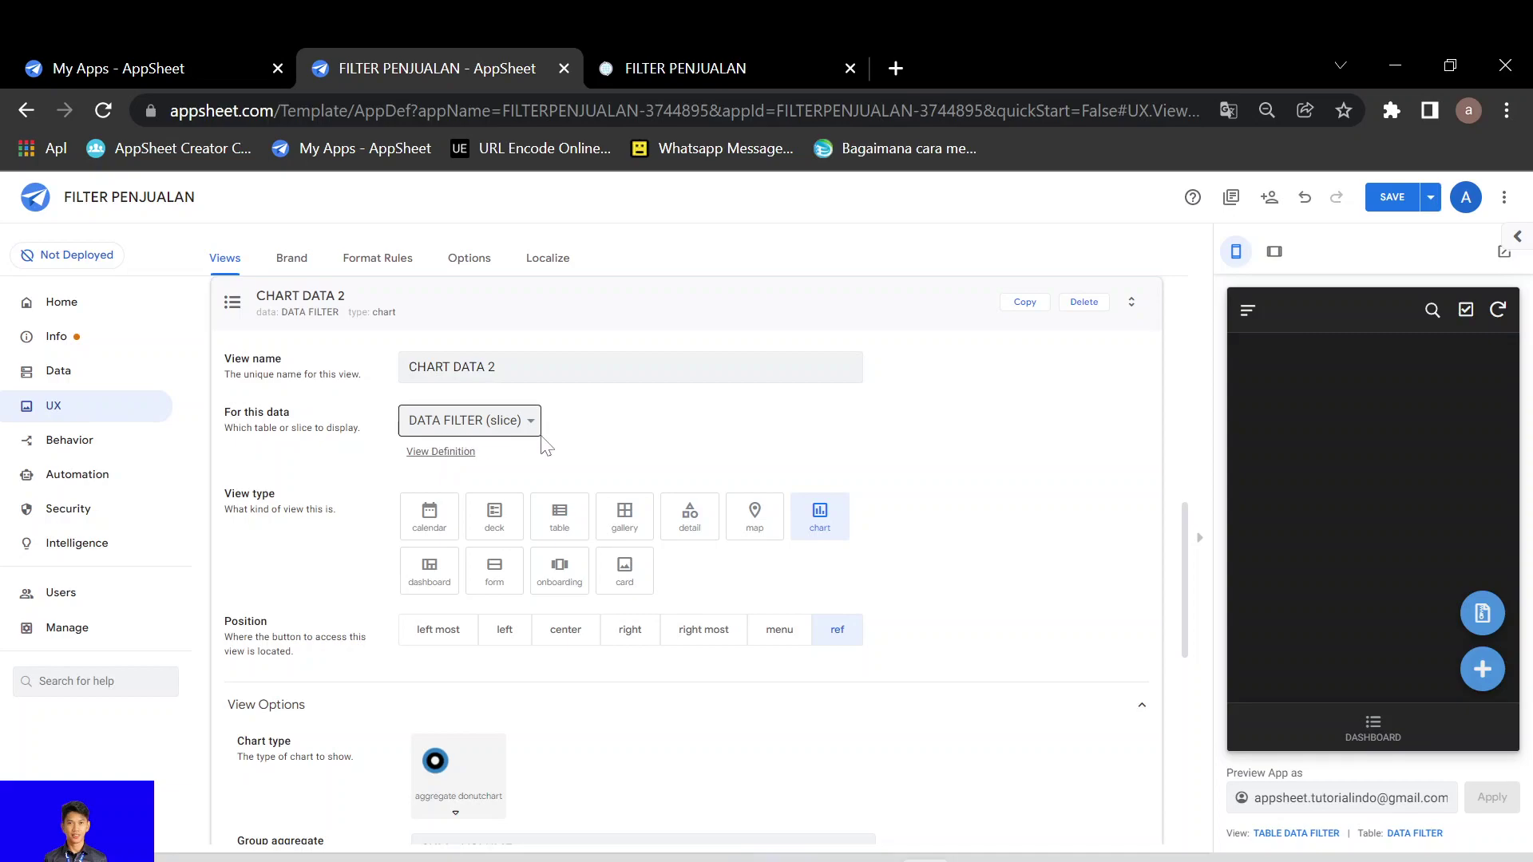
pyautogui.click(558, 319)
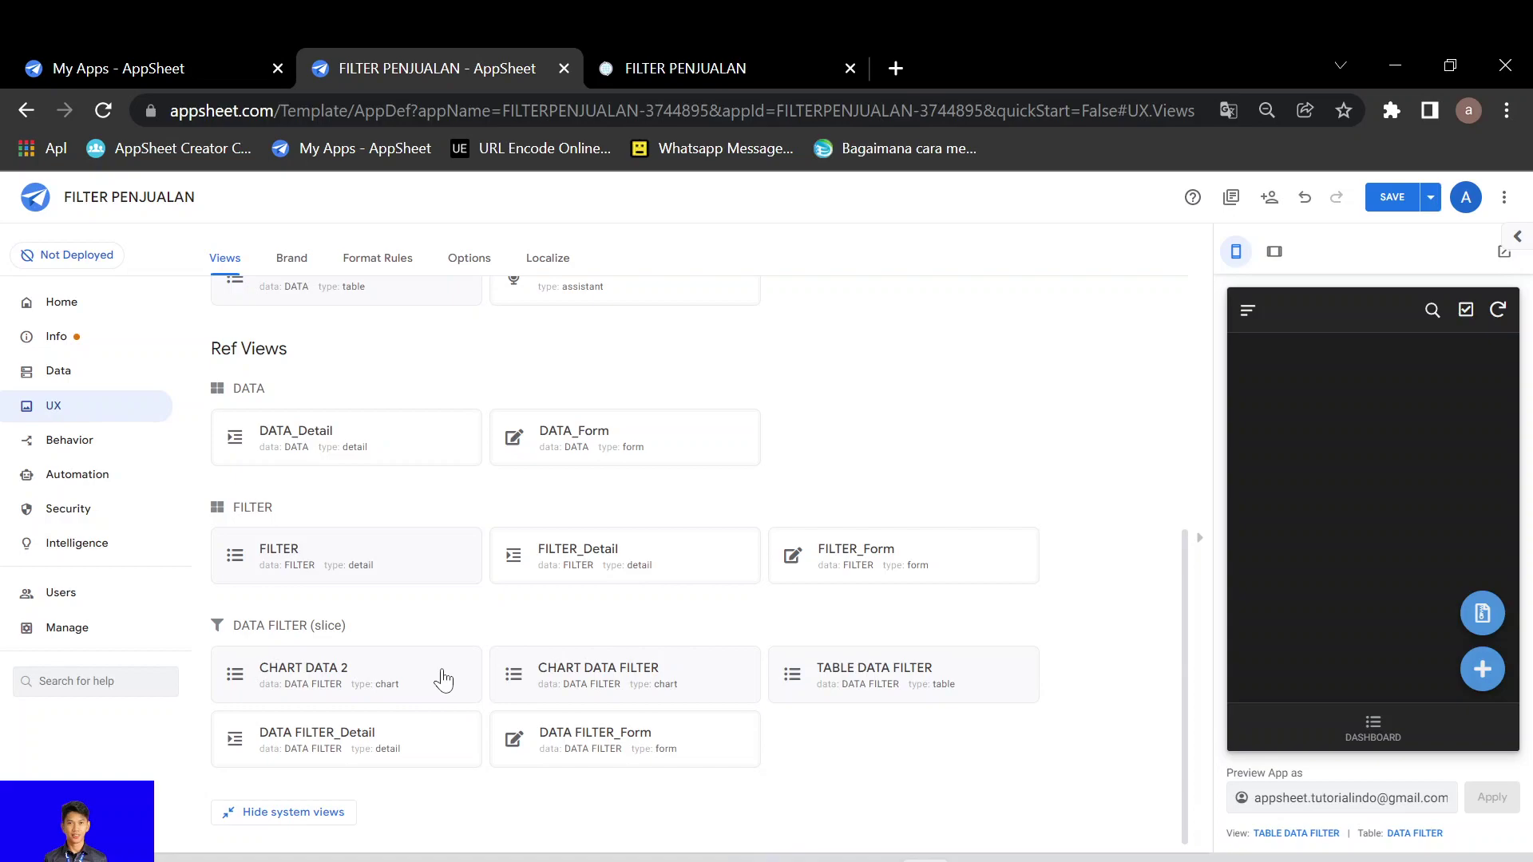
# Review the DASHBOARD view's entries and its tab and interactive mode options.
pyautogui.scroll(5, 442, 678)
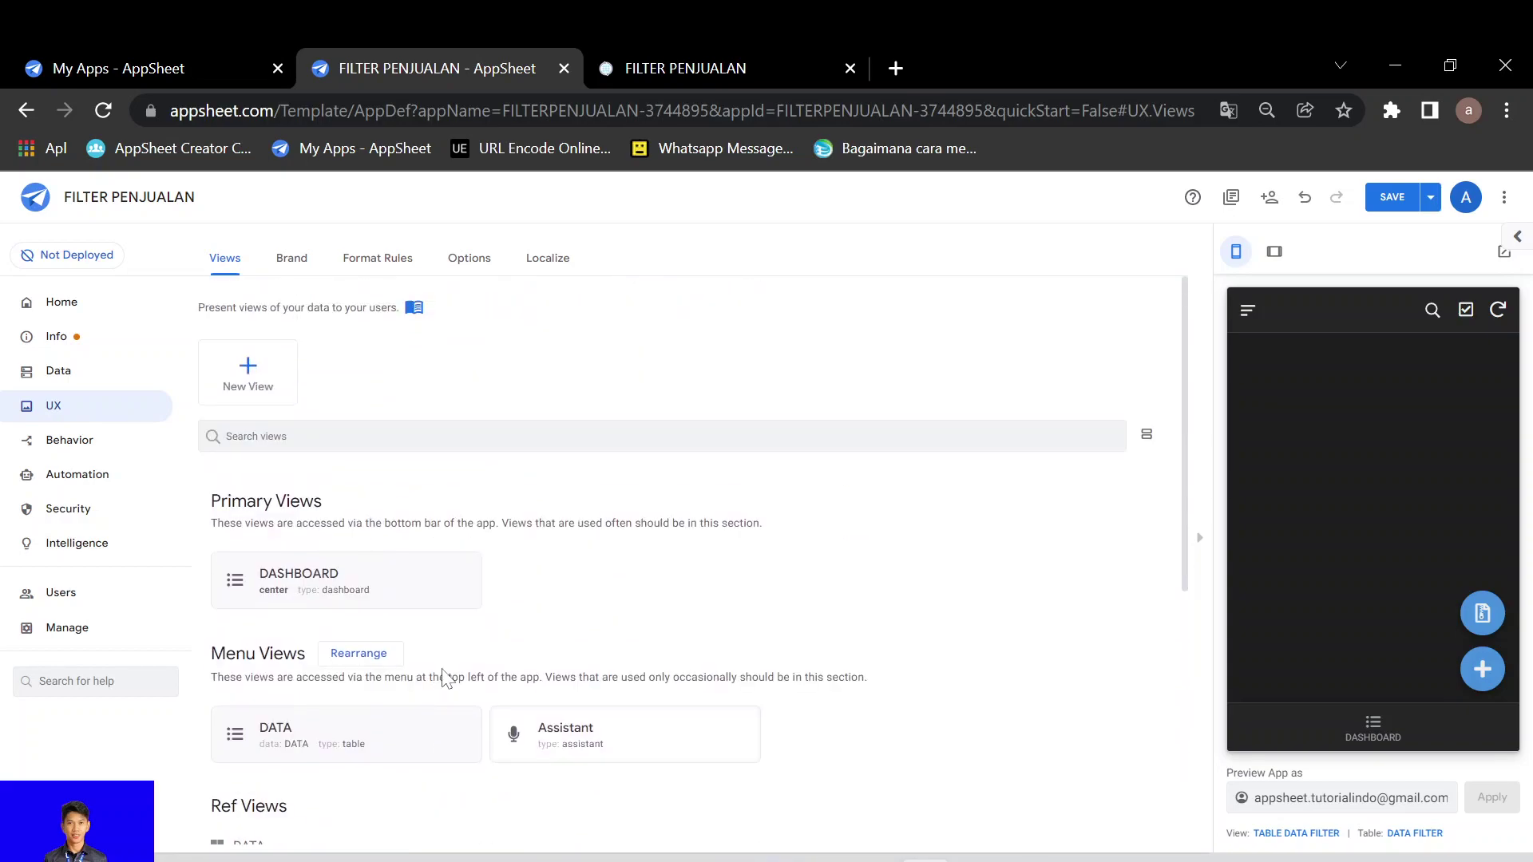
pyautogui.click(435, 599)
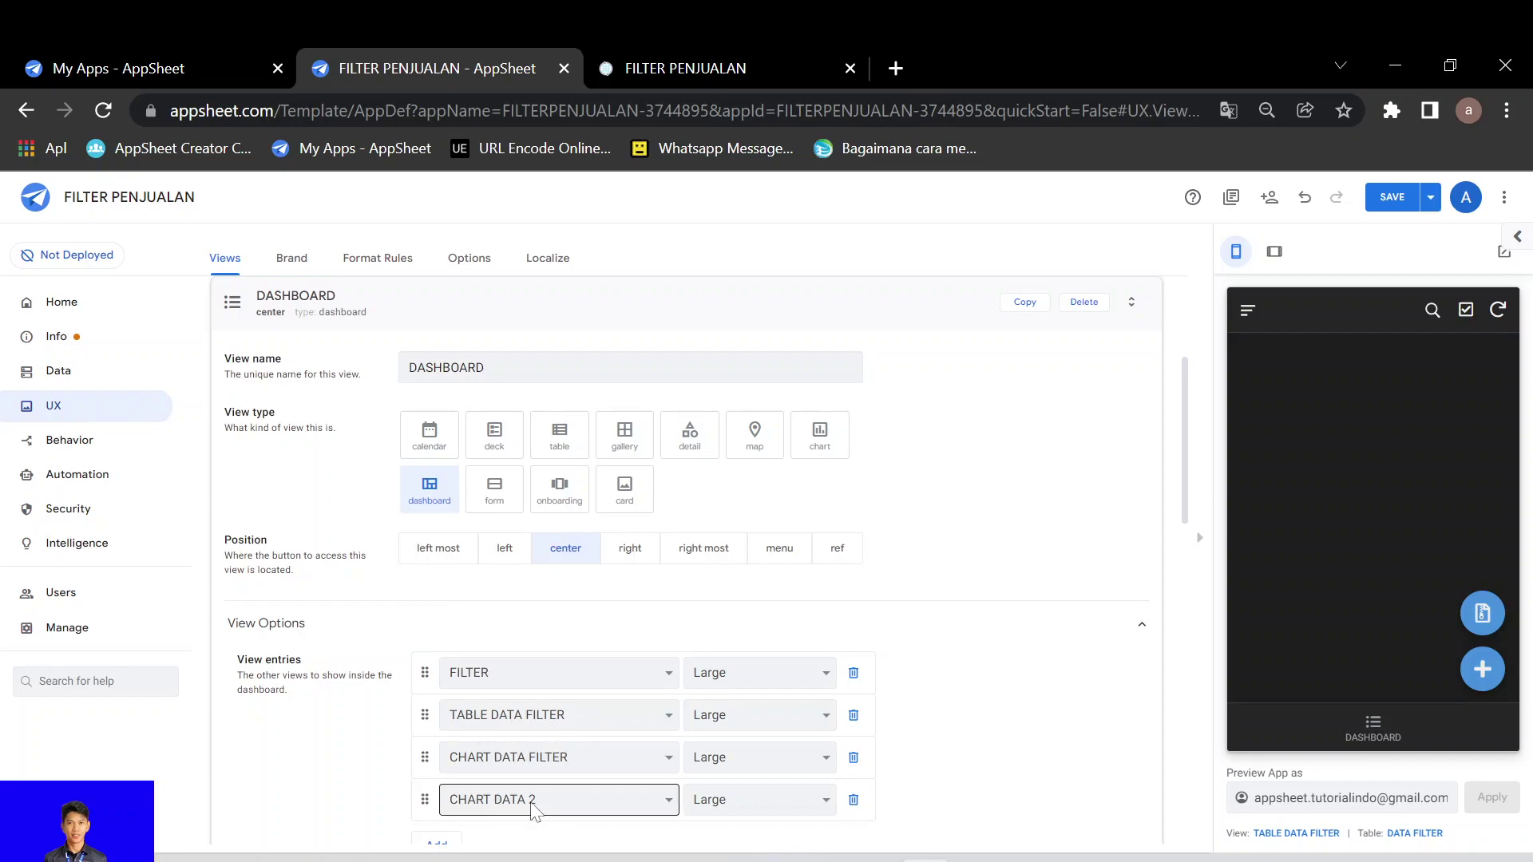
pyautogui.scroll(-8, 391, 755)
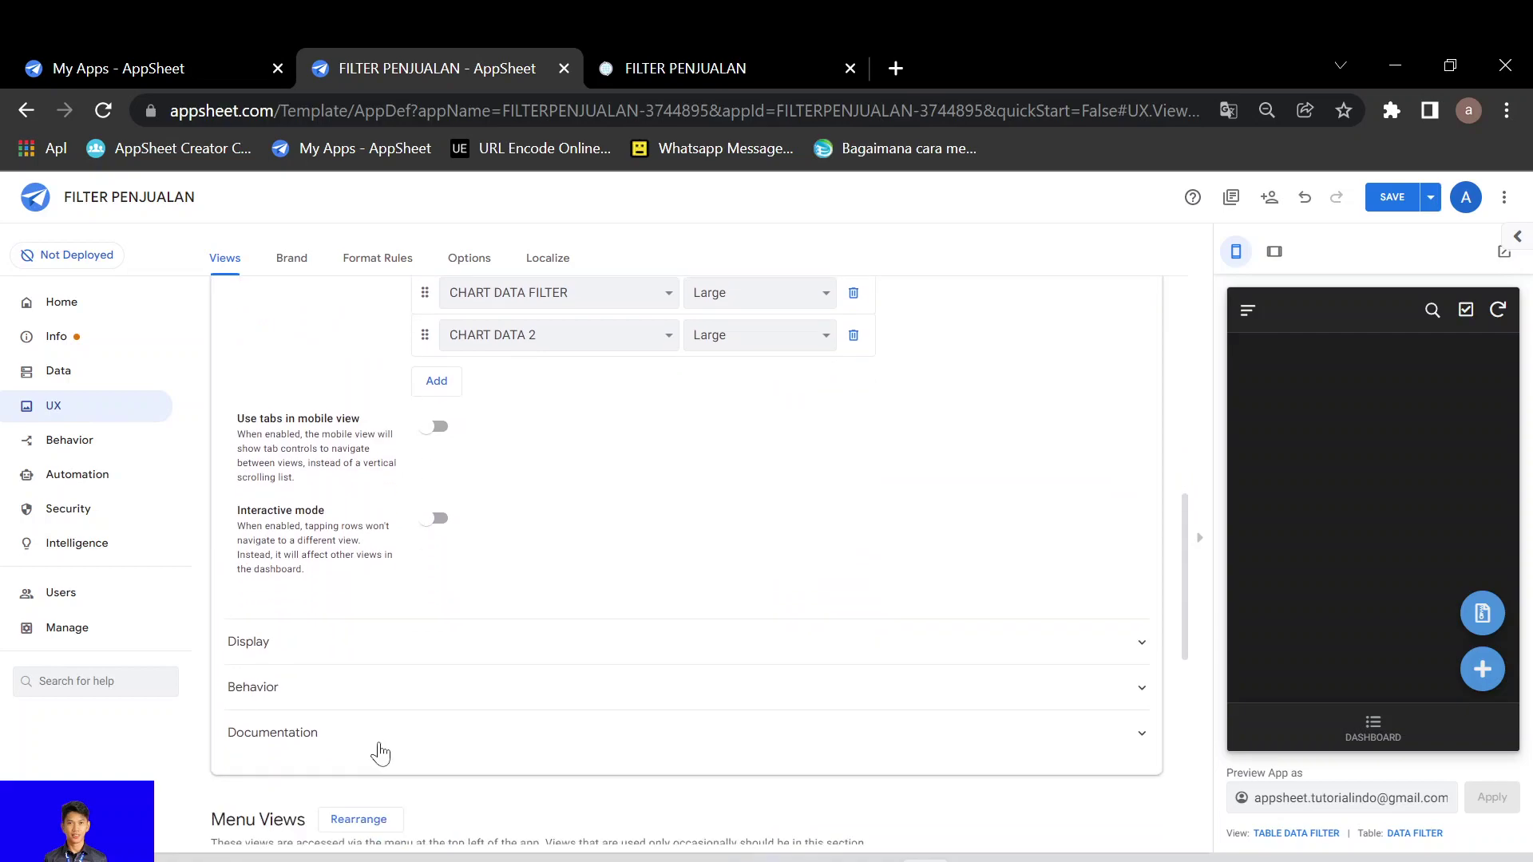
pyautogui.scroll(-5, 392, 718)
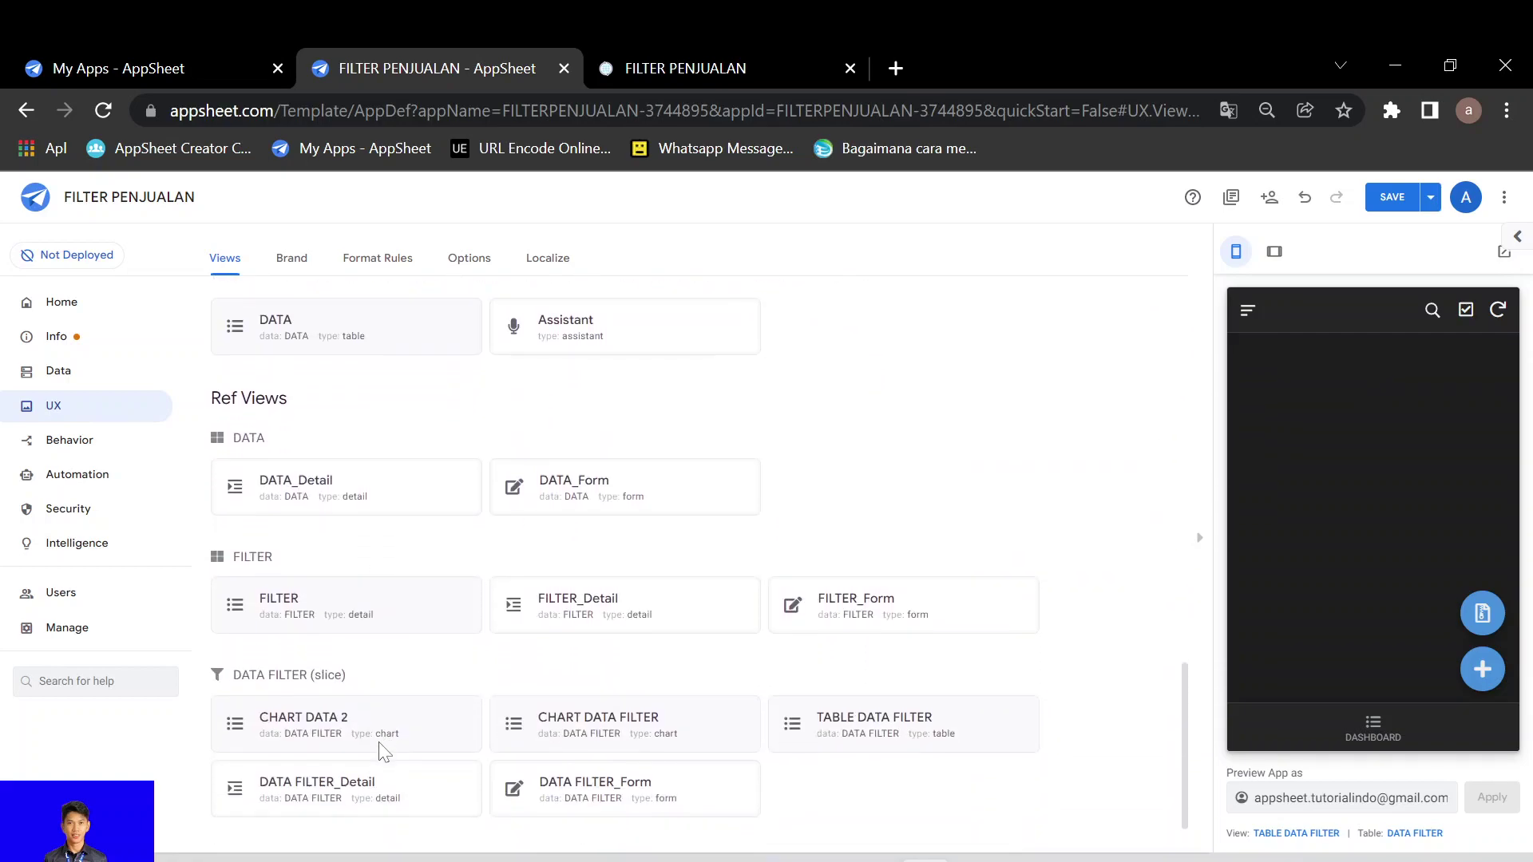
# Examine the FILTER detail view's settings, including its quick edit columns, sorting, column order and display mode.
pyautogui.click(405, 628)
pyautogui.scroll(-7, 367, 619)
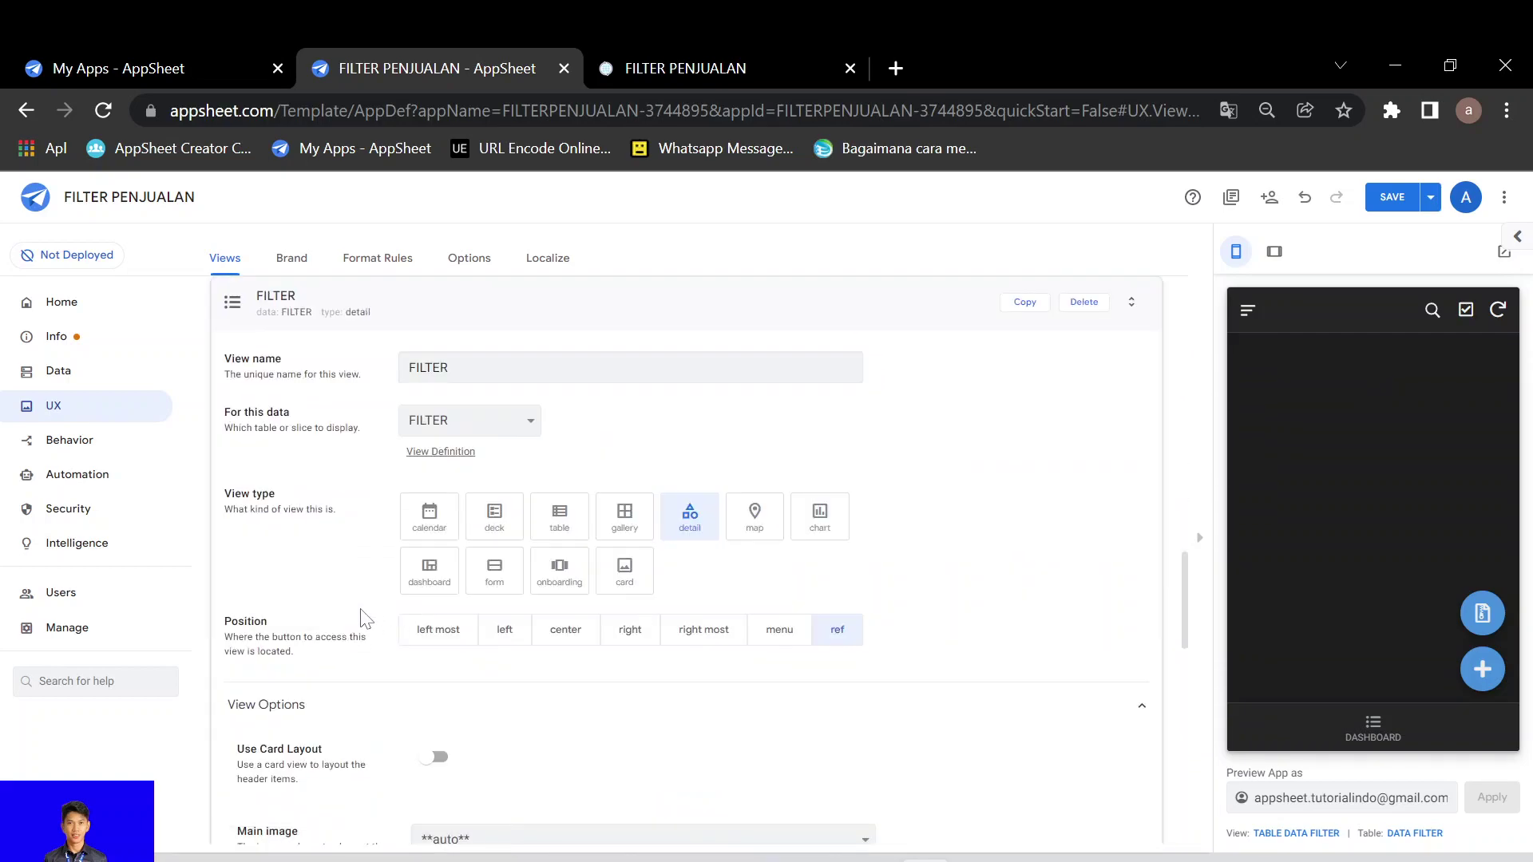
pyautogui.scroll(-4, 365, 619)
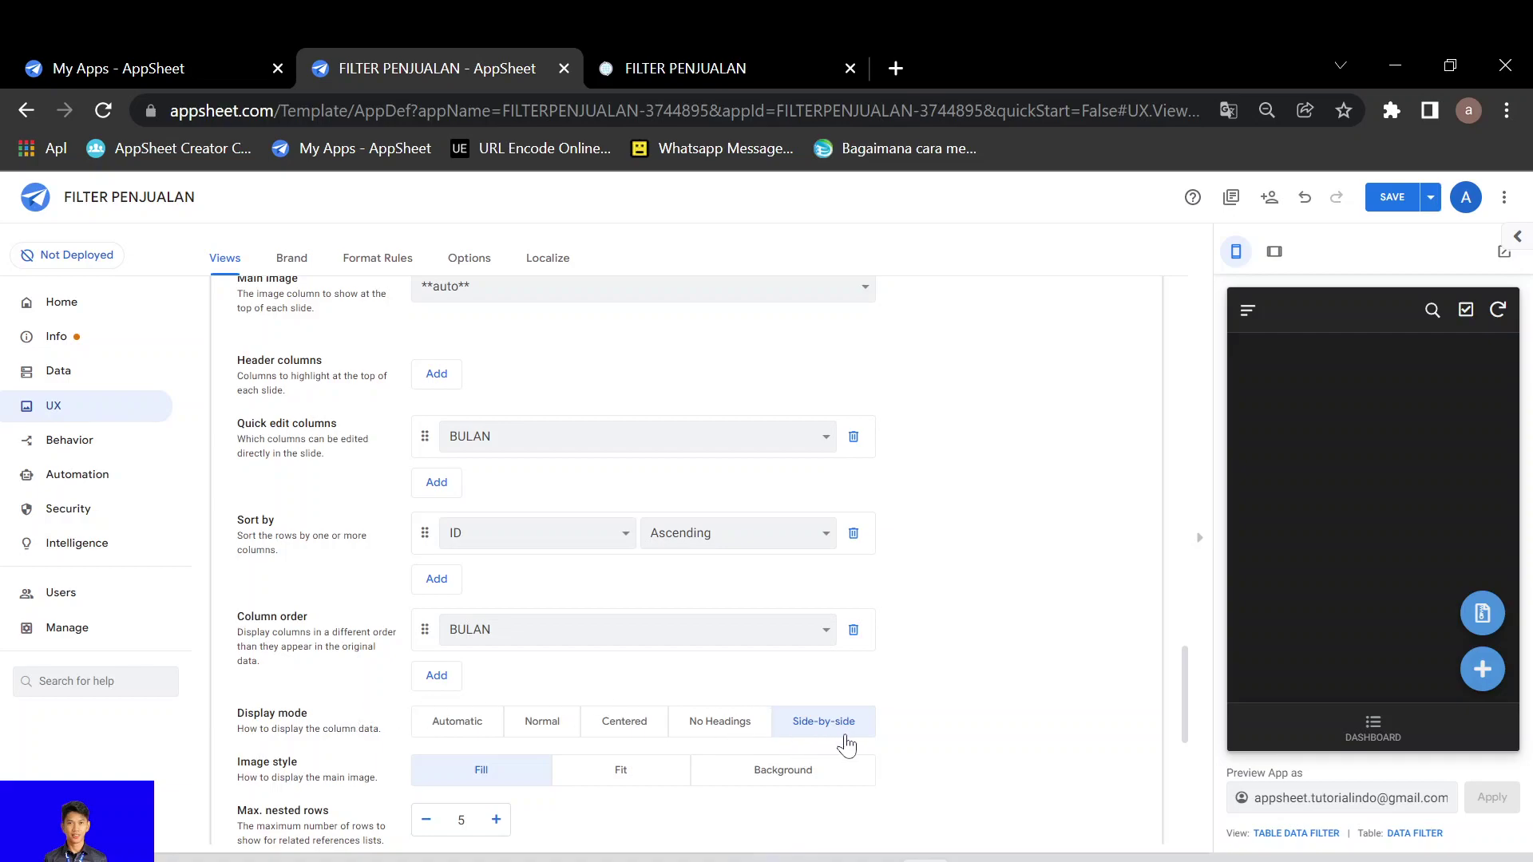
pyautogui.scroll(2, 699, 680)
pyautogui.scroll(6, 568, 448)
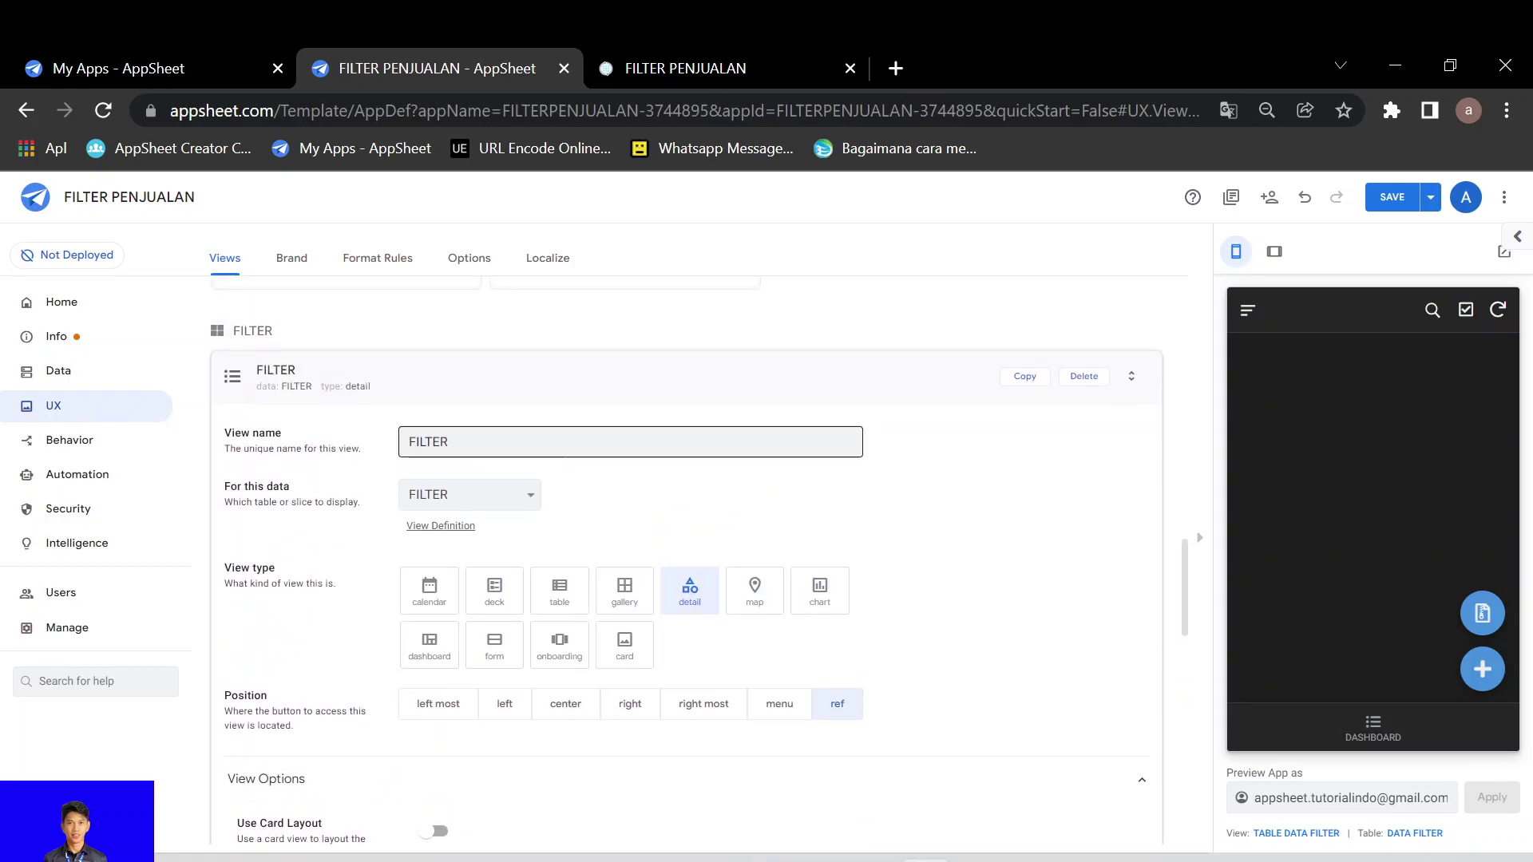
pyautogui.click(483, 393)
pyautogui.scroll(6, 482, 392)
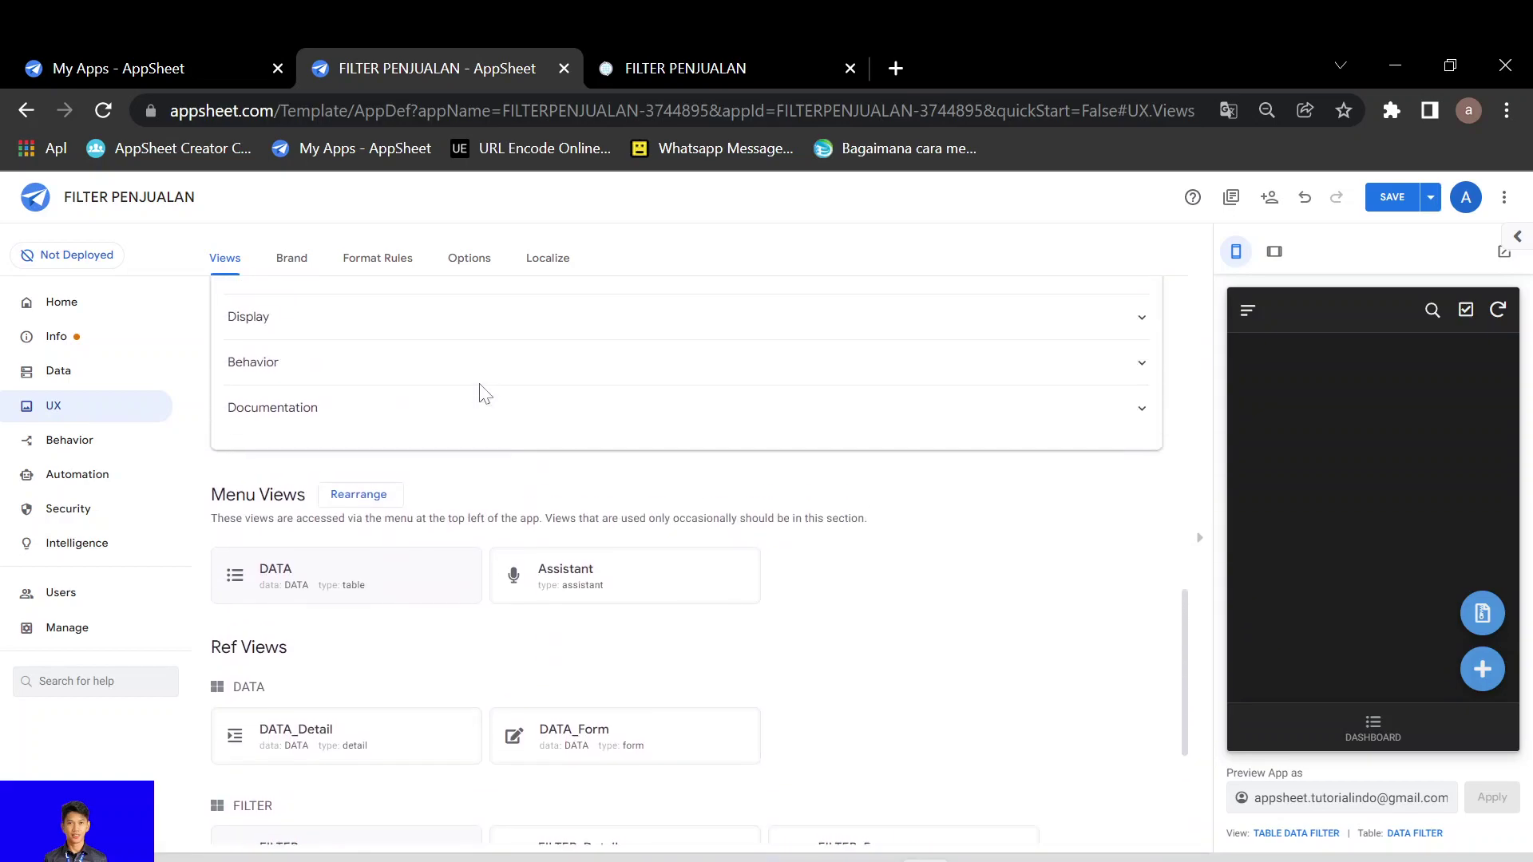
pyautogui.scroll(6, 482, 393)
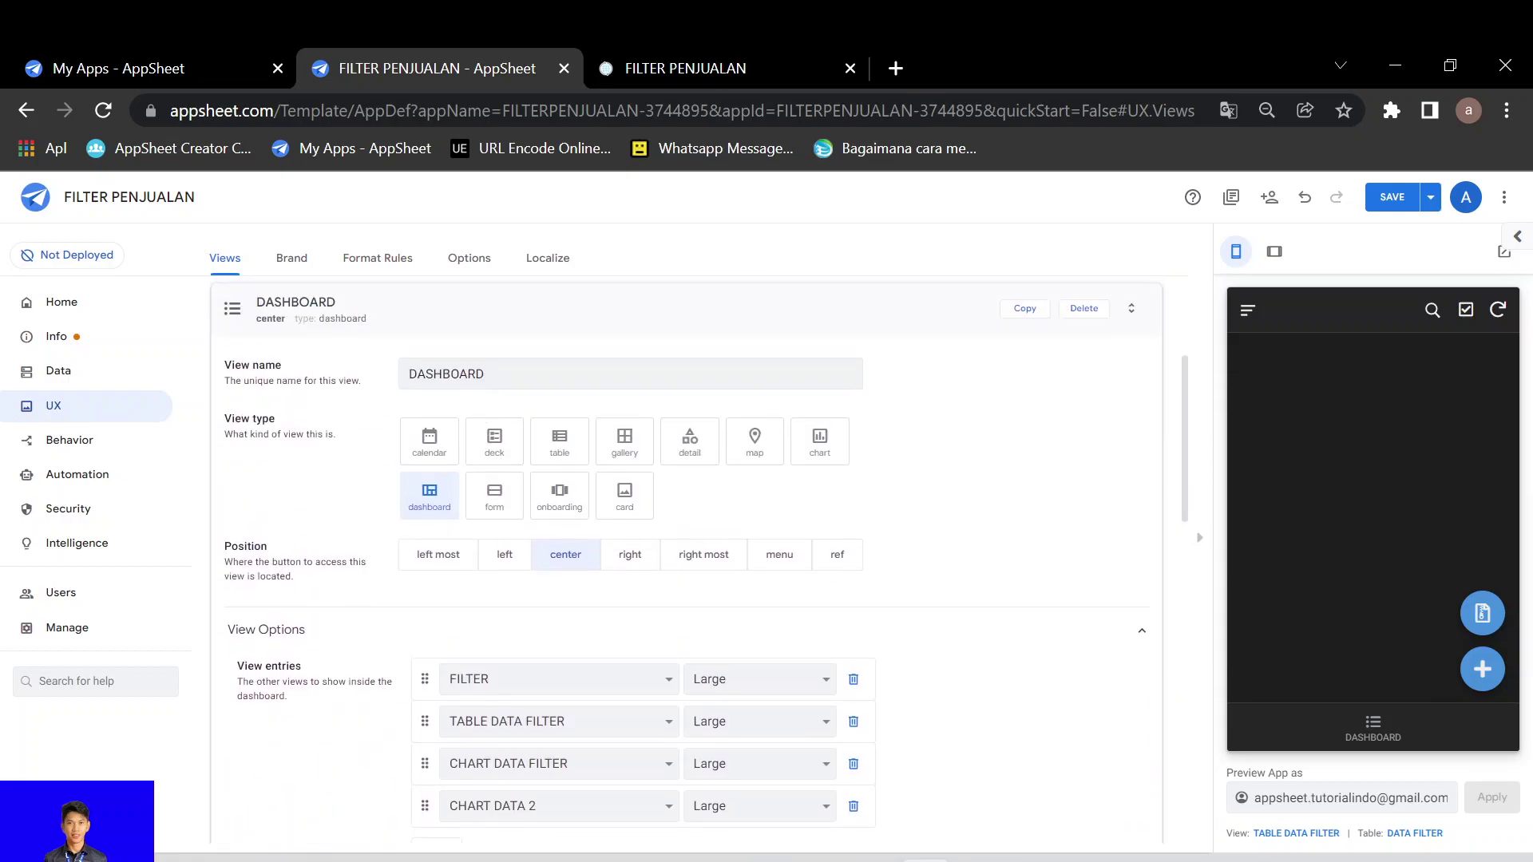
pyautogui.click(448, 332)
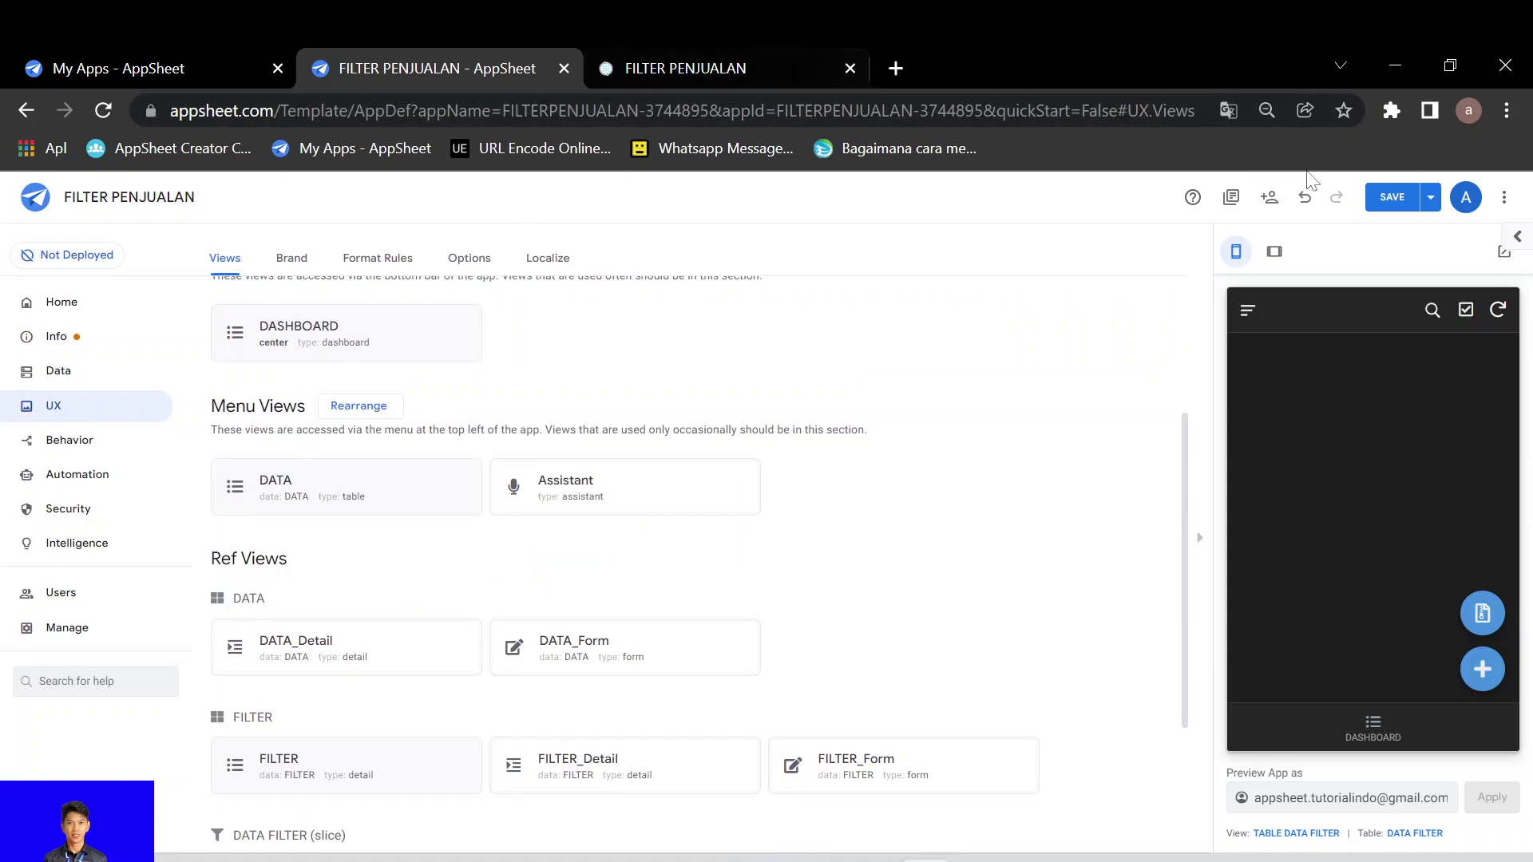
# Save the app in the editor and switch to the running FILTER PENJUALAN app.
pyautogui.click(1389, 200)
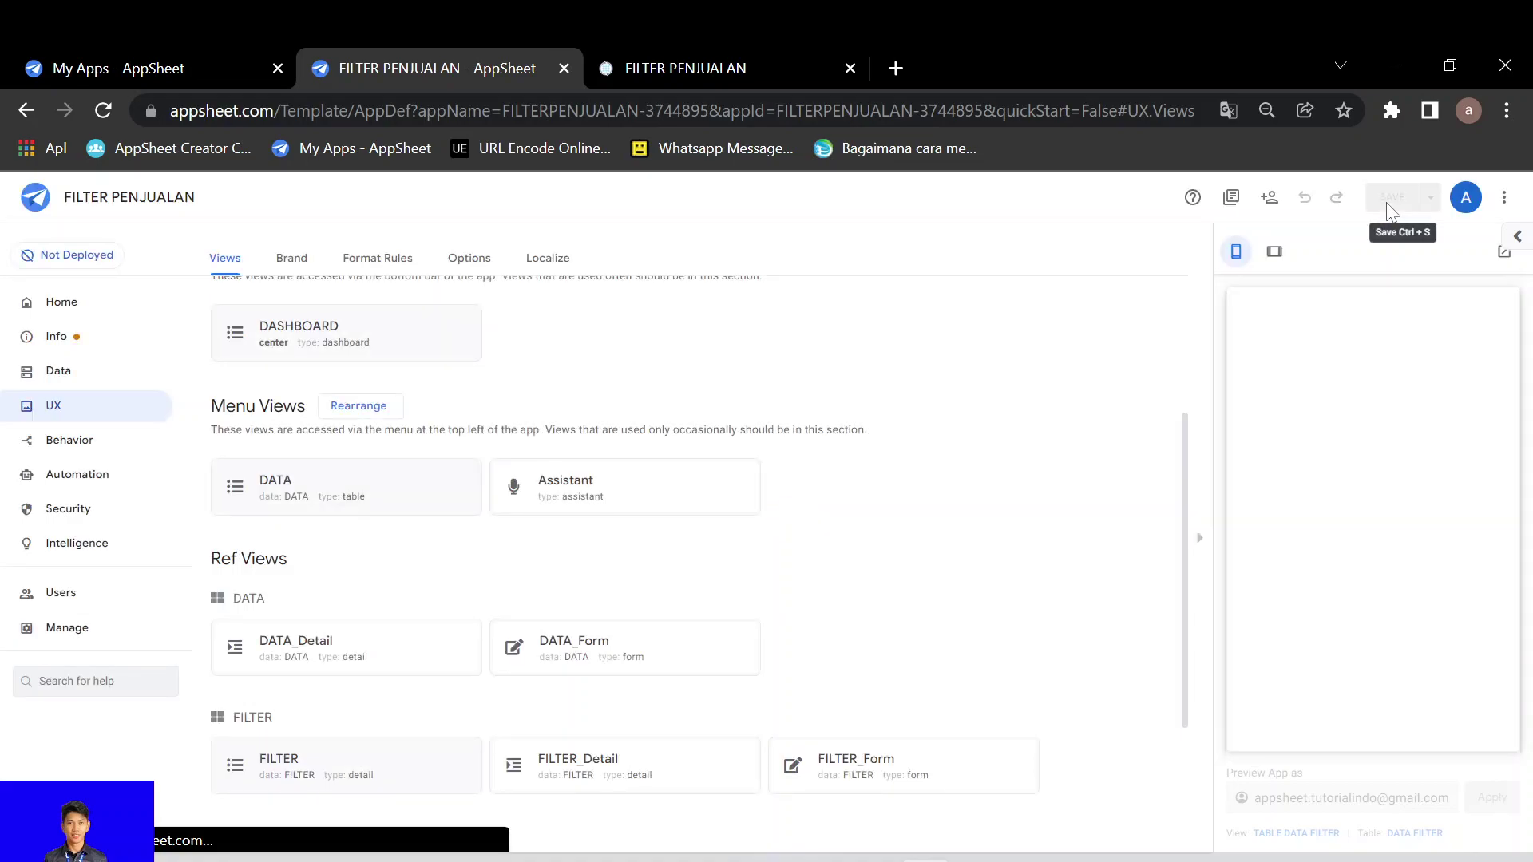
pyautogui.click(730, 64)
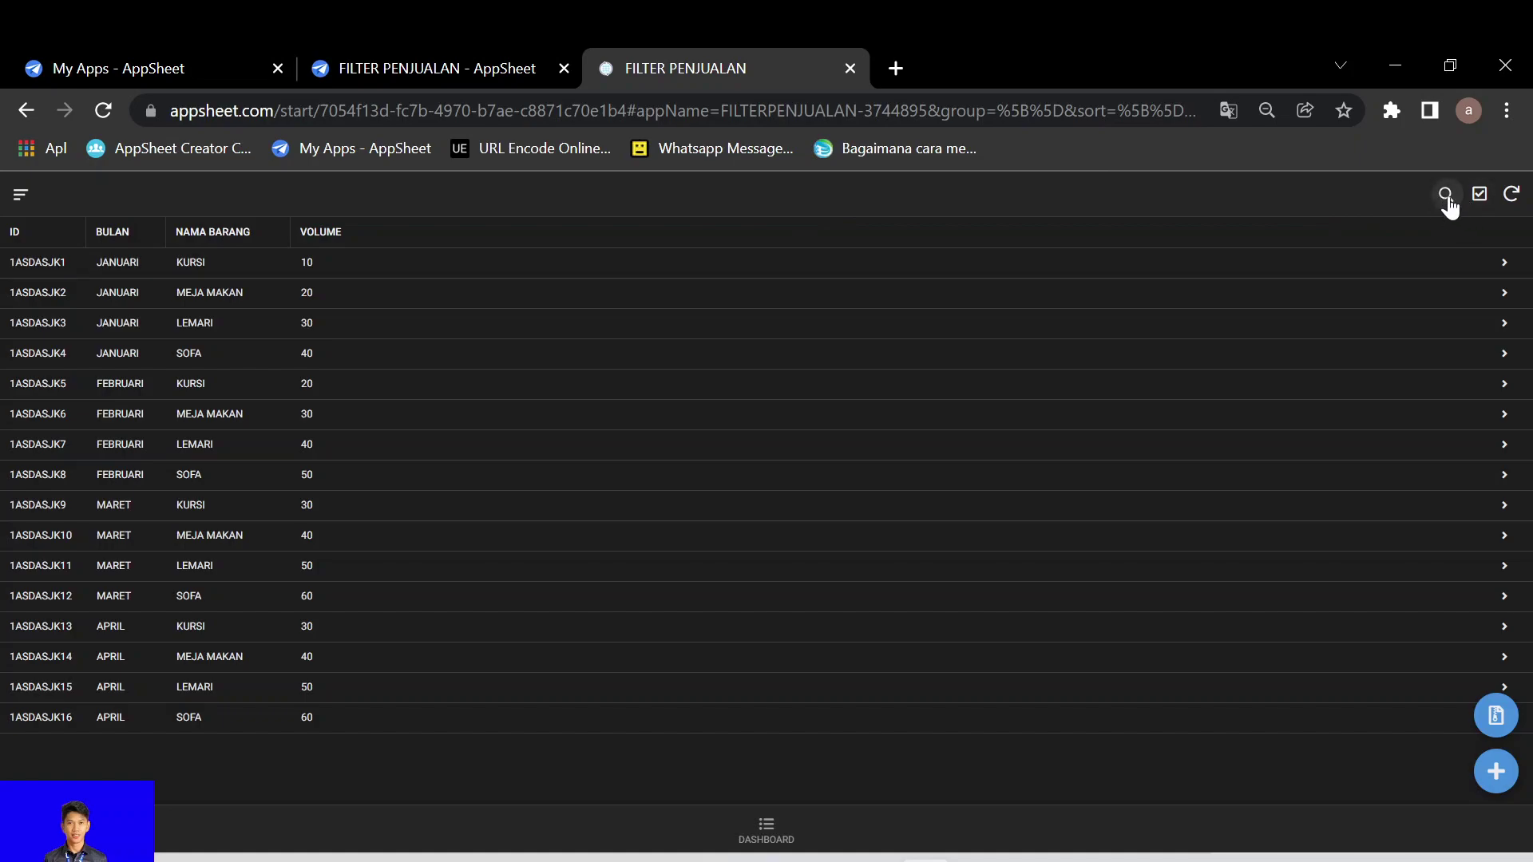
# Filter the DATA table by BULAN to show only JANUARI and FEBRUARI using the built-in search filter.
pyautogui.click(1448, 199)
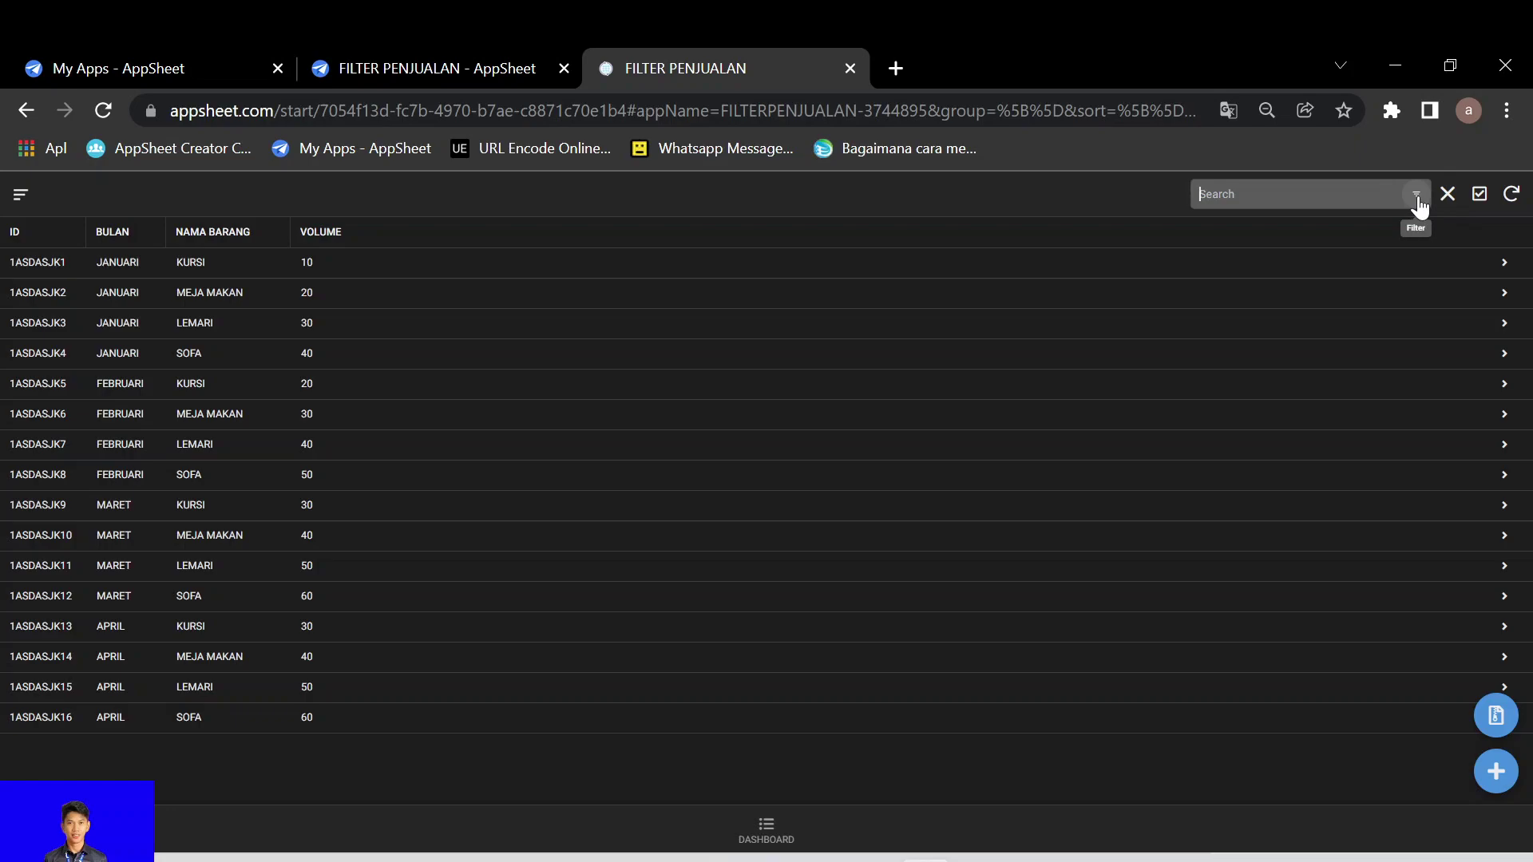
pyautogui.click(1418, 200)
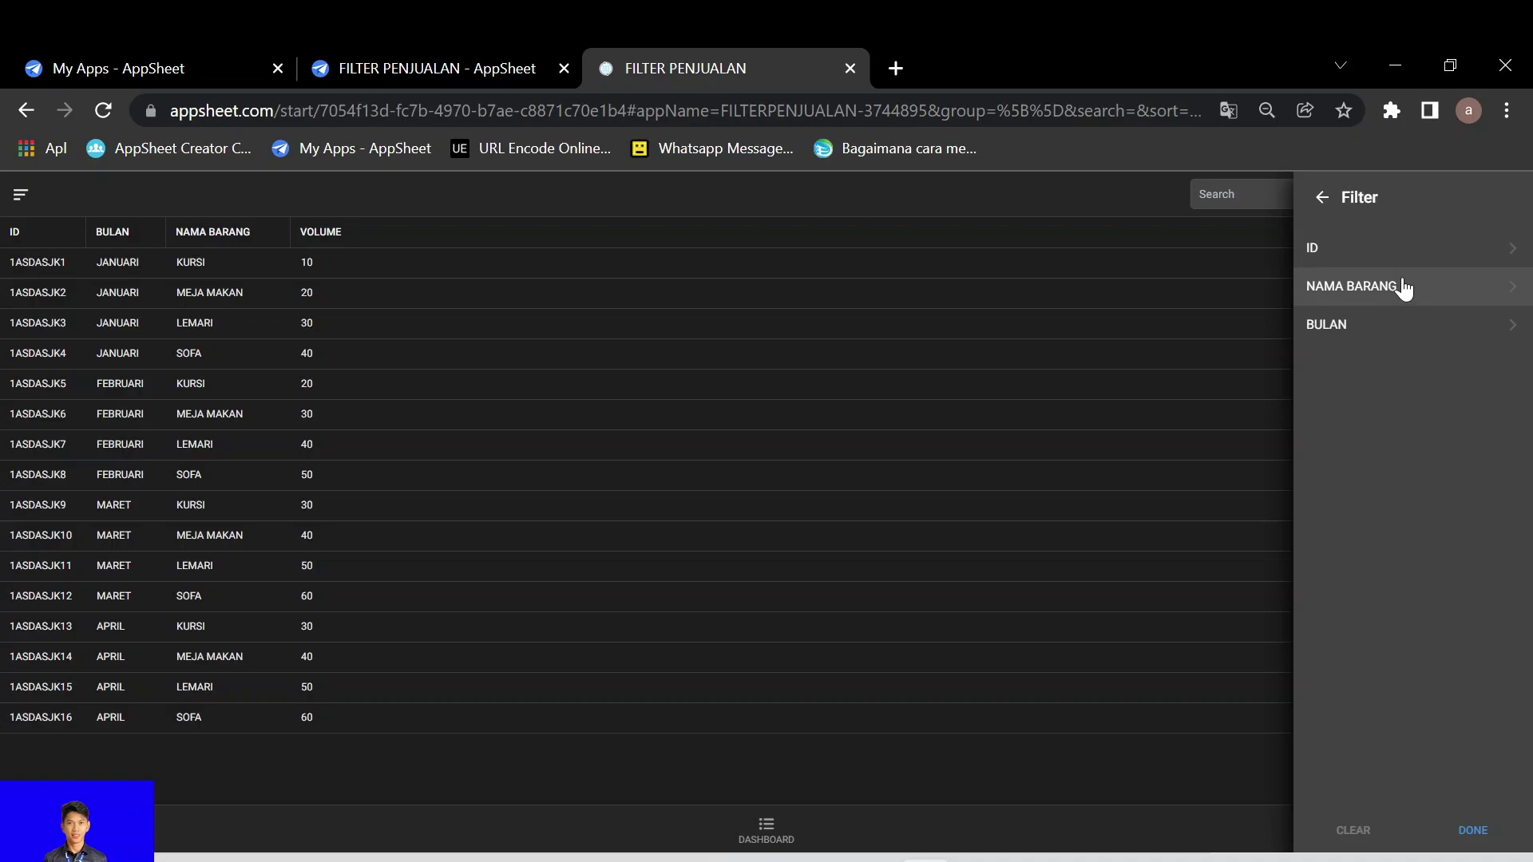
pyautogui.click(1389, 333)
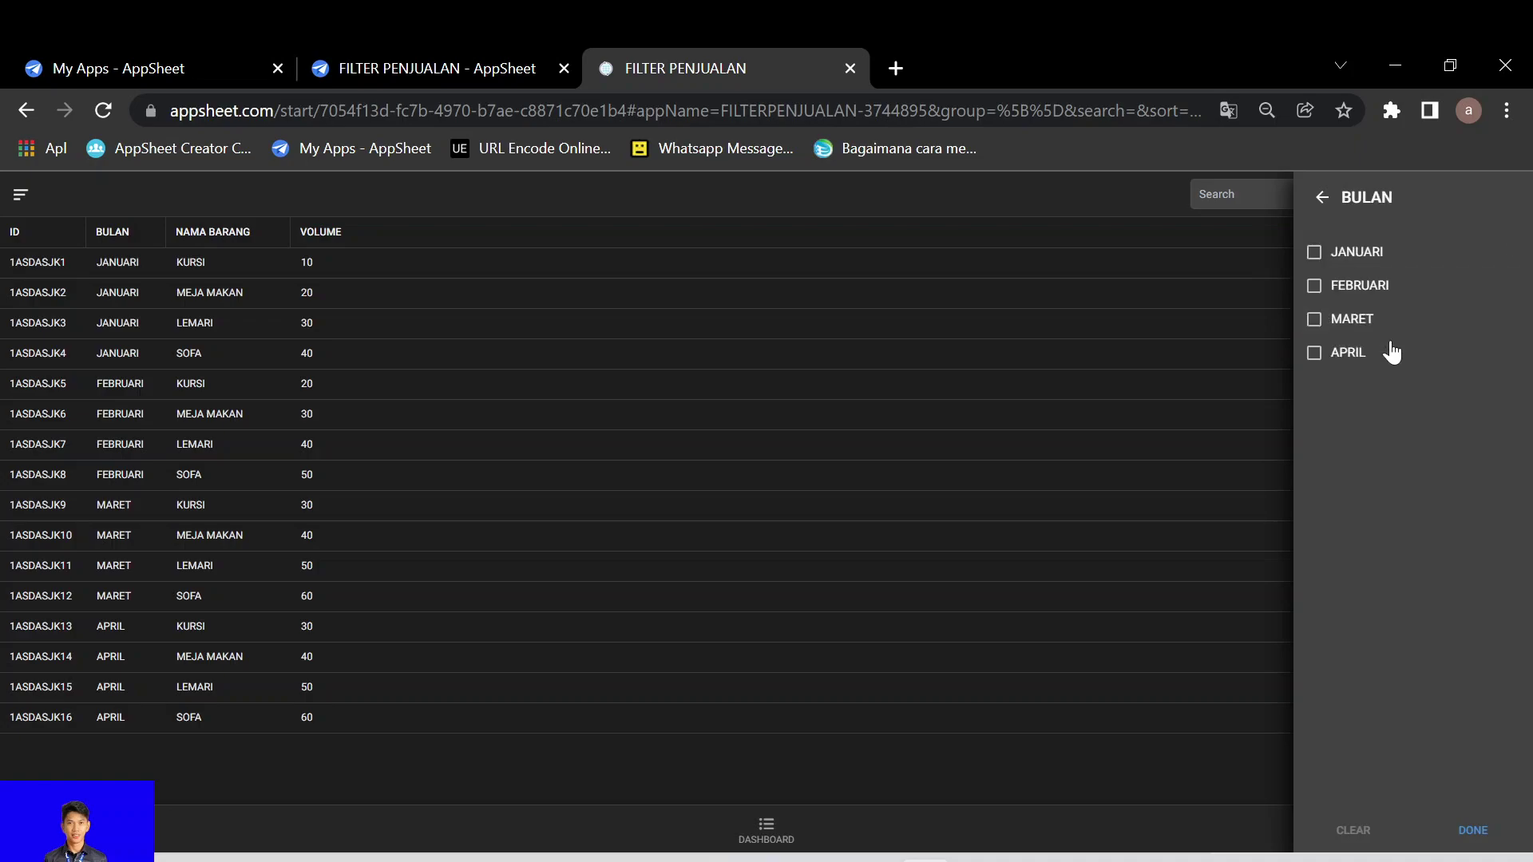
pyautogui.click(1315, 253)
pyautogui.click(1314, 285)
pyautogui.click(1472, 833)
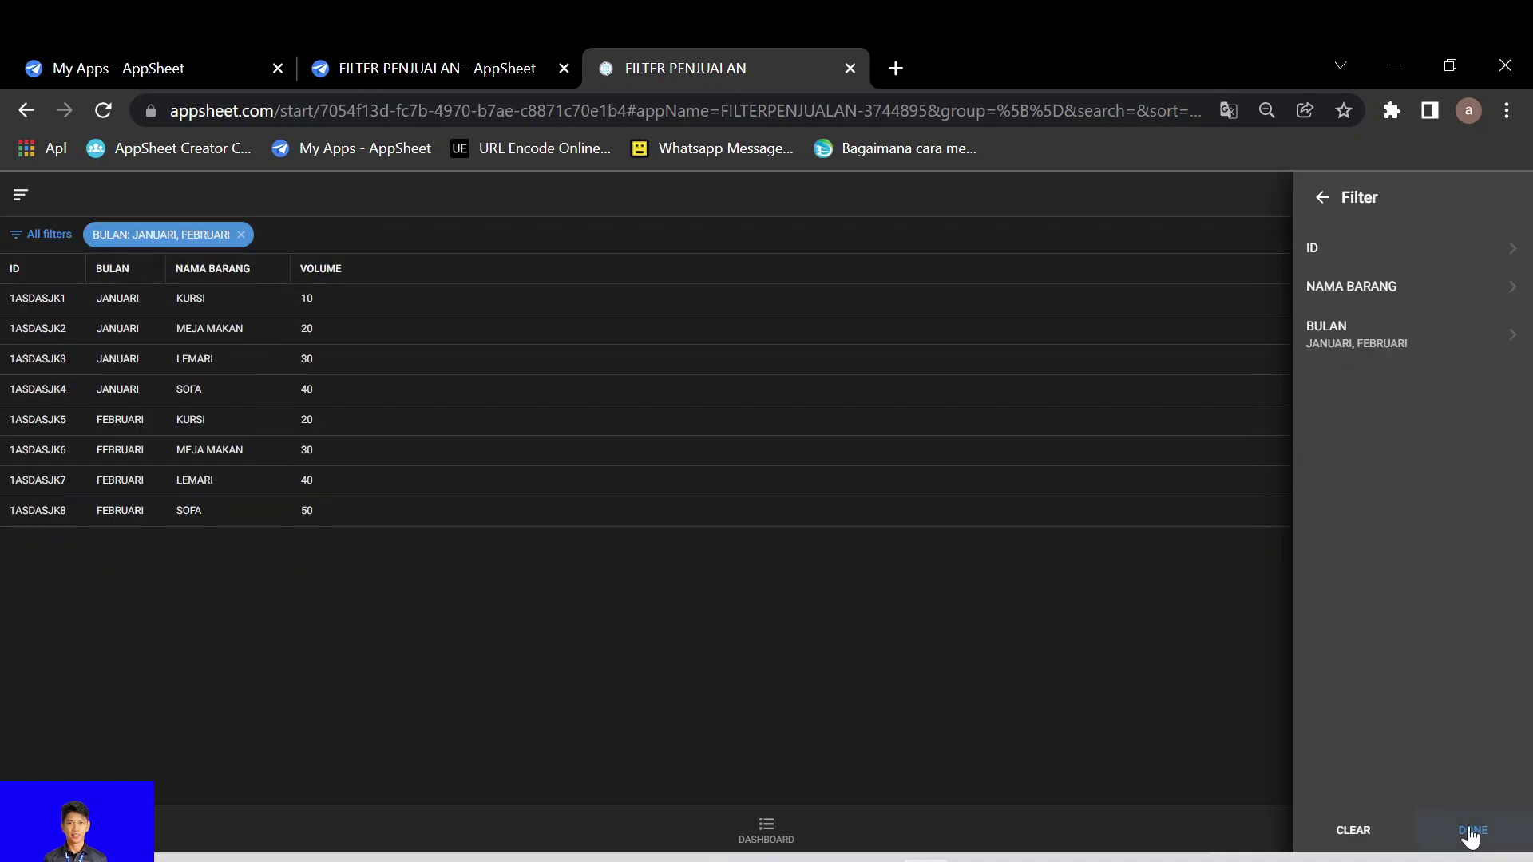
pyautogui.click(272, 608)
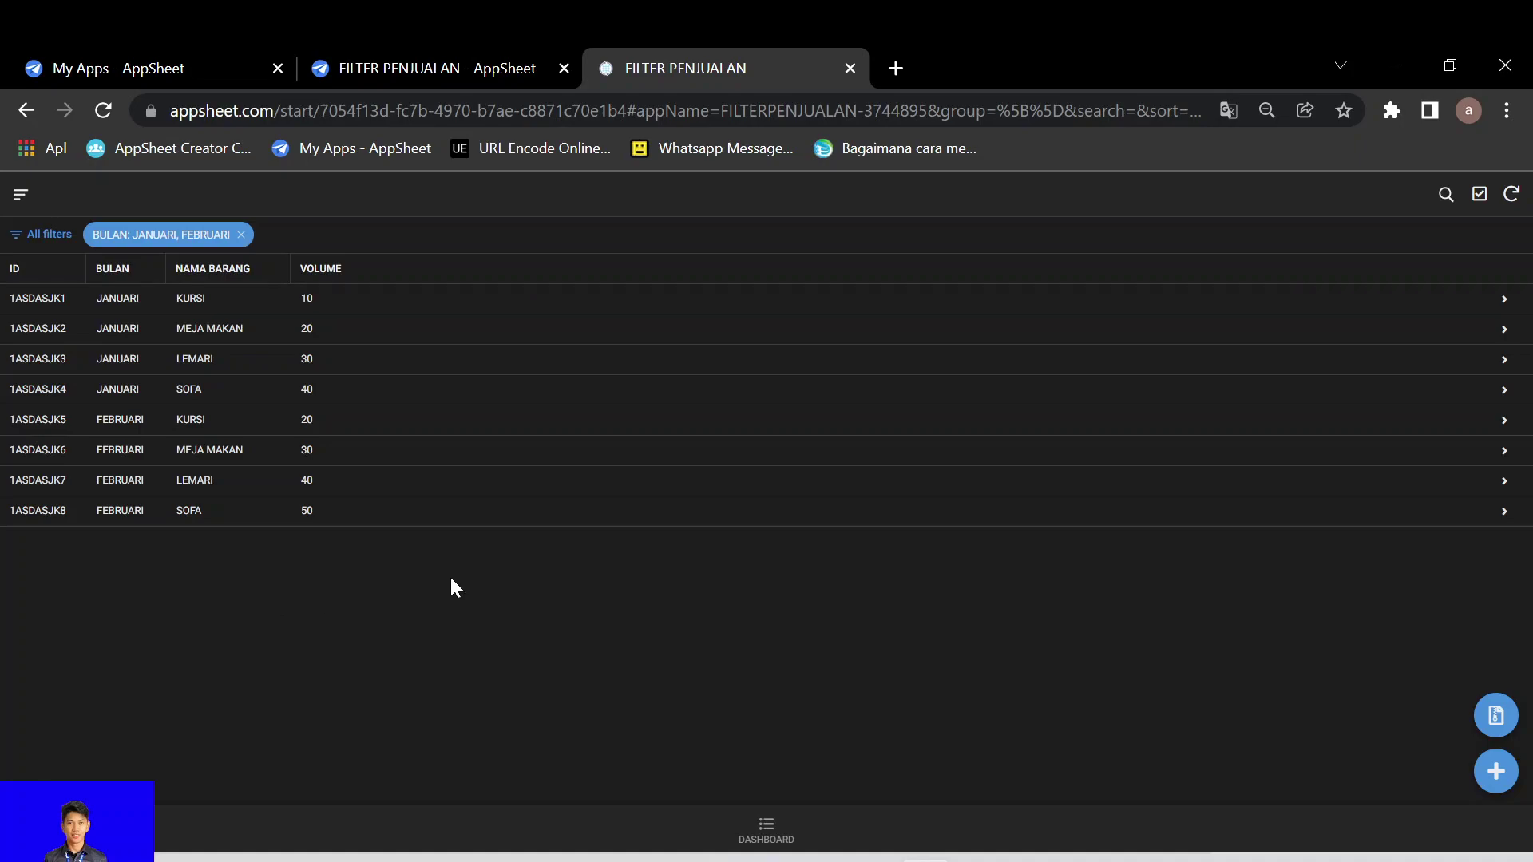
# Remove the BULAN filter for JANUARI and FEBRUARI from the DATA table.
pyautogui.click(1448, 200)
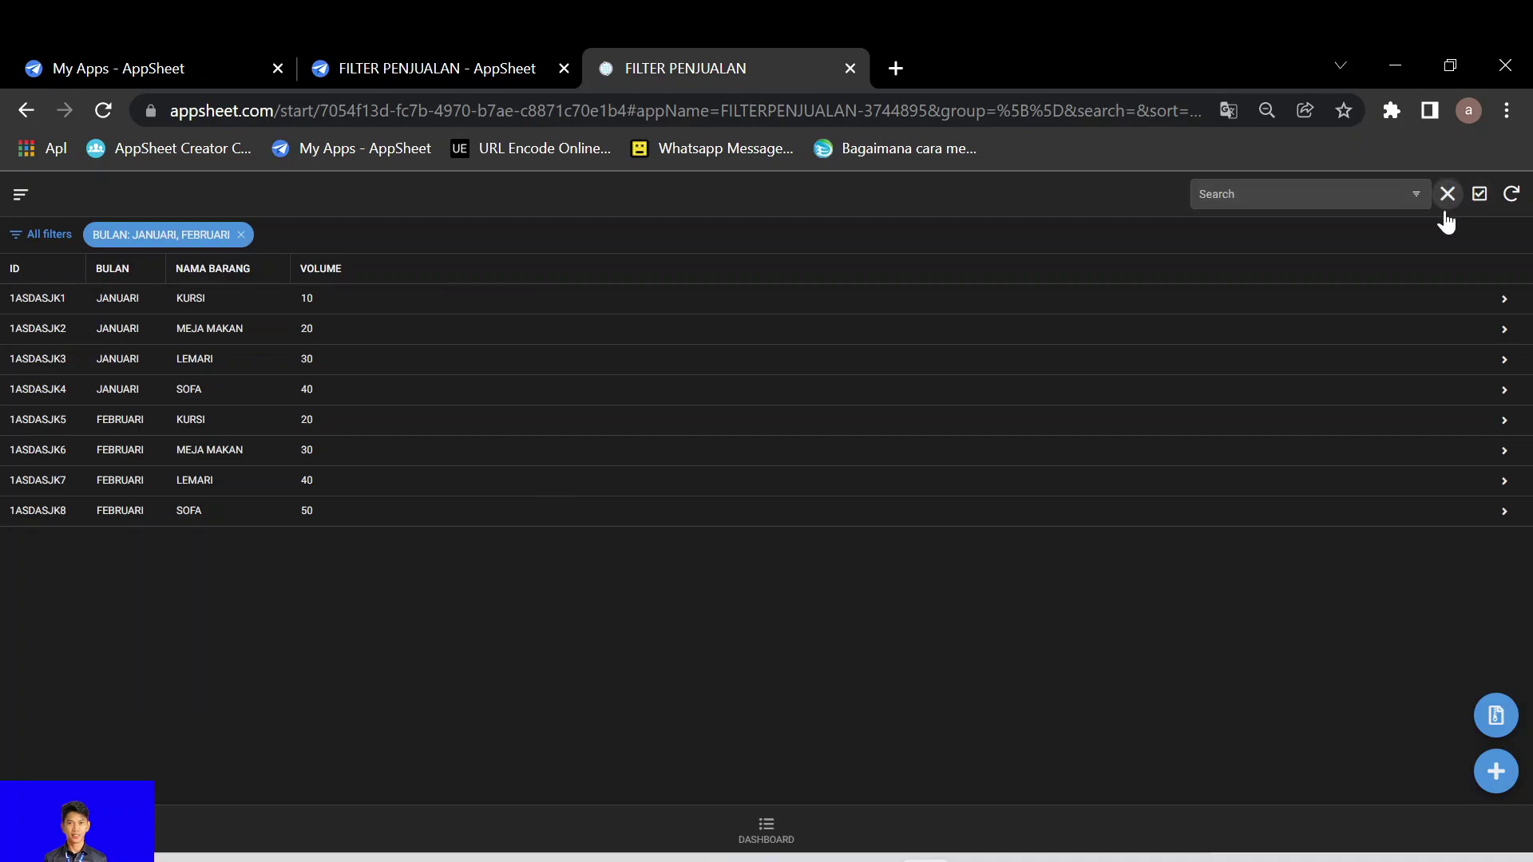
pyautogui.click(1443, 200)
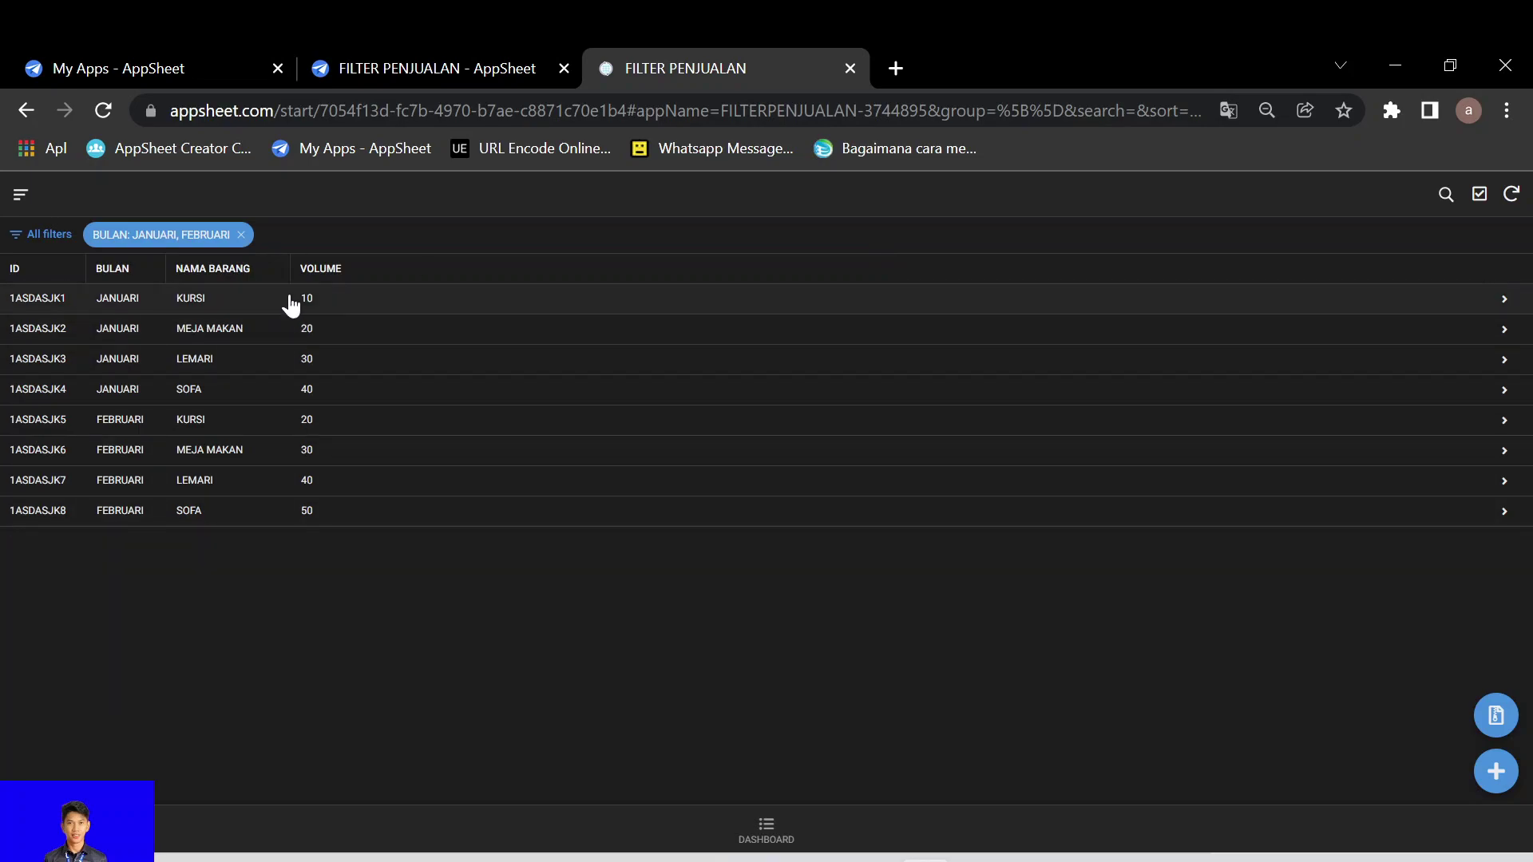
pyautogui.click(240, 235)
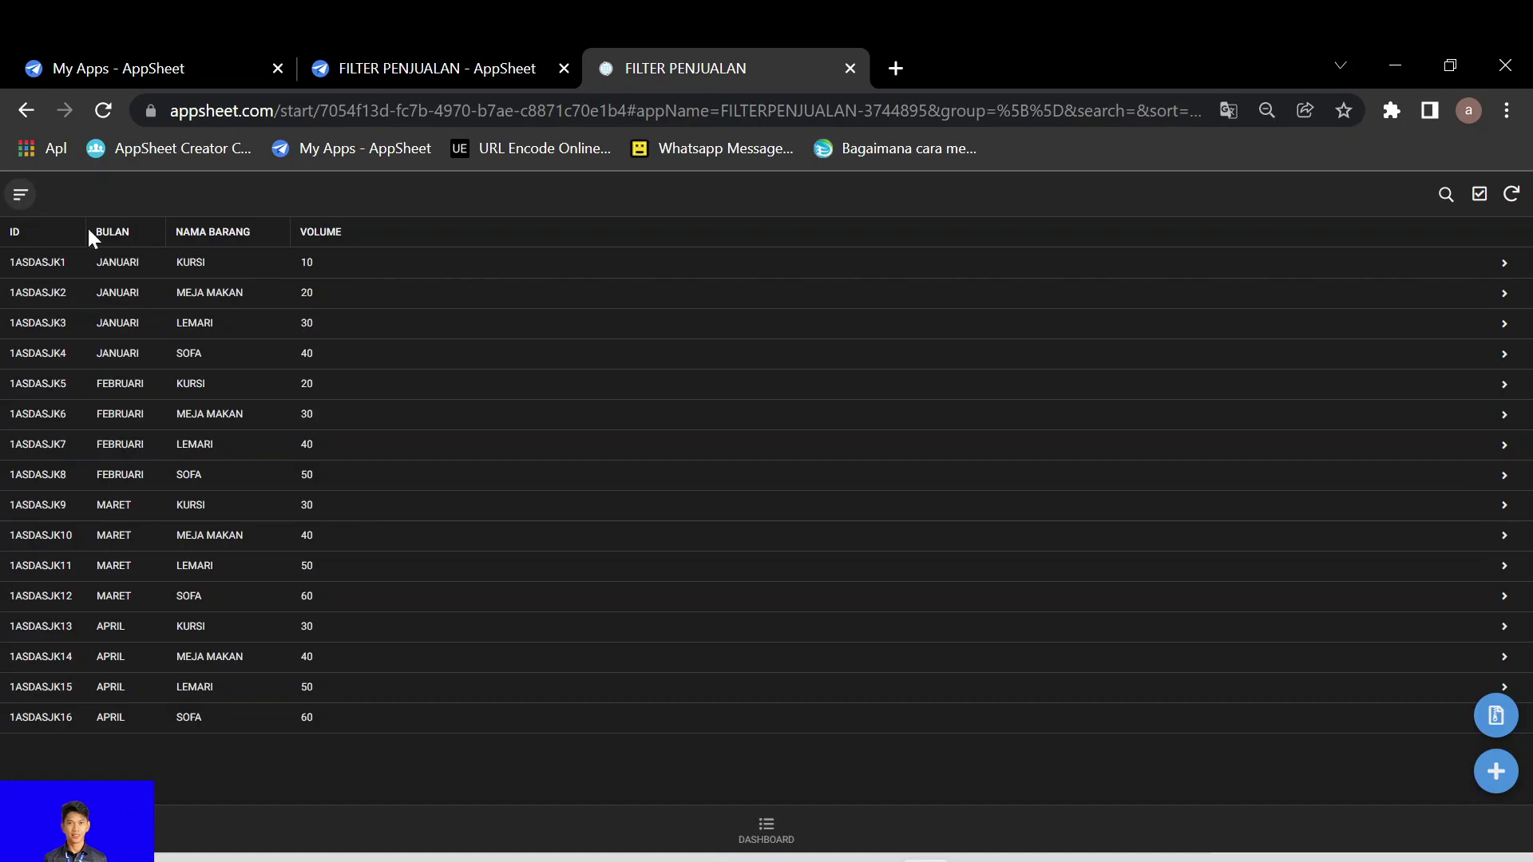
# Open the DASHBOARD view and check whether its search box offers column filter options.
pyautogui.click(766, 836)
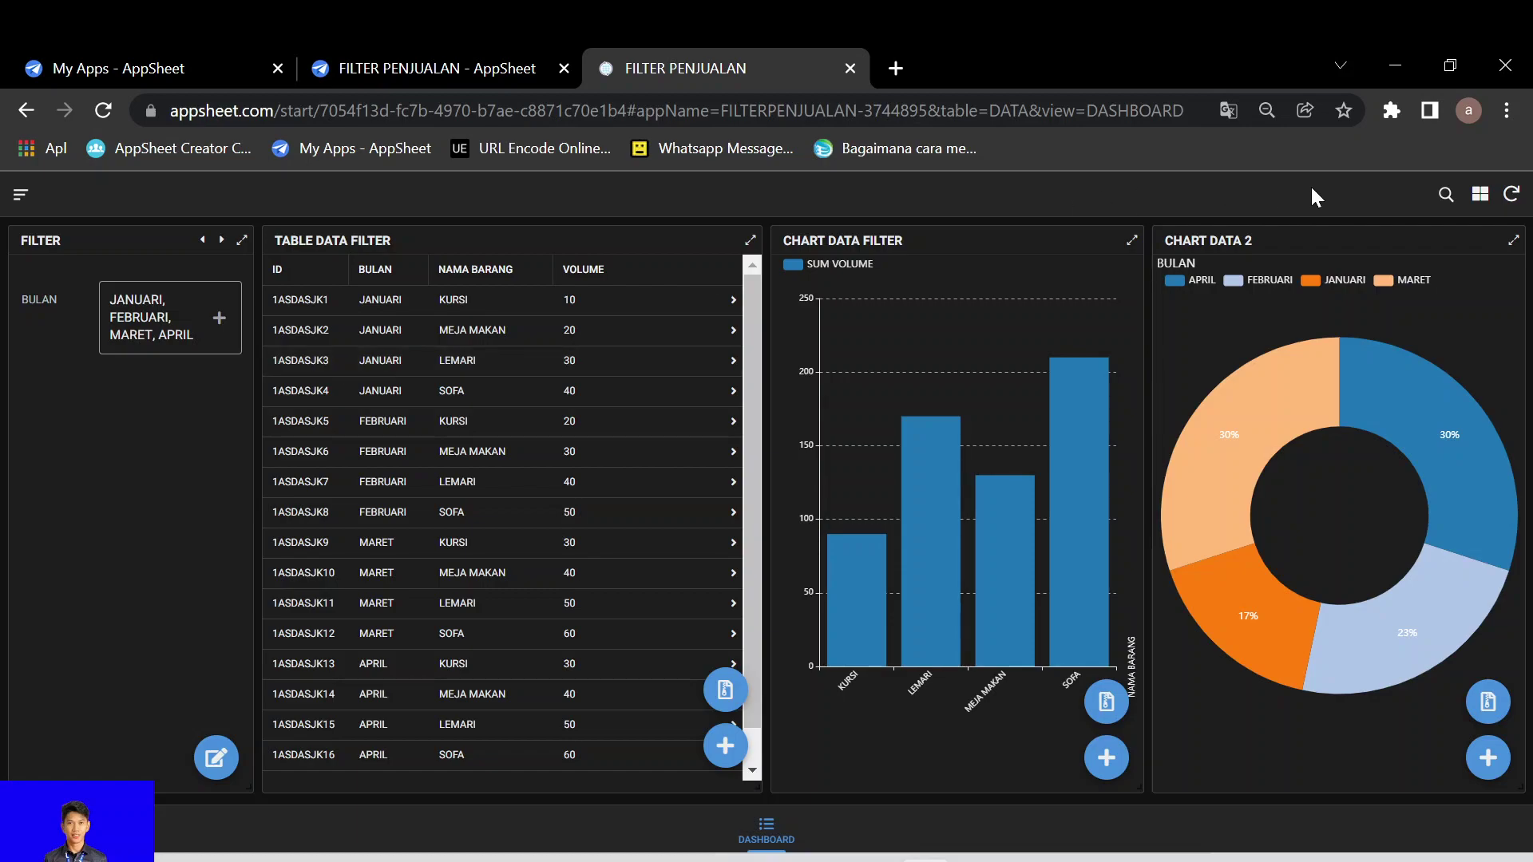
pyautogui.click(1446, 195)
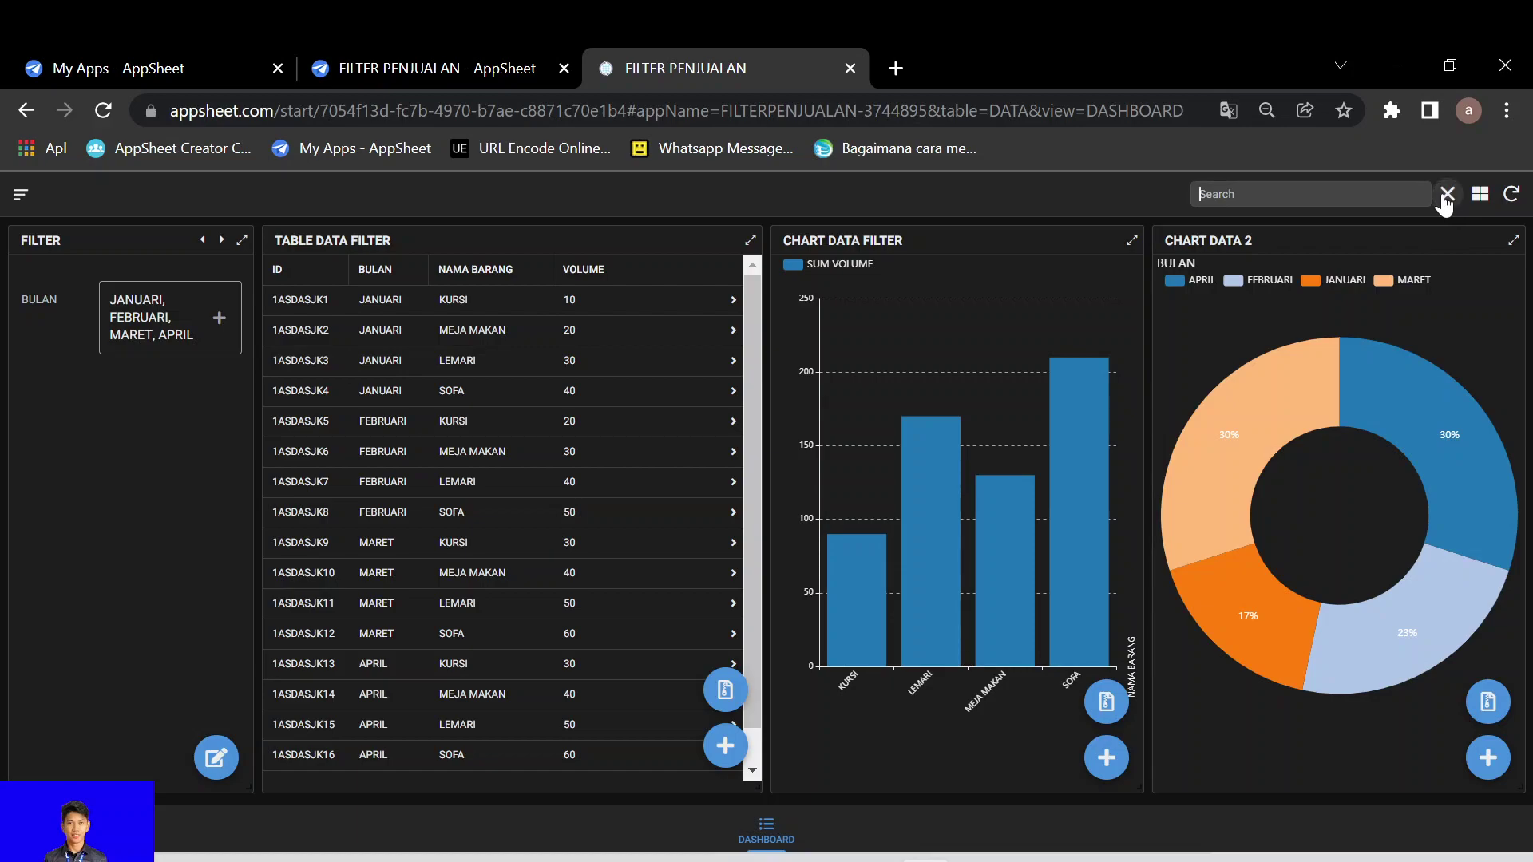
pyautogui.click(1310, 194)
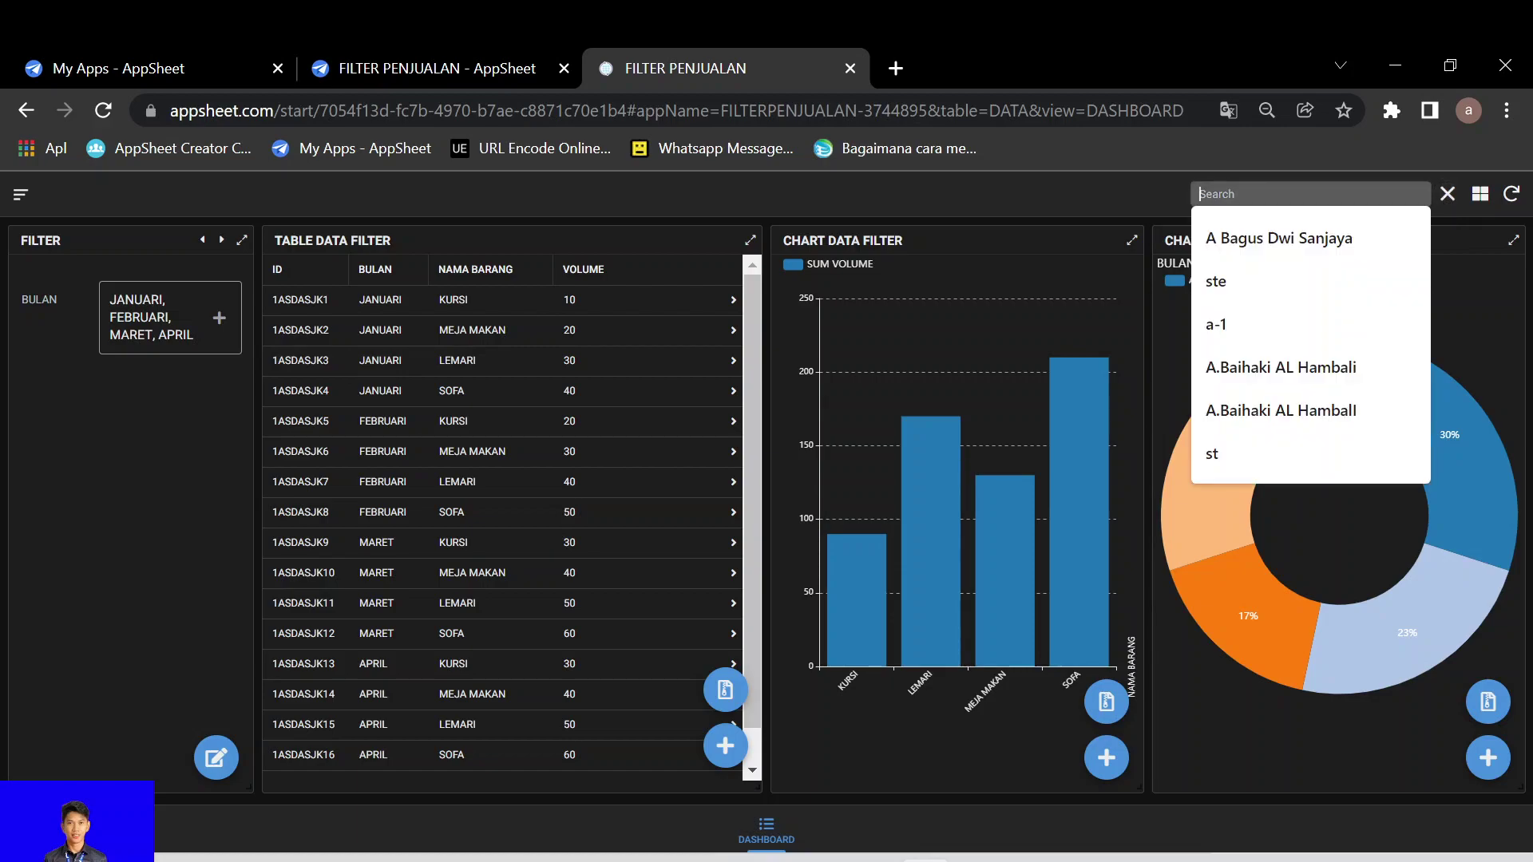
pyautogui.click(1446, 194)
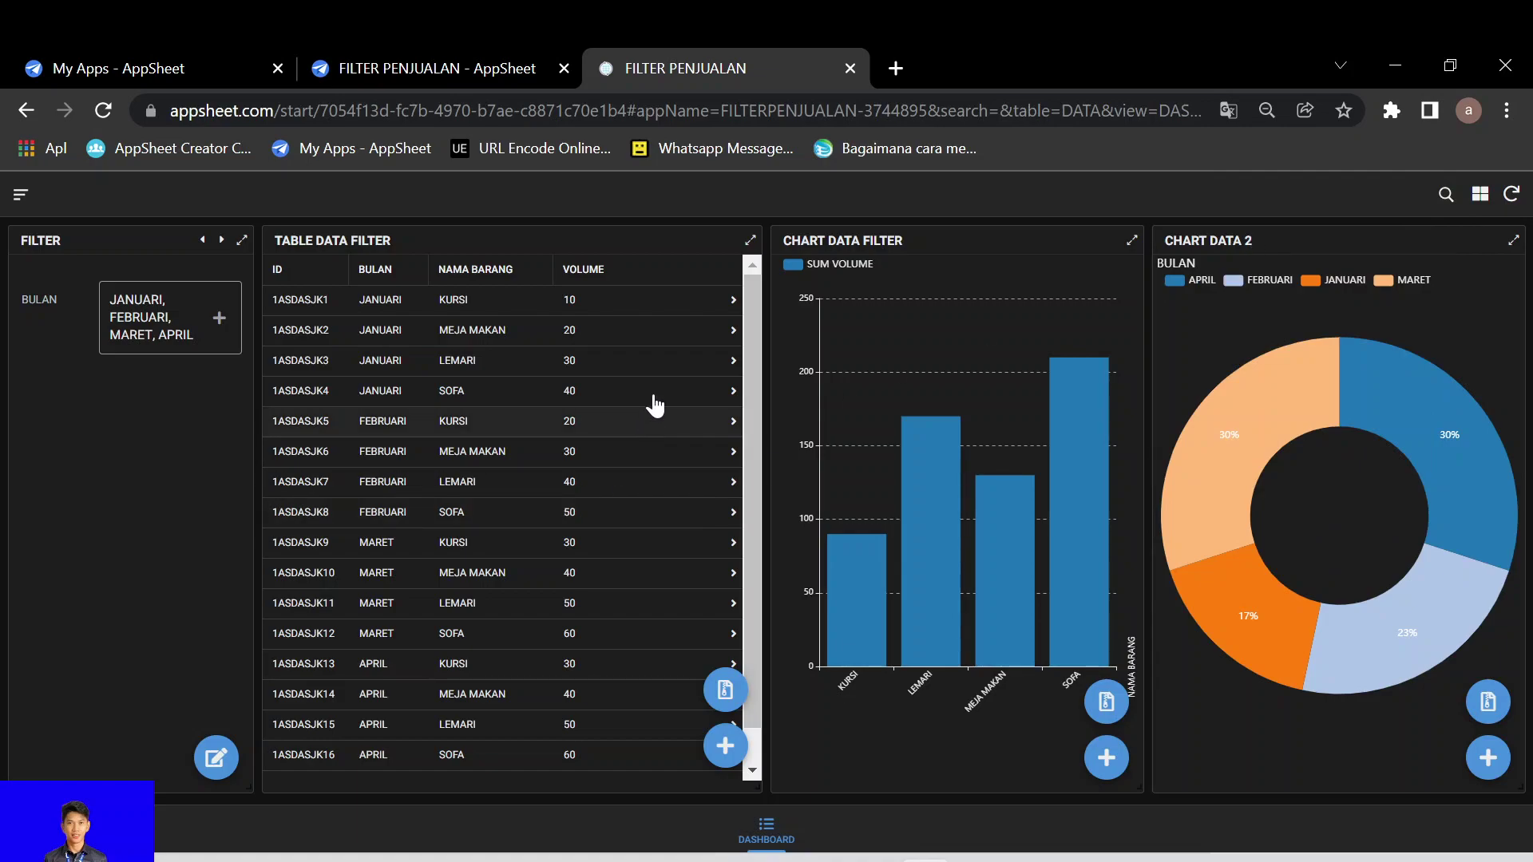
# View CHART DATA FILTER in full, check its available filter columns, and return to the dashboard.
pyautogui.click(1132, 240)
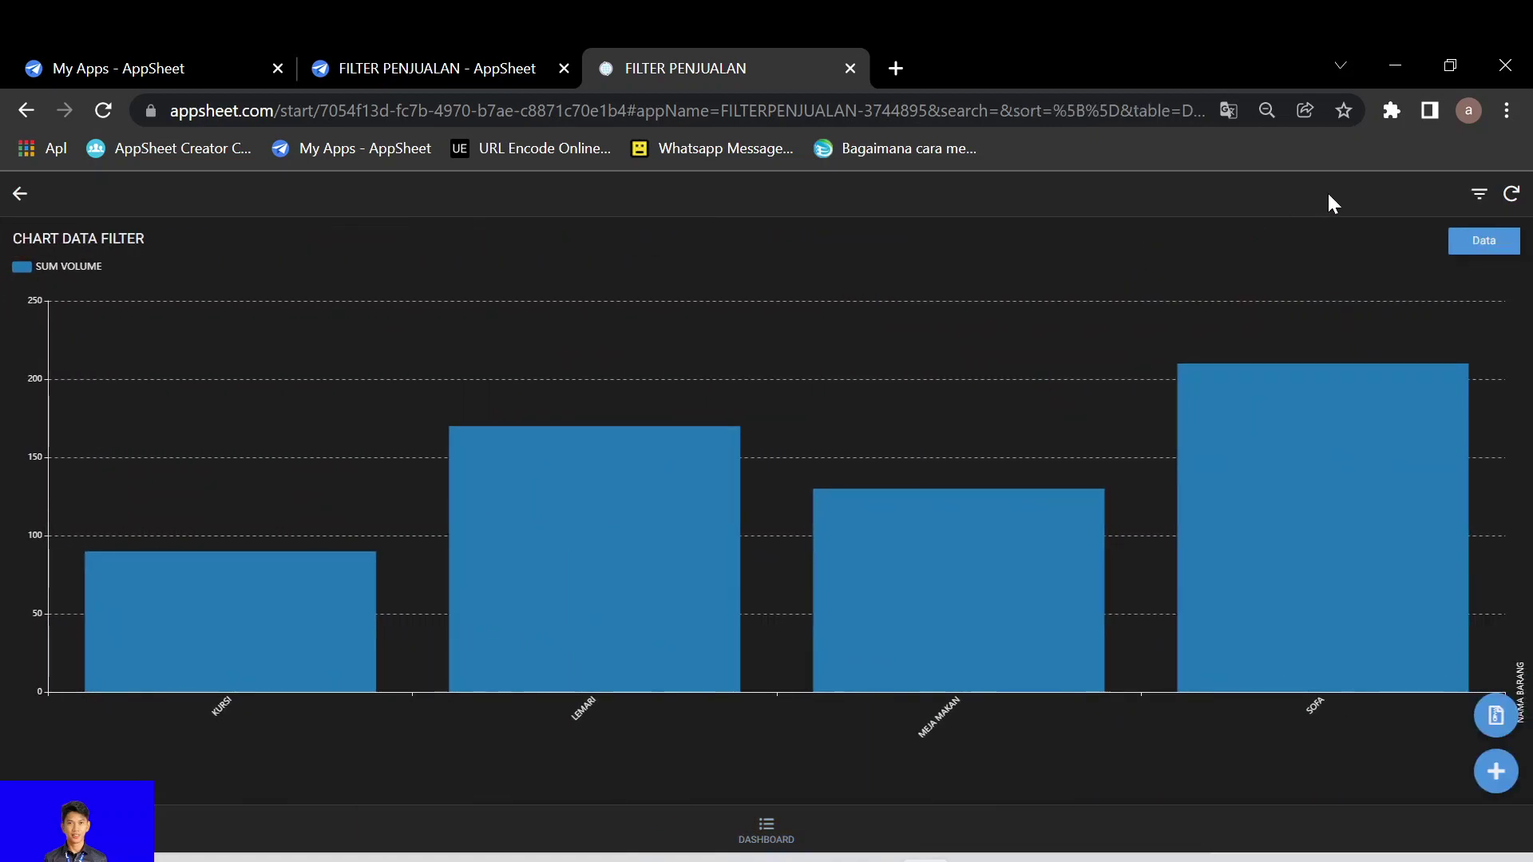
pyautogui.click(1479, 194)
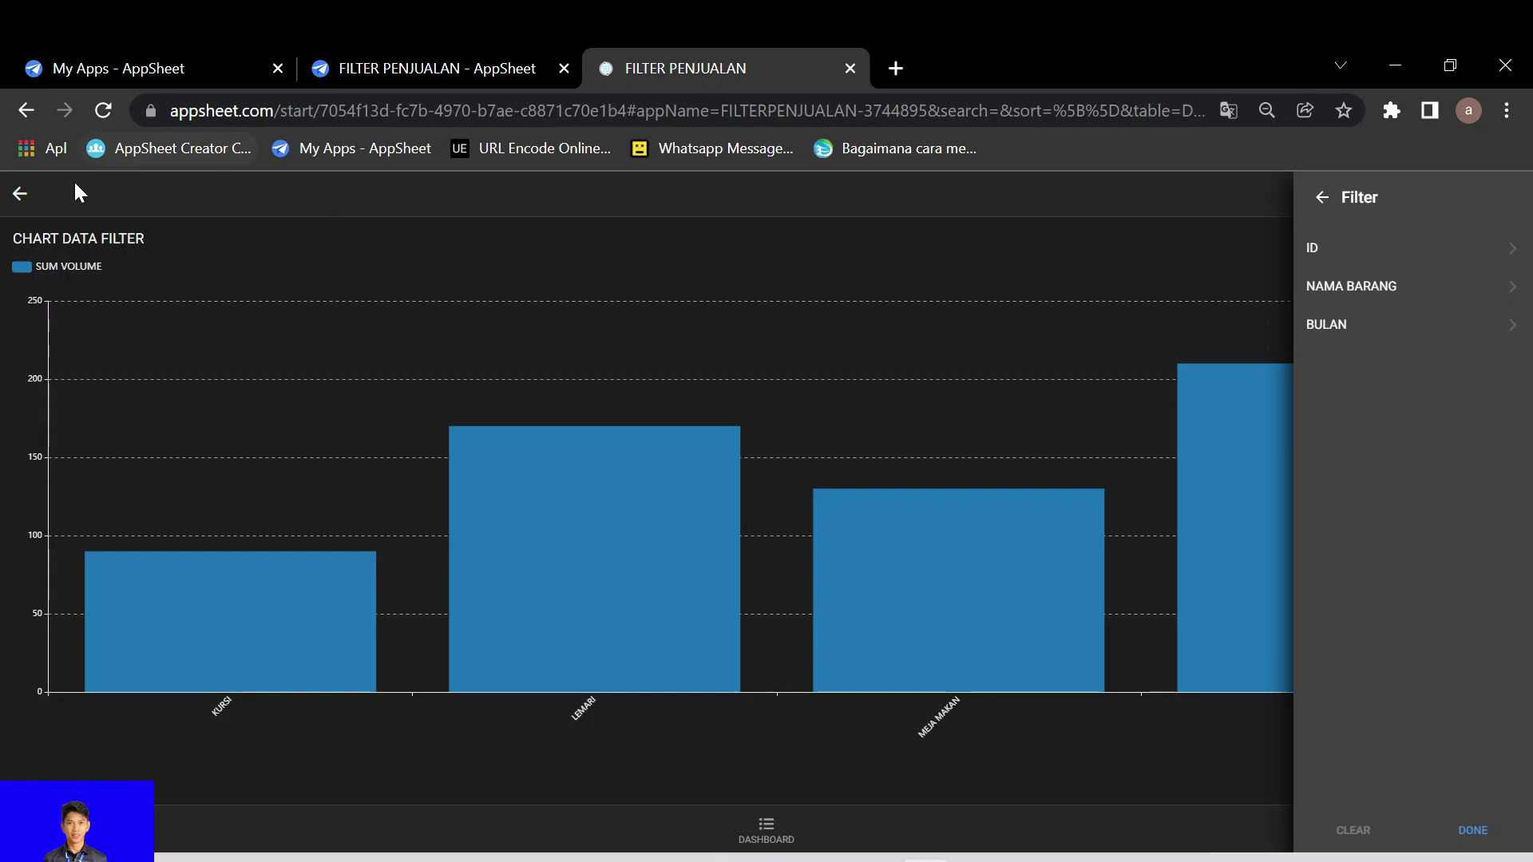
pyautogui.click(24, 197)
pyautogui.click(24, 197)
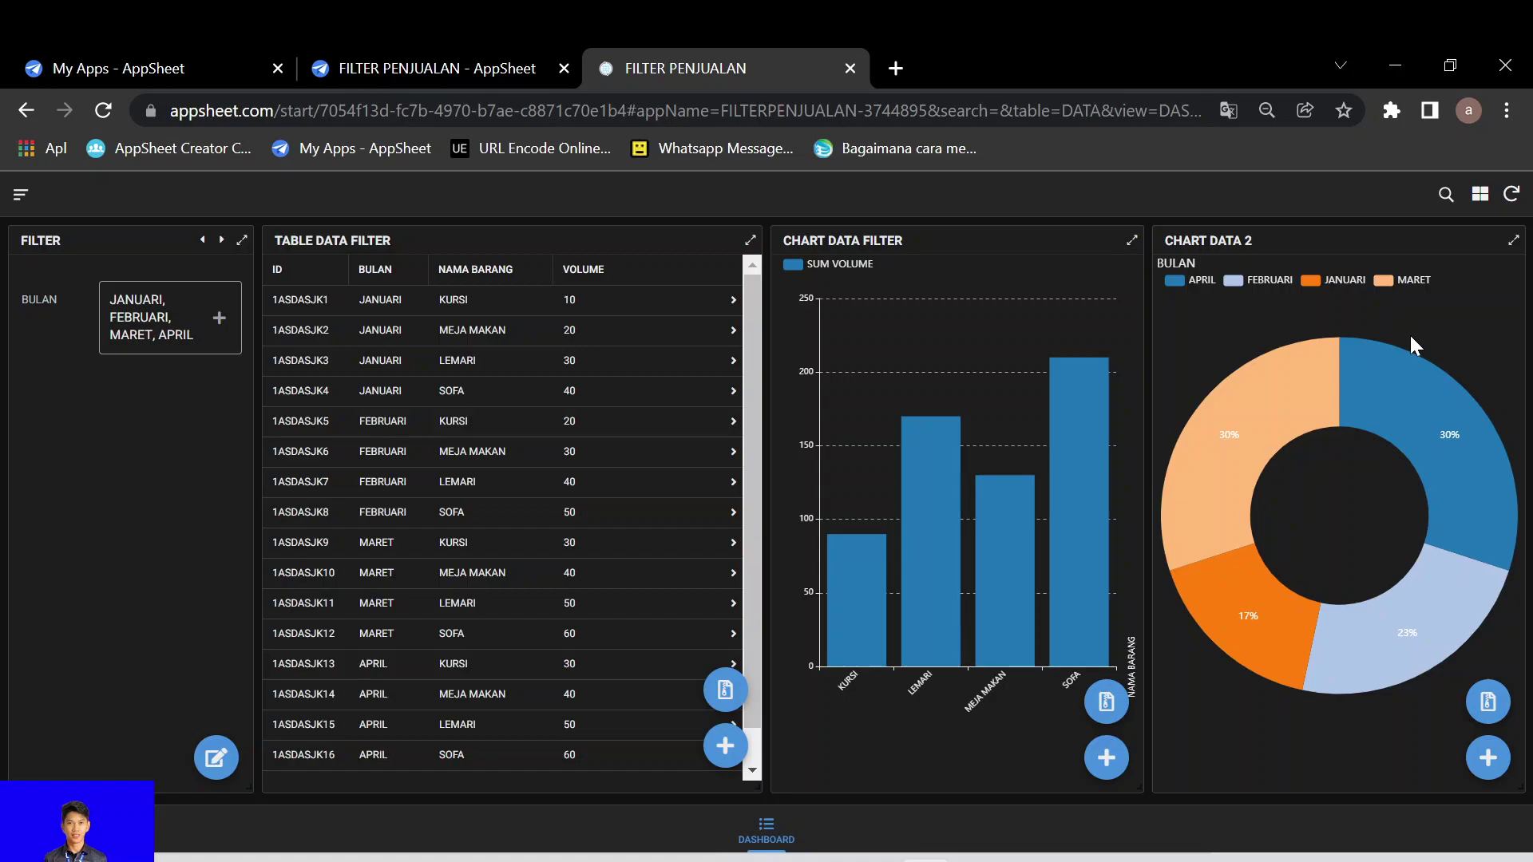
# Sync the app and clear all months from the BULAN field in the dashboard's FILTER view.
pyautogui.click(1513, 196)
pyautogui.click(224, 328)
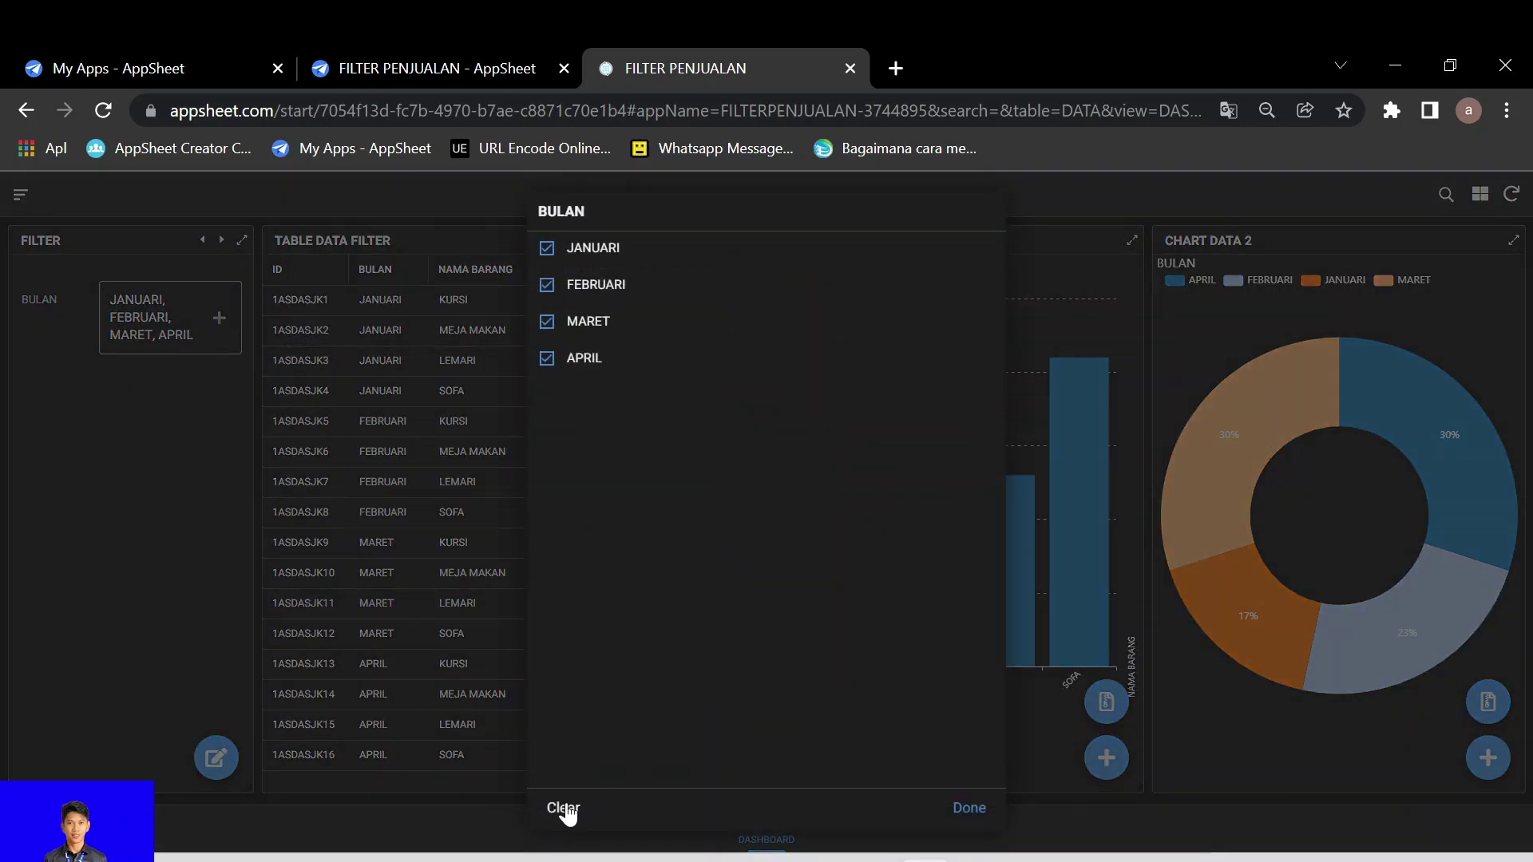
pyautogui.click(562, 808)
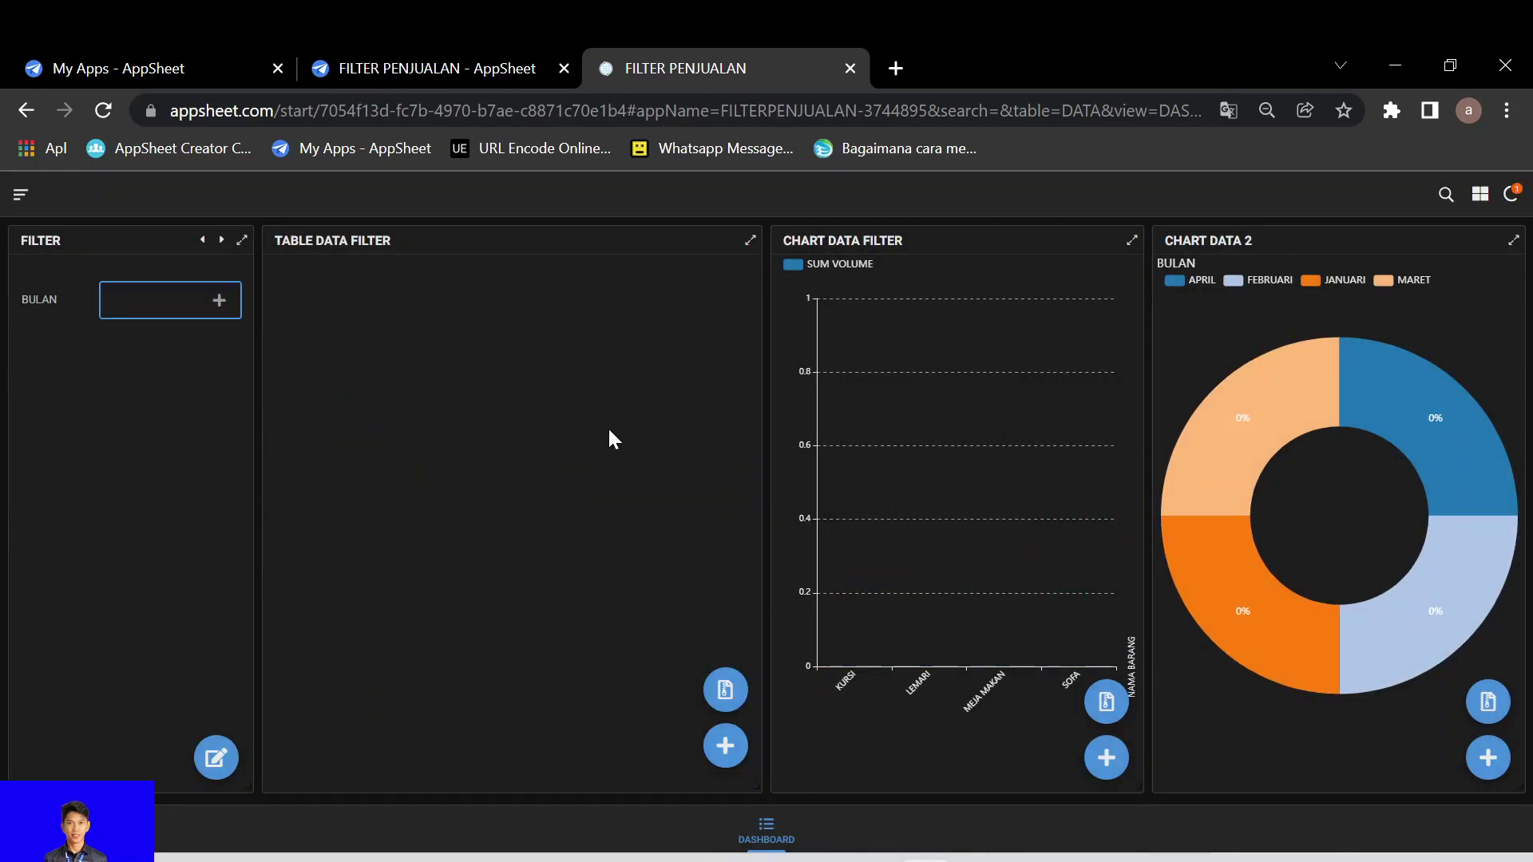
# Set the dashboard's BULAN filter to JANUARI and look over the bar chart.
pyautogui.click(219, 301)
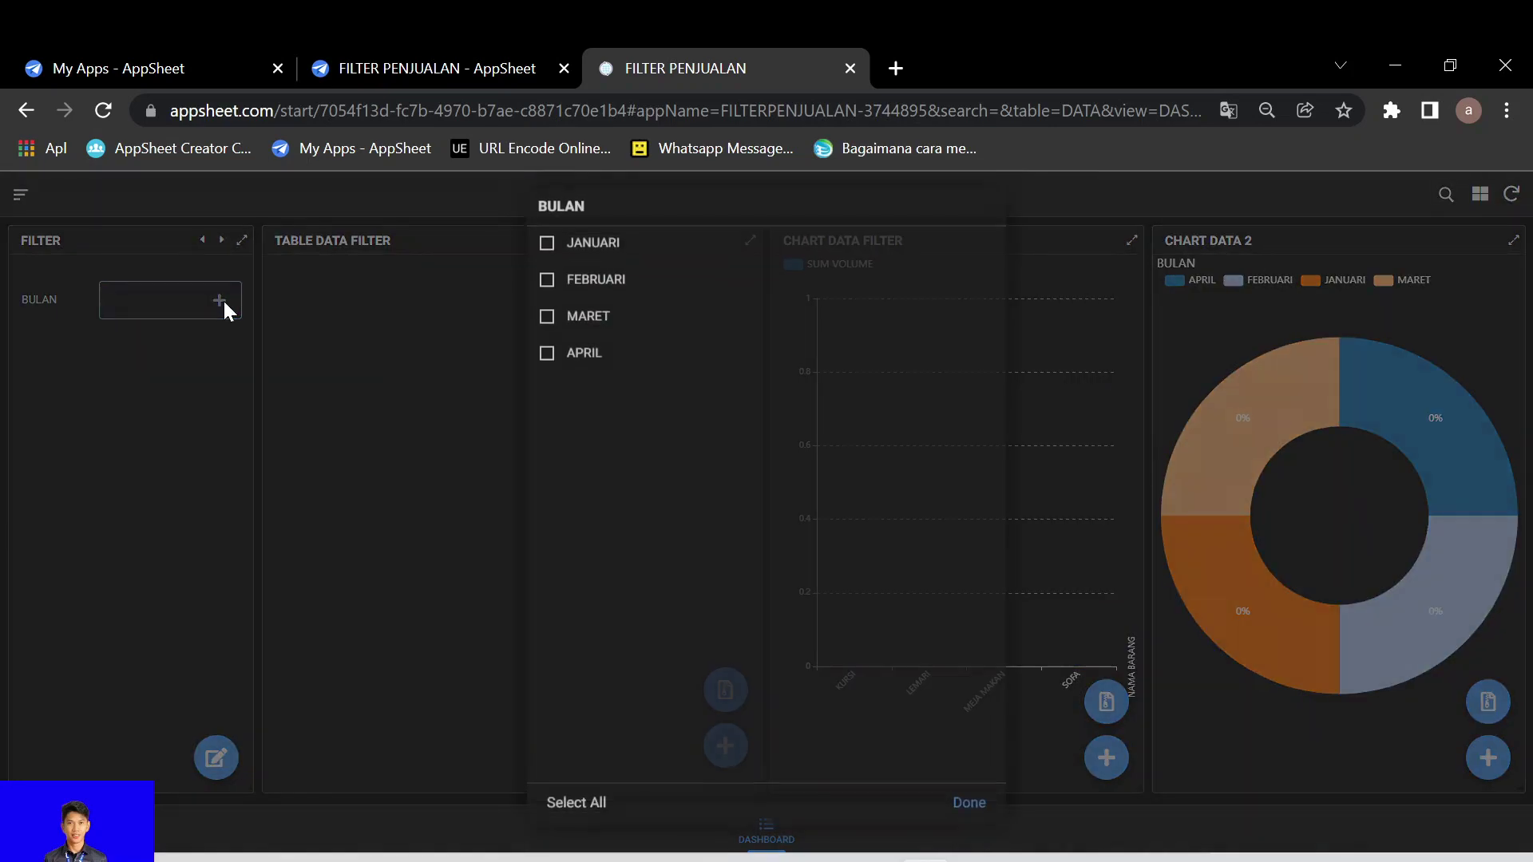
pyautogui.click(541, 252)
pyautogui.click(975, 816)
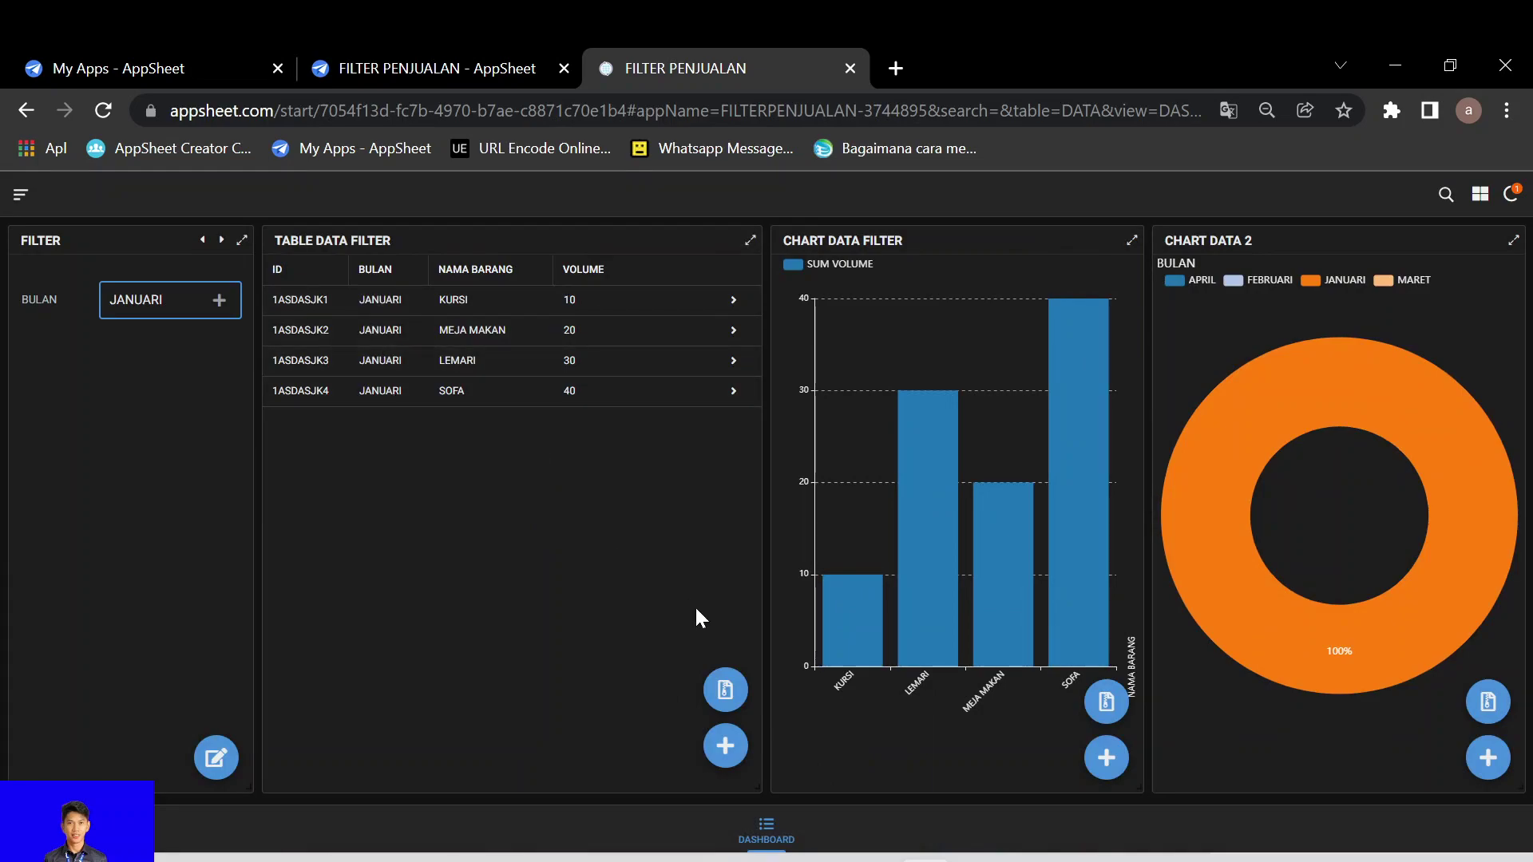
pyautogui.moveTo(928, 589)
# Add FEBRUARI to the dashboard's BULAN filter and inspect the values in both charts.
pyautogui.click(219, 300)
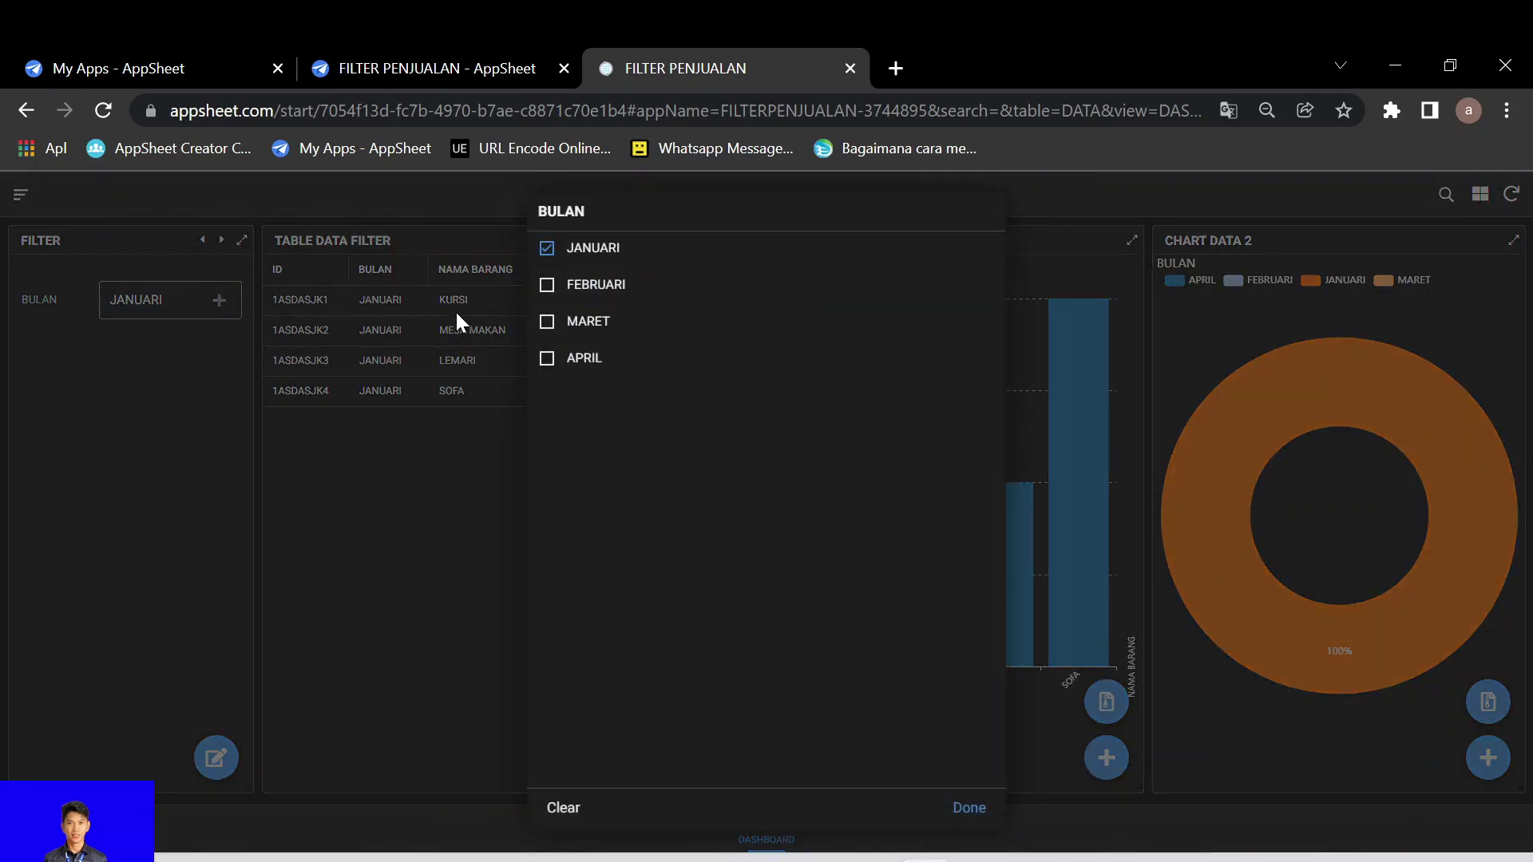
pyautogui.click(546, 286)
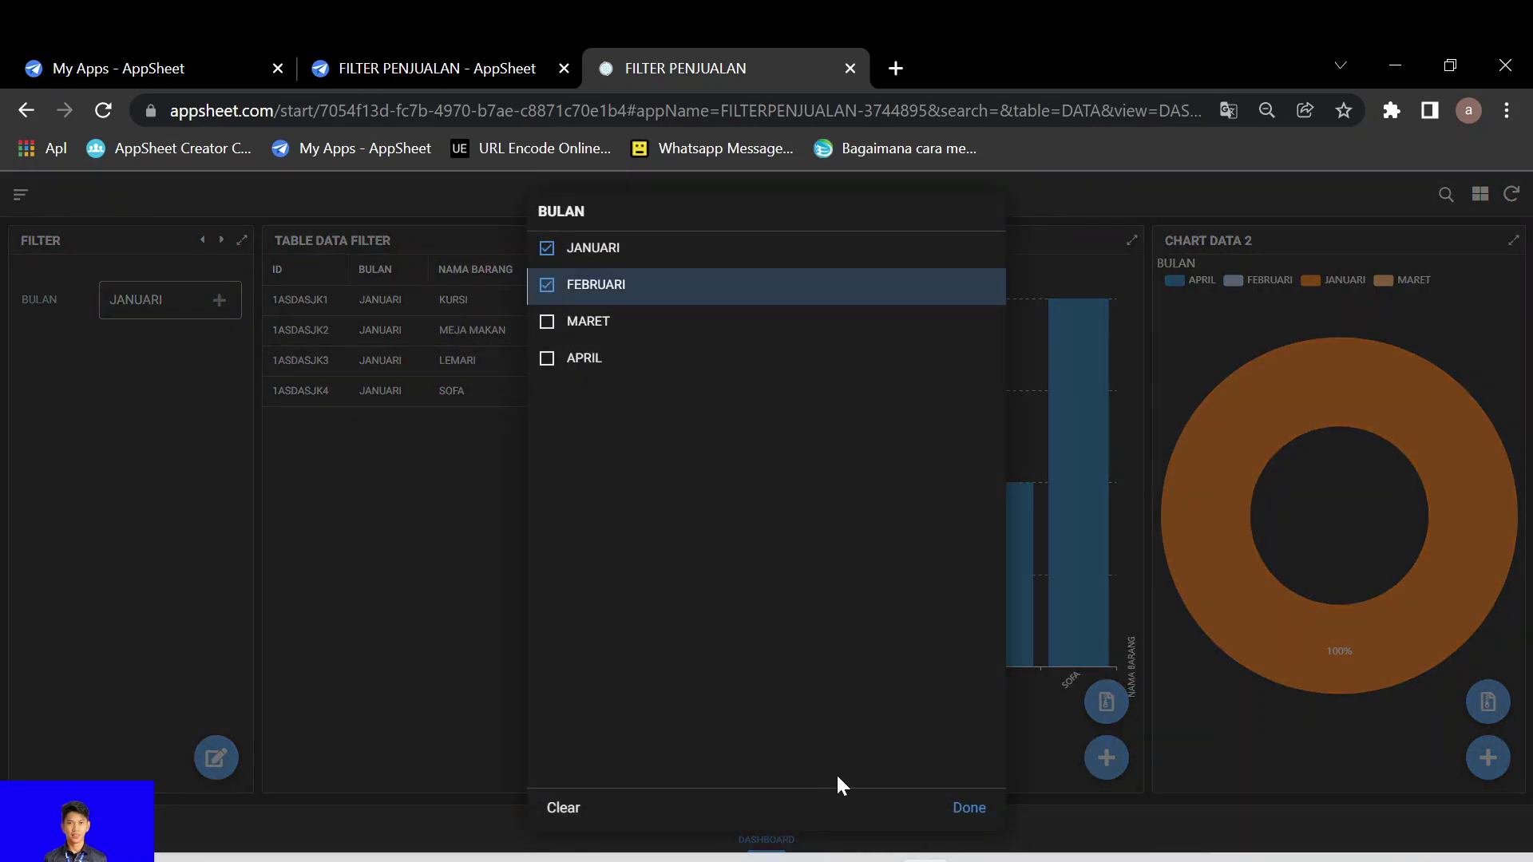
pyautogui.click(966, 808)
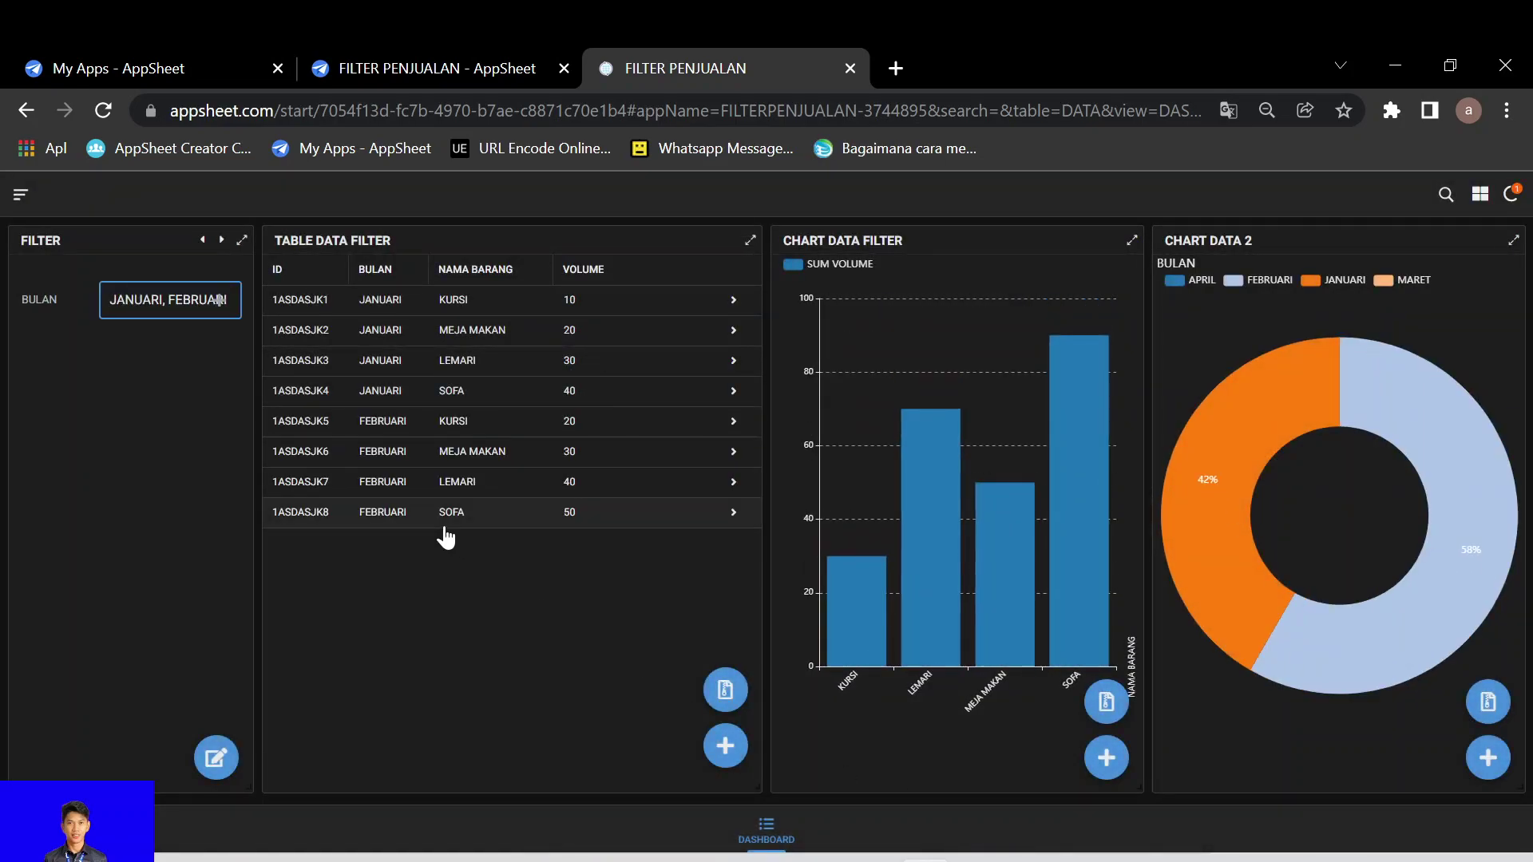
pyautogui.moveTo(864, 550)
pyautogui.moveTo(1030, 550)
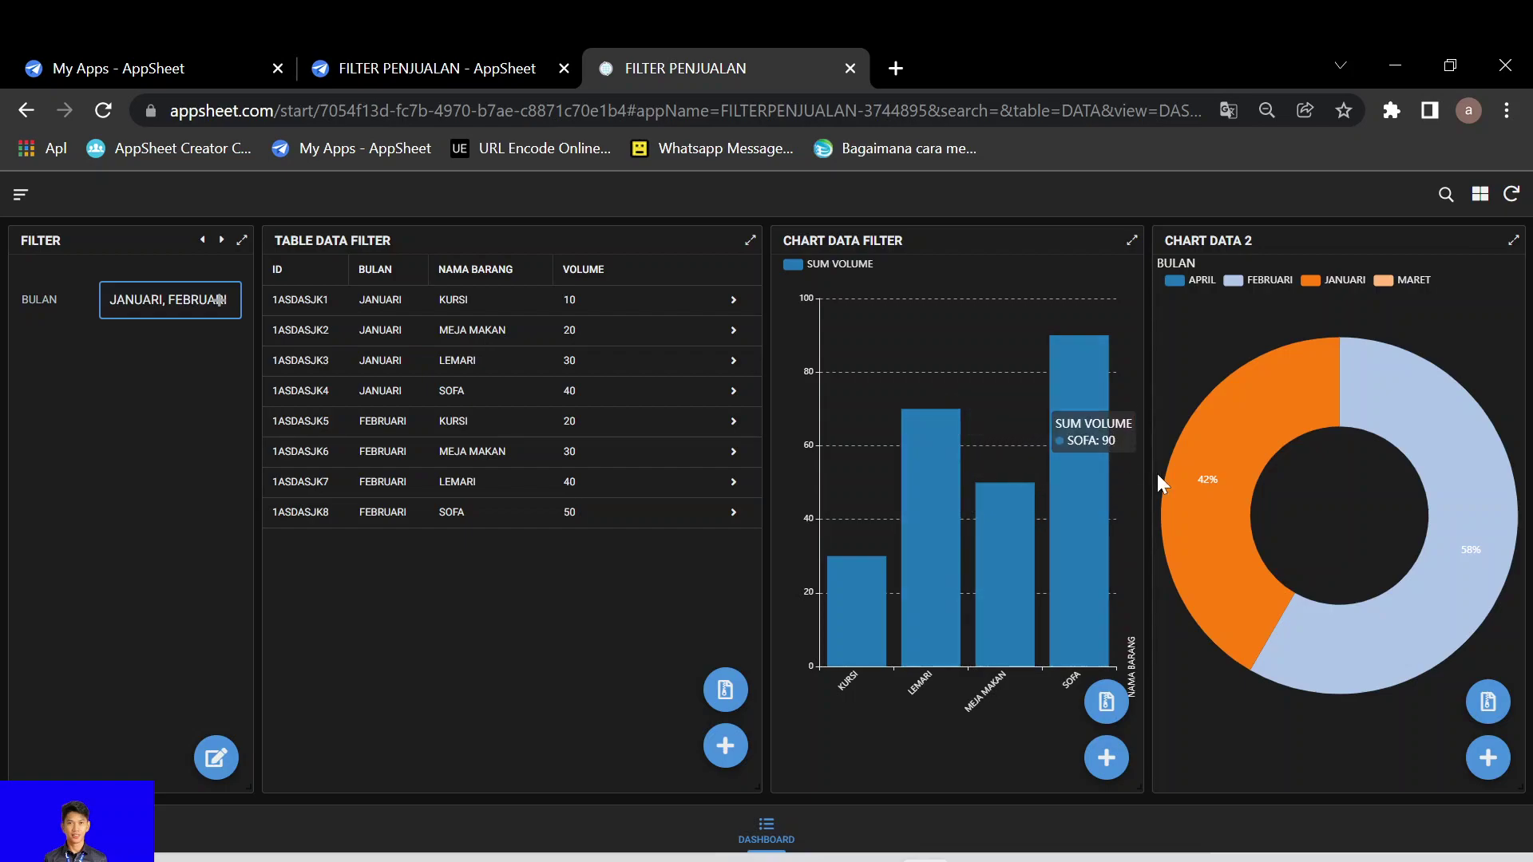
pyautogui.moveTo(1270, 621)
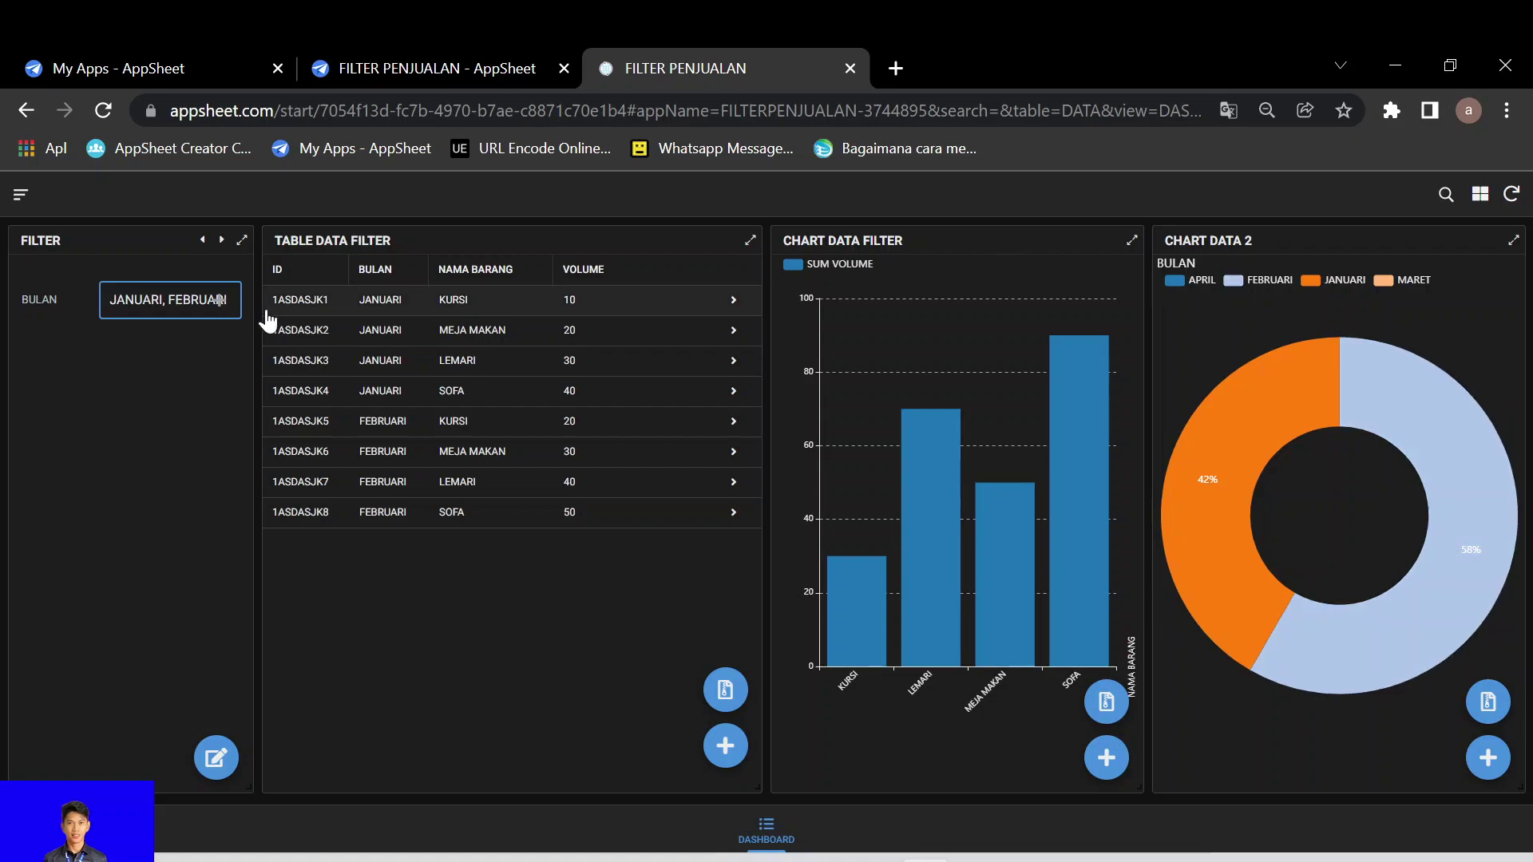
# Add MARET to the months selected in the dashboard's BULAN filter.
pyautogui.click(224, 309)
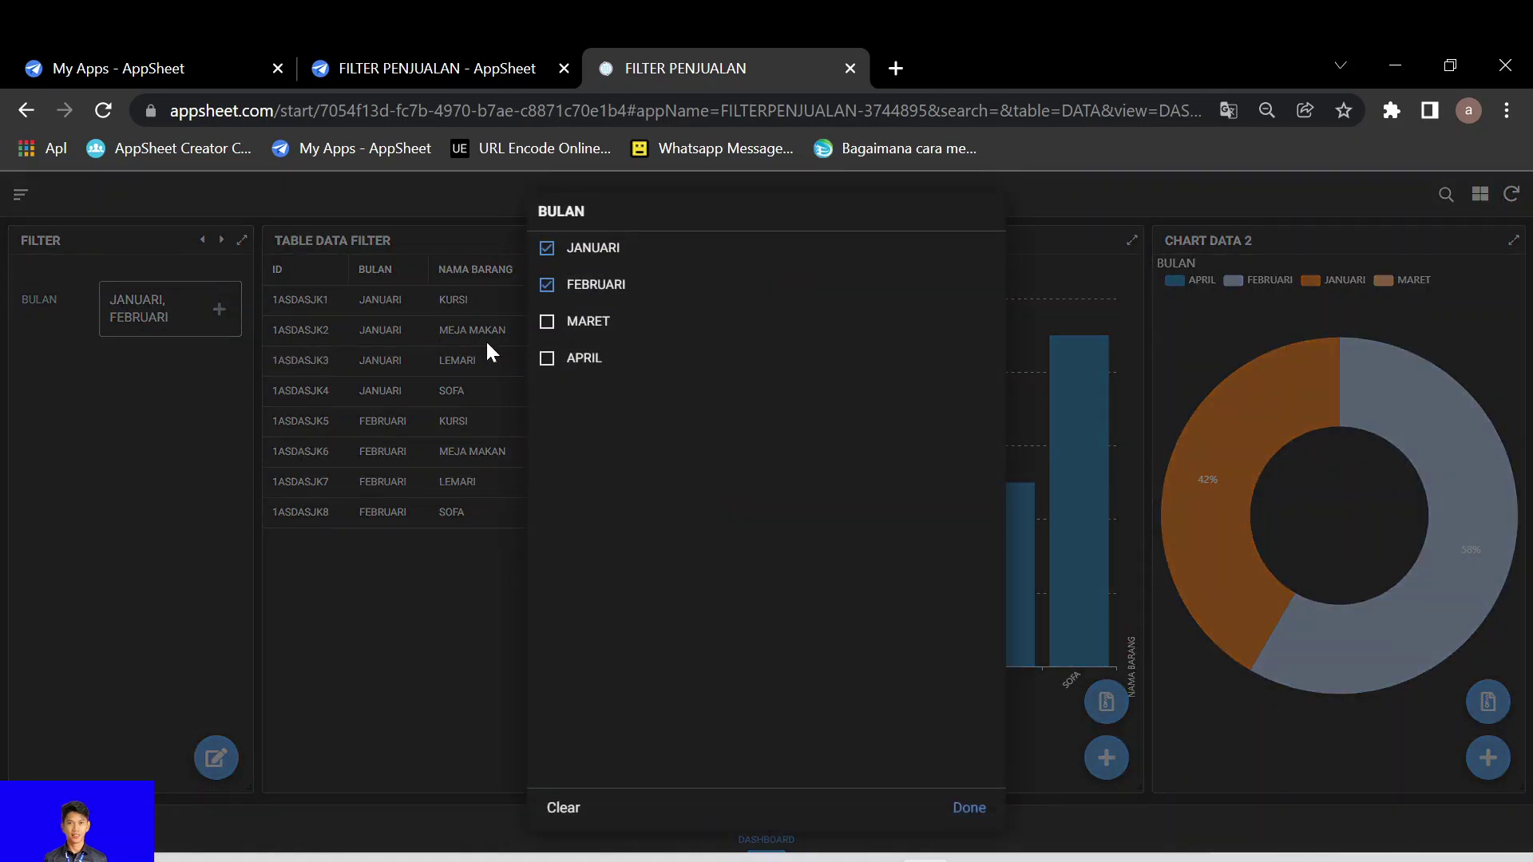
pyautogui.click(558, 327)
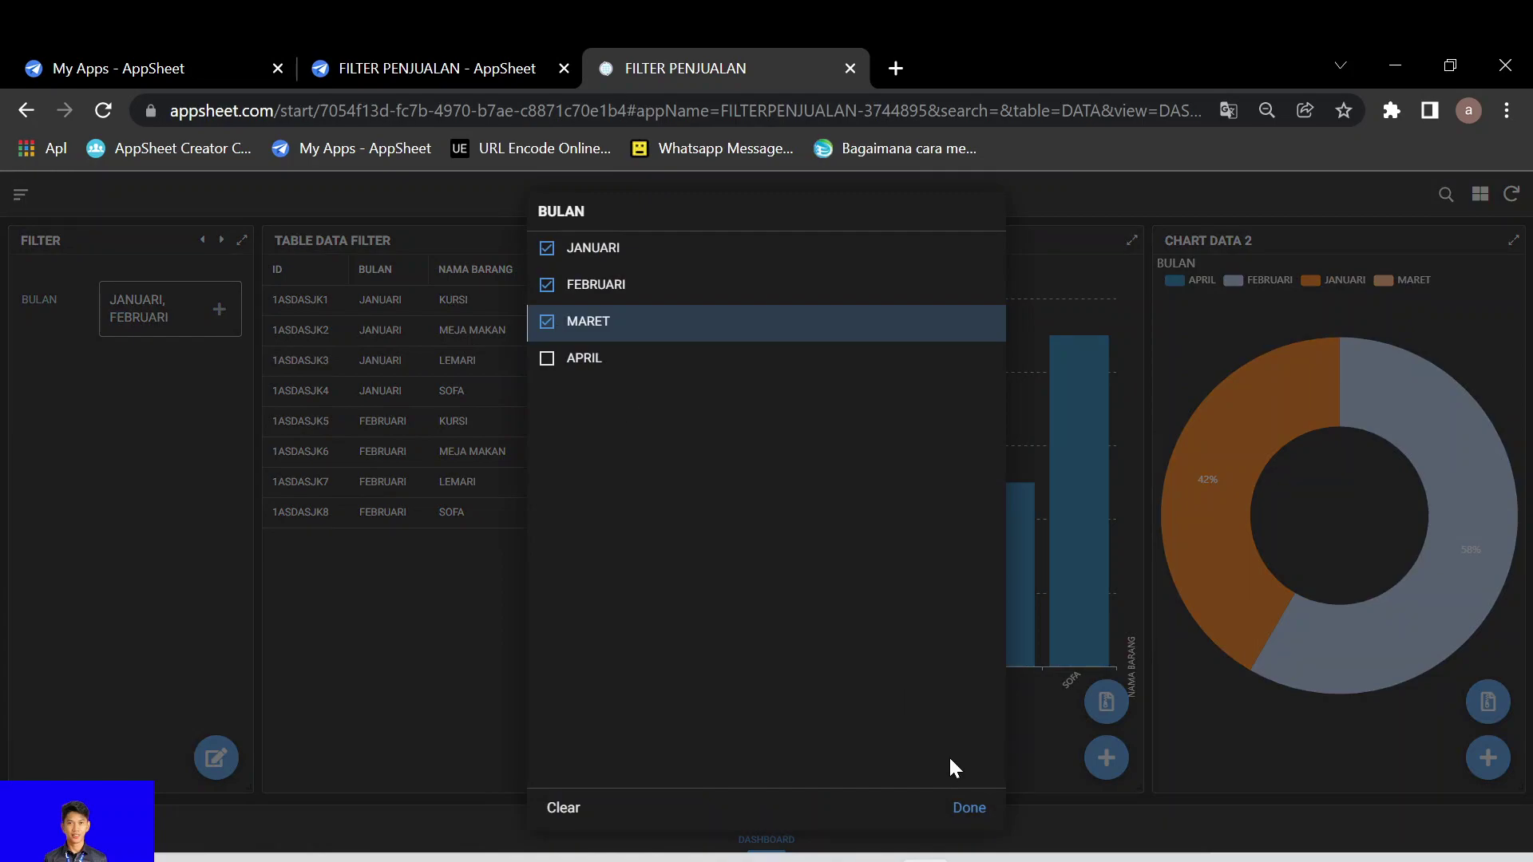
pyautogui.click(963, 808)
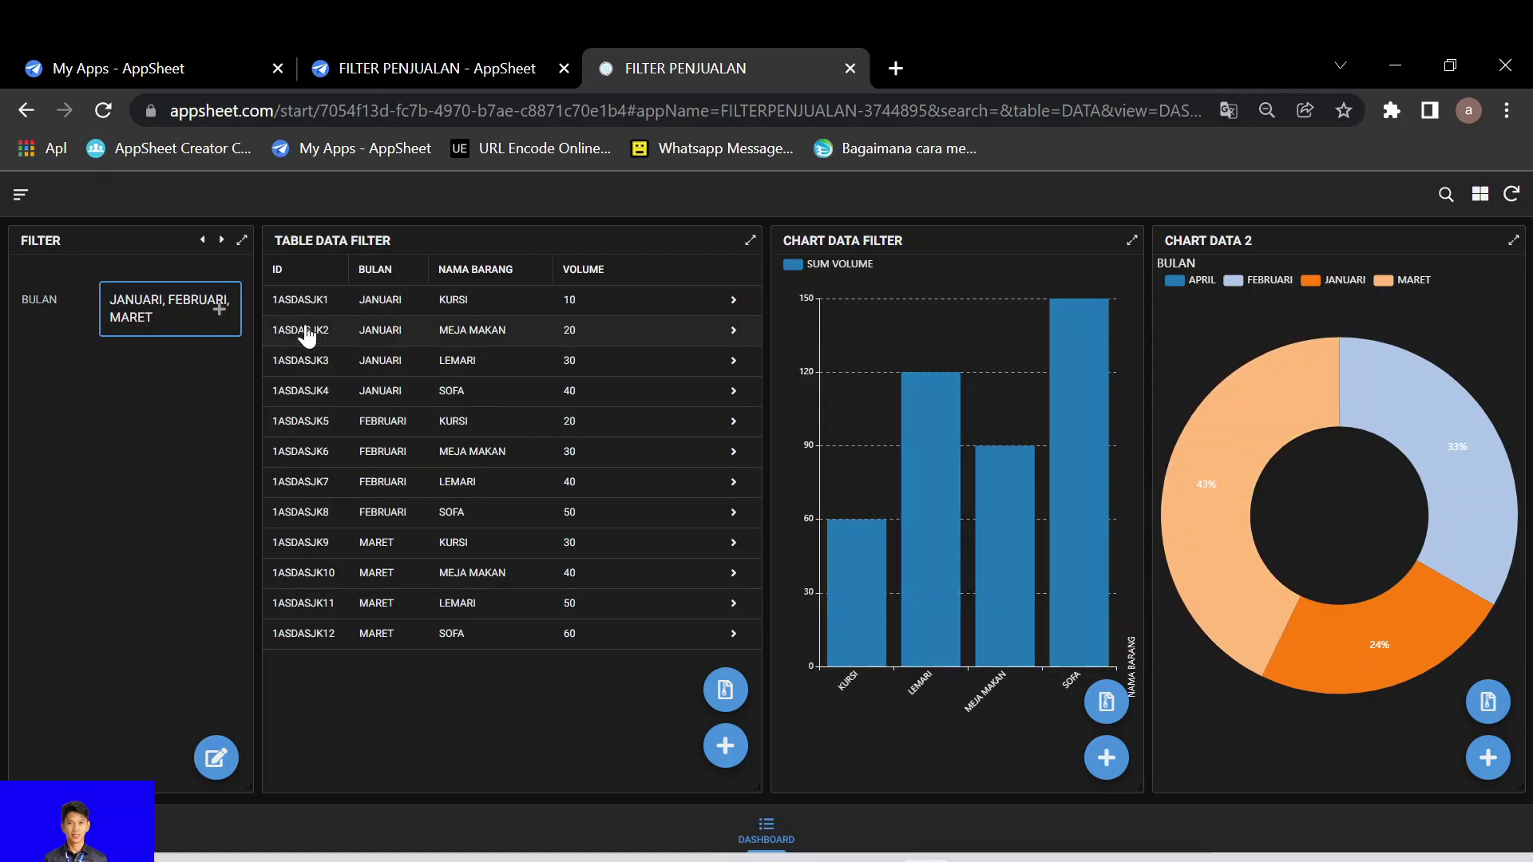
# Remove FEBRUARI from the dashboard's BULAN filter and inspect the donut chart's month segments.
pyautogui.click(224, 318)
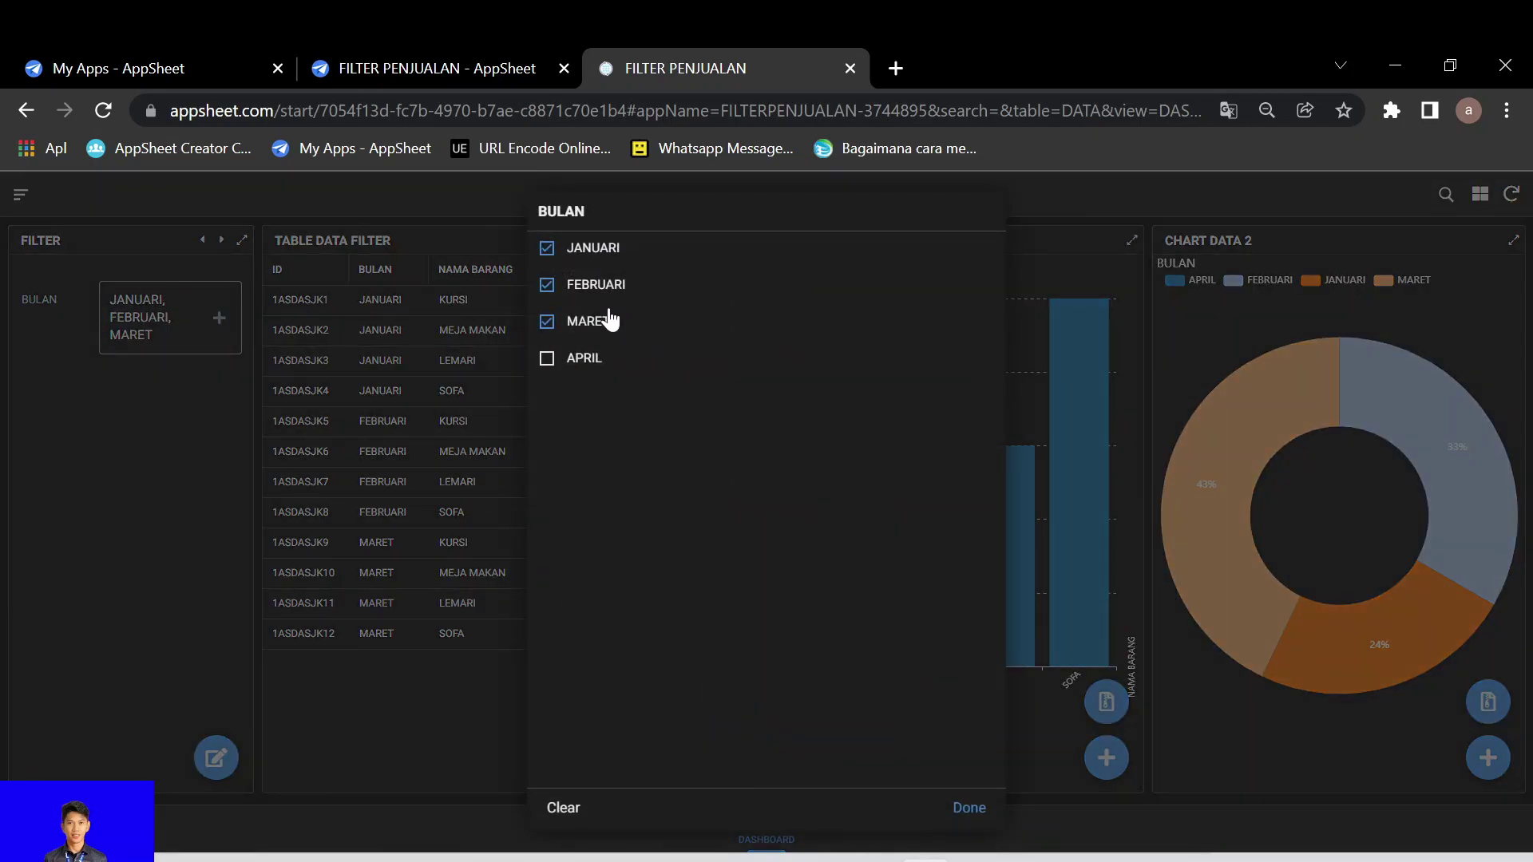
pyautogui.click(556, 288)
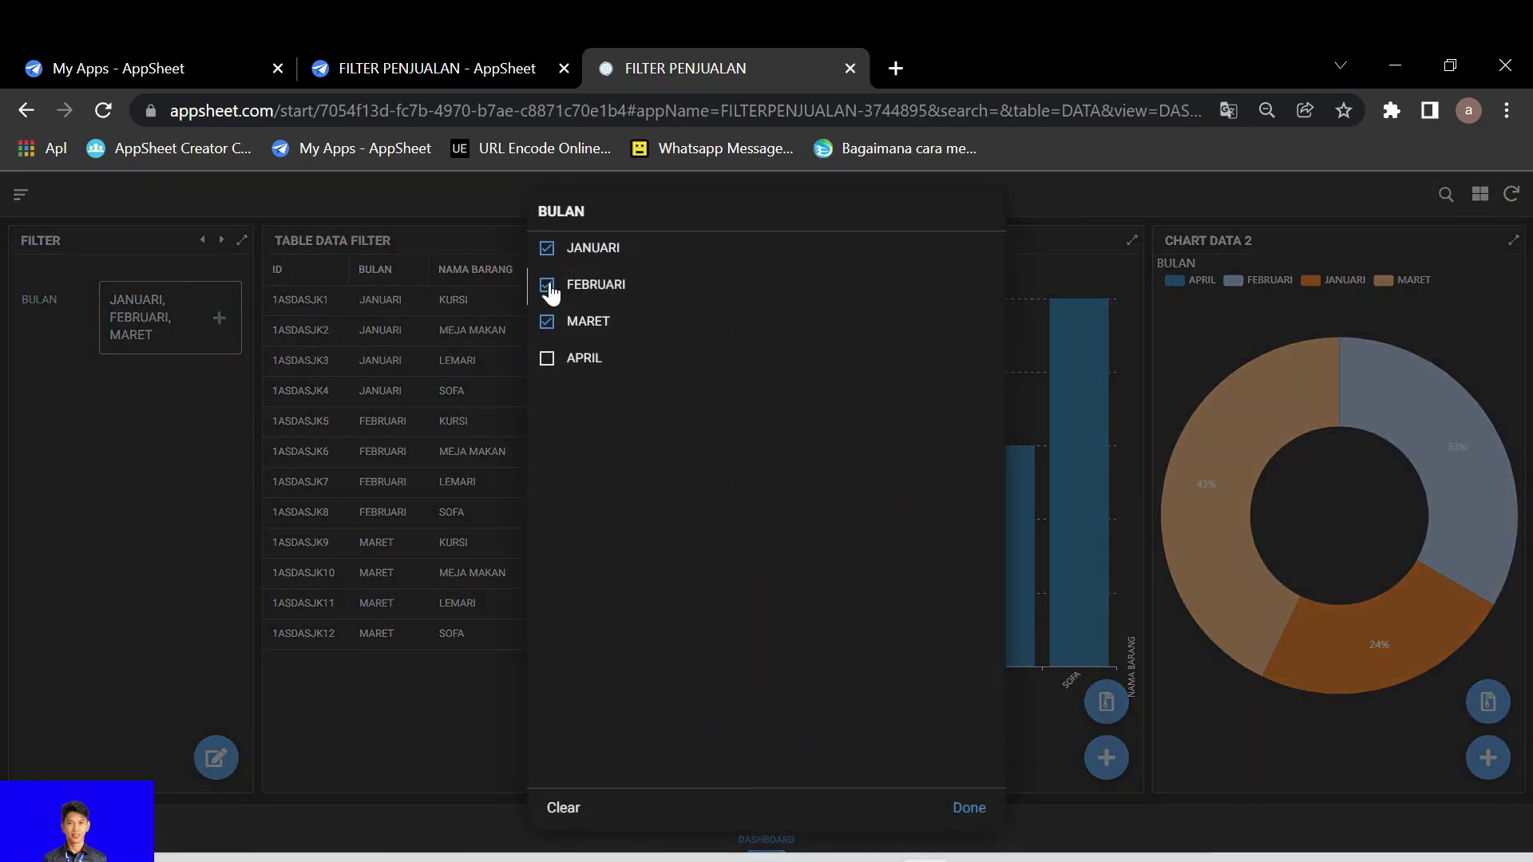
pyautogui.click(968, 808)
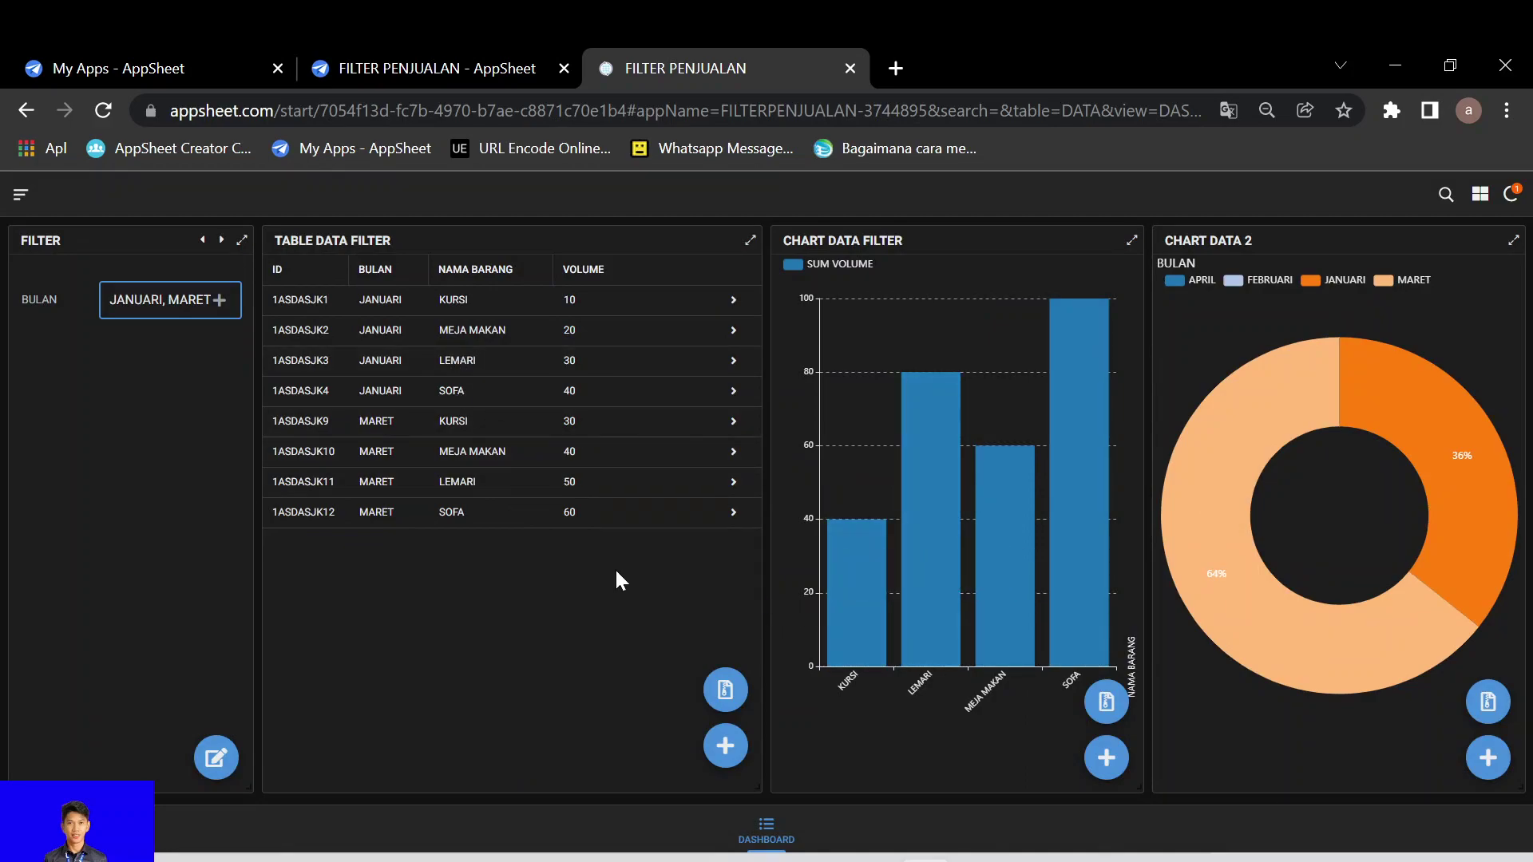
pyautogui.moveTo(1403, 410)
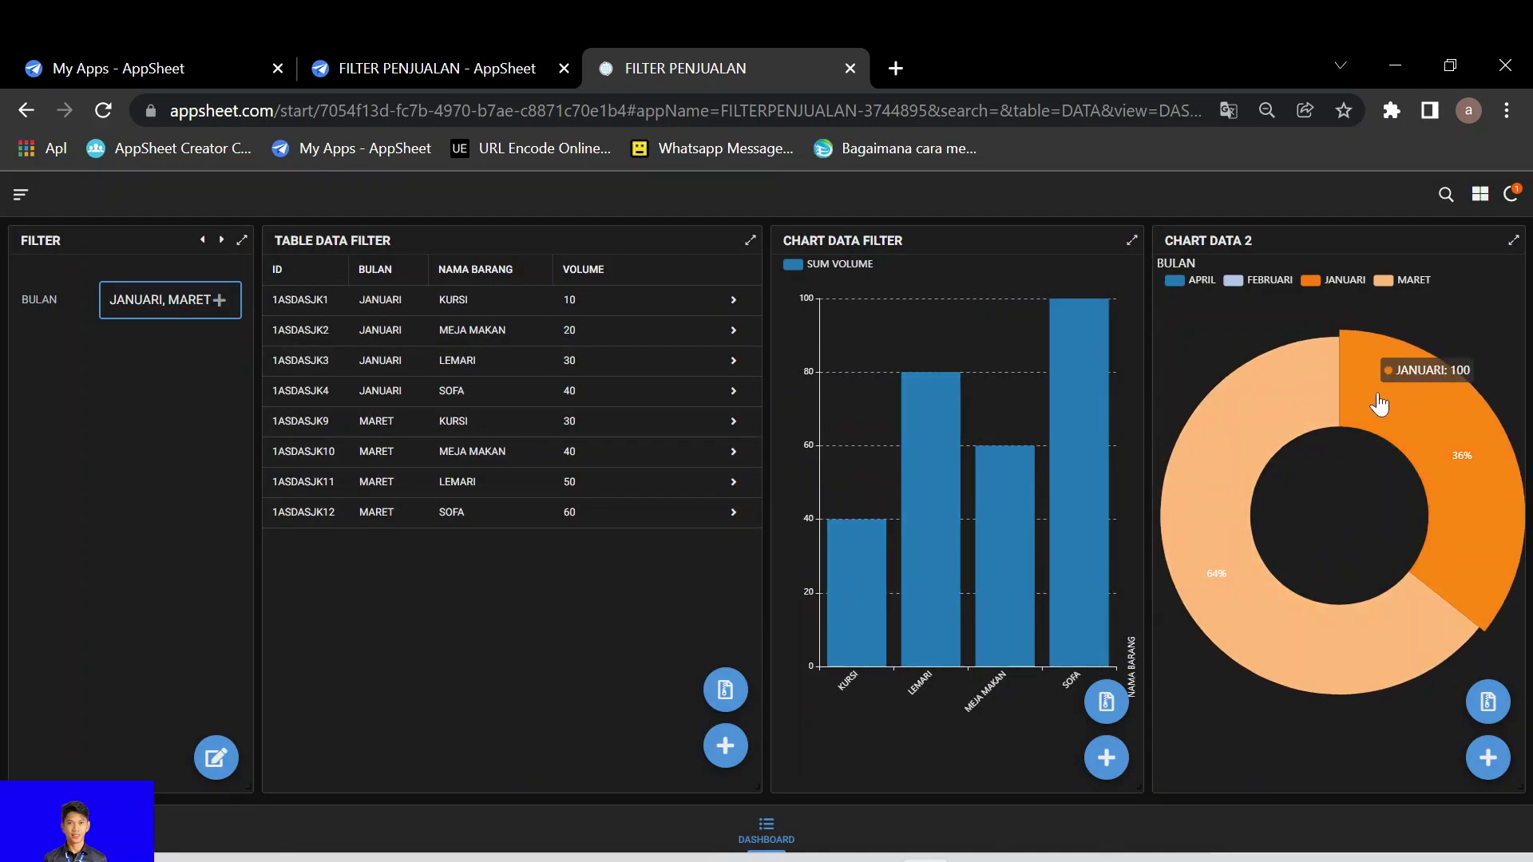
pyautogui.moveTo(1214, 527)
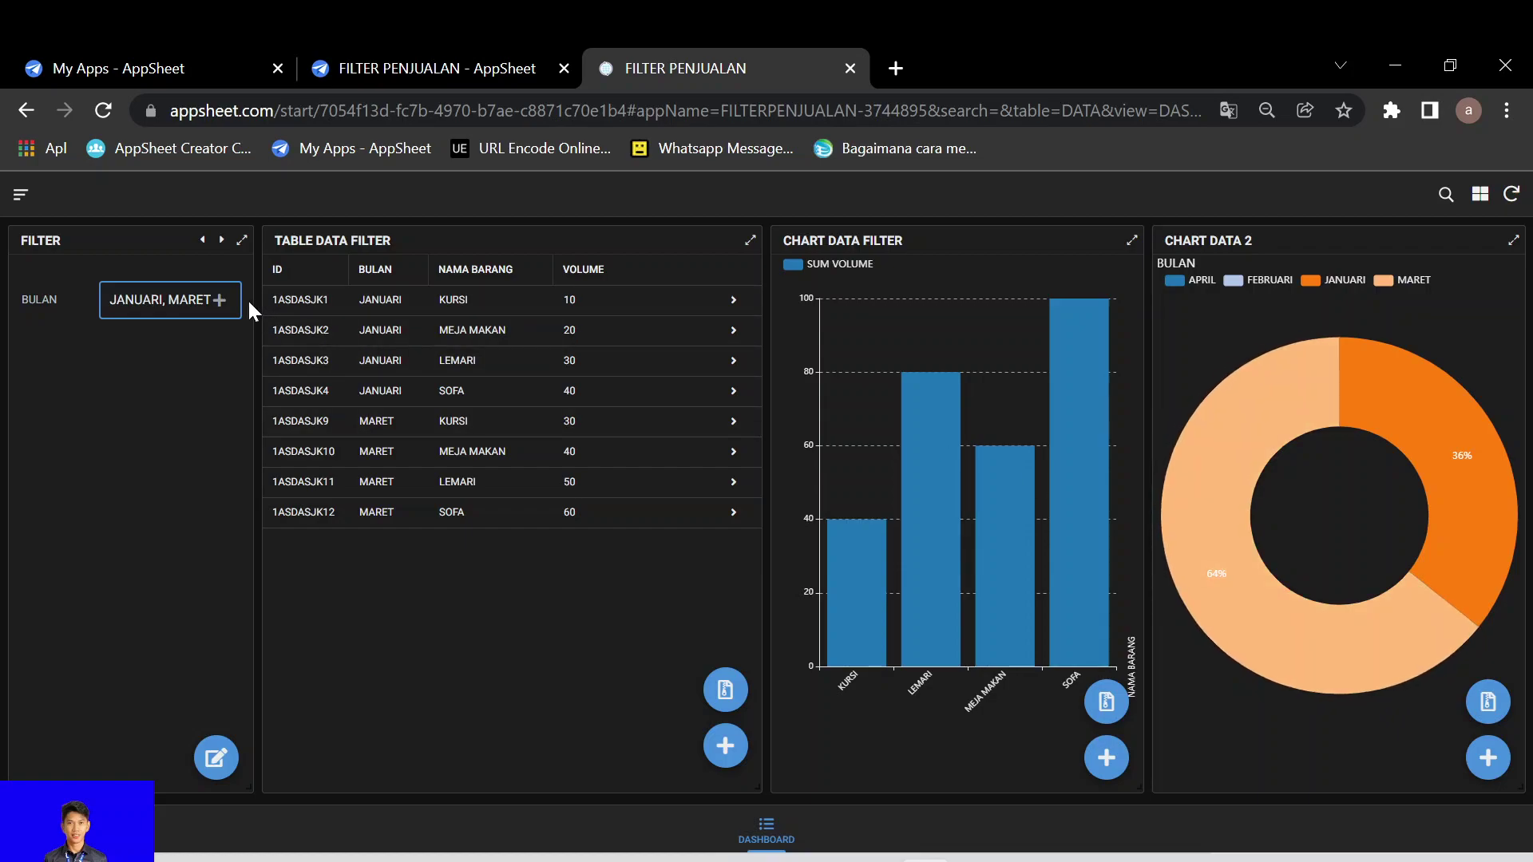
# Replace MARET with APRIL in the dashboard's BULAN filter.
pyautogui.click(226, 310)
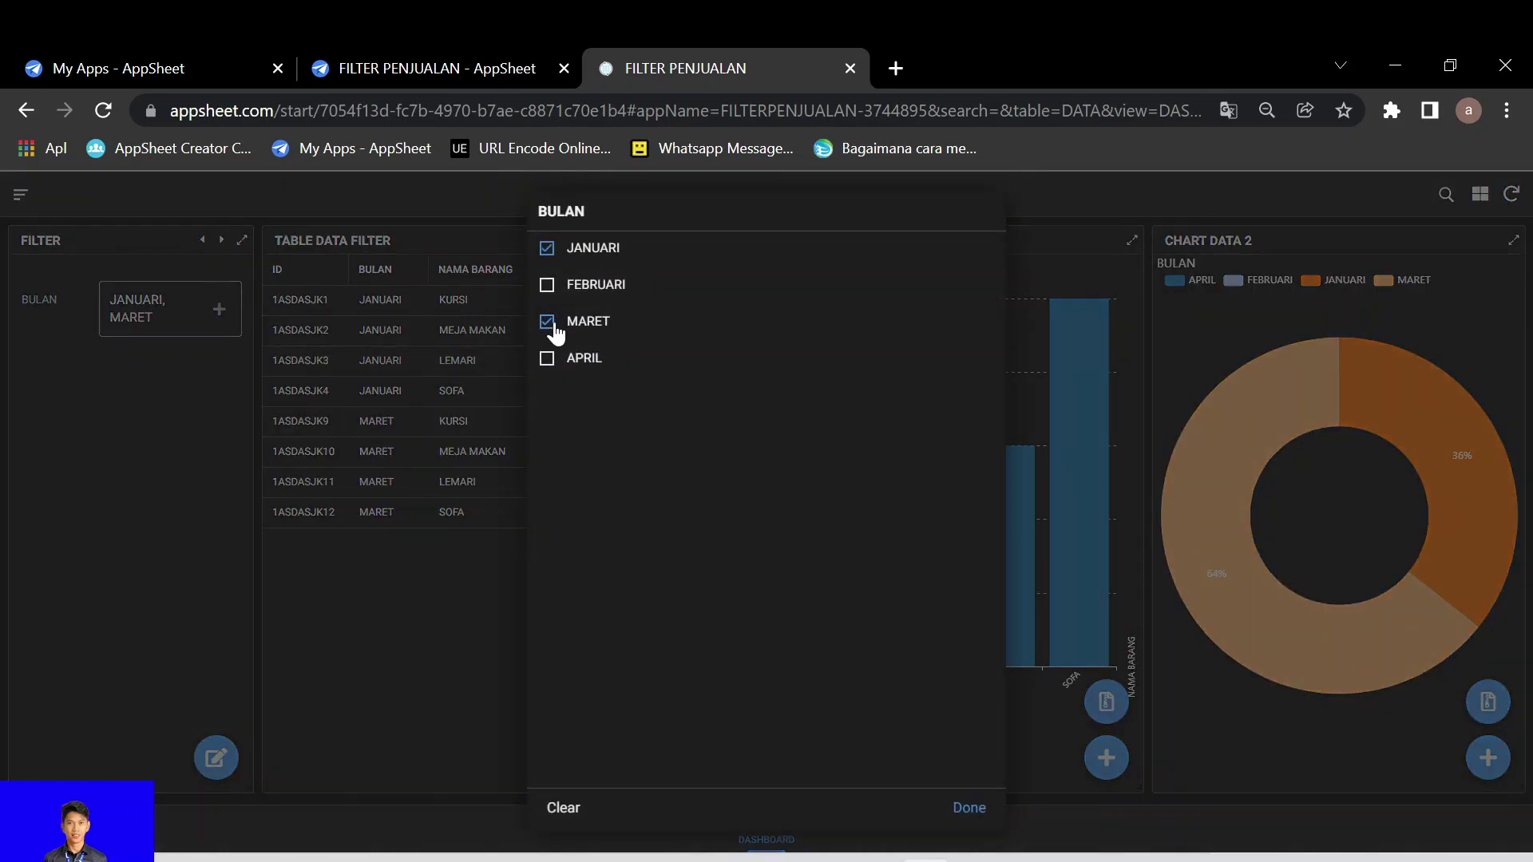
pyautogui.click(549, 323)
pyautogui.click(553, 366)
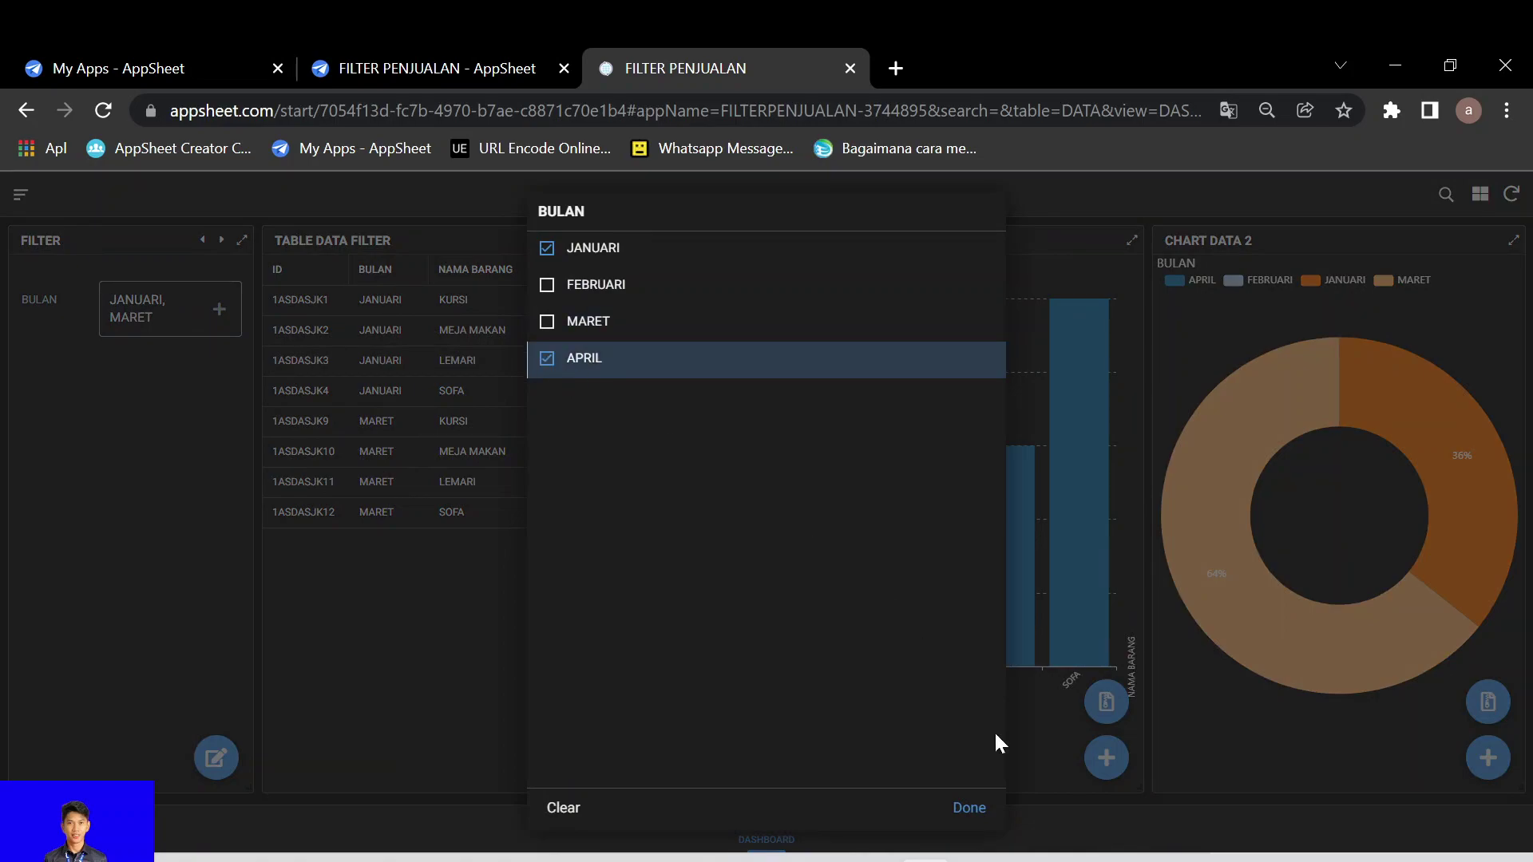
pyautogui.click(968, 808)
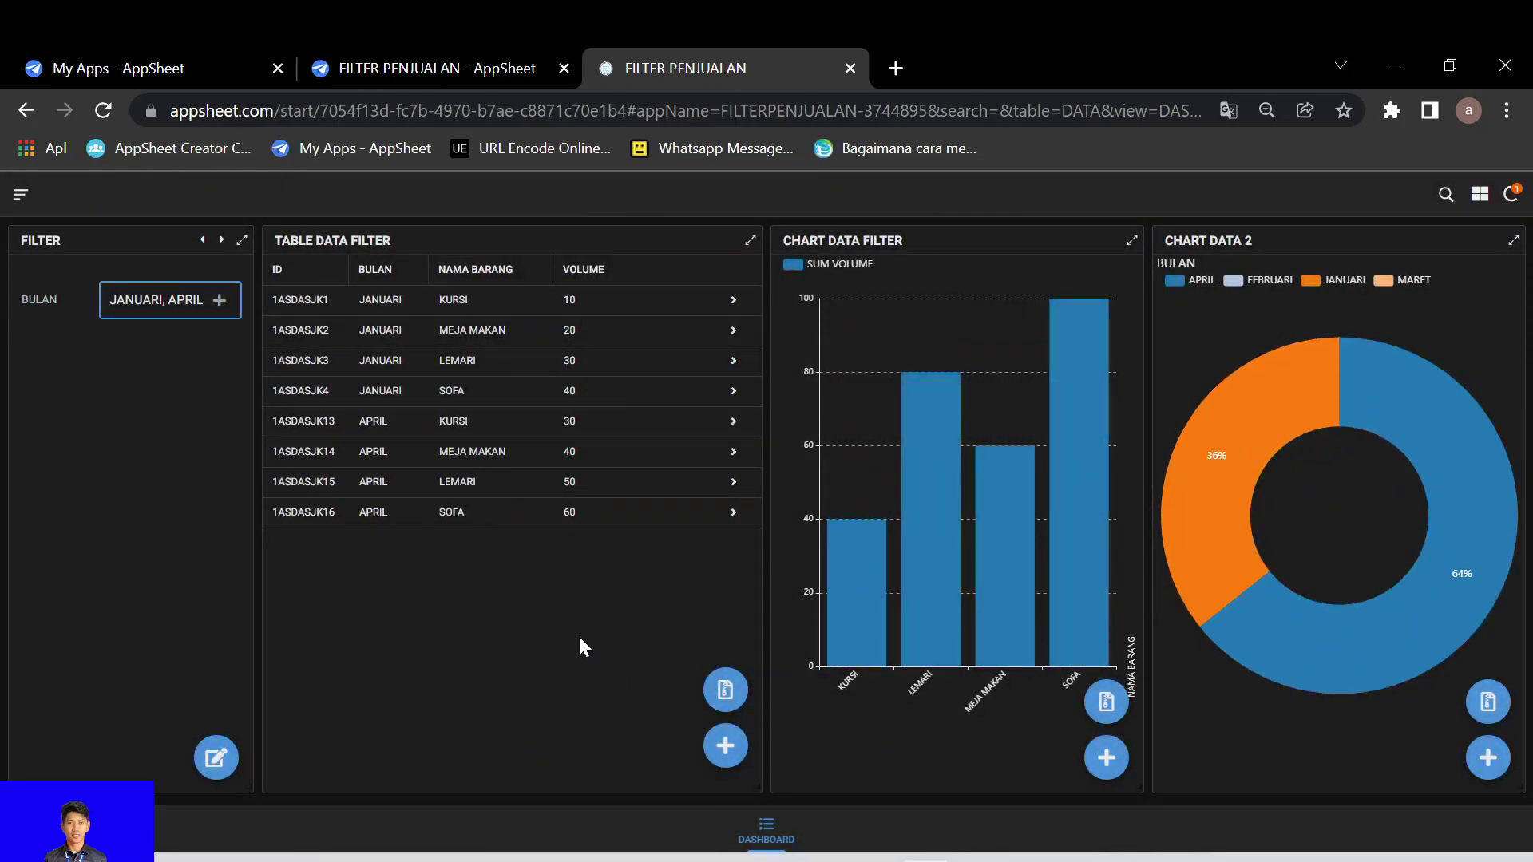
# Clear every month from the dashboard's BULAN filter.
pyautogui.click(220, 301)
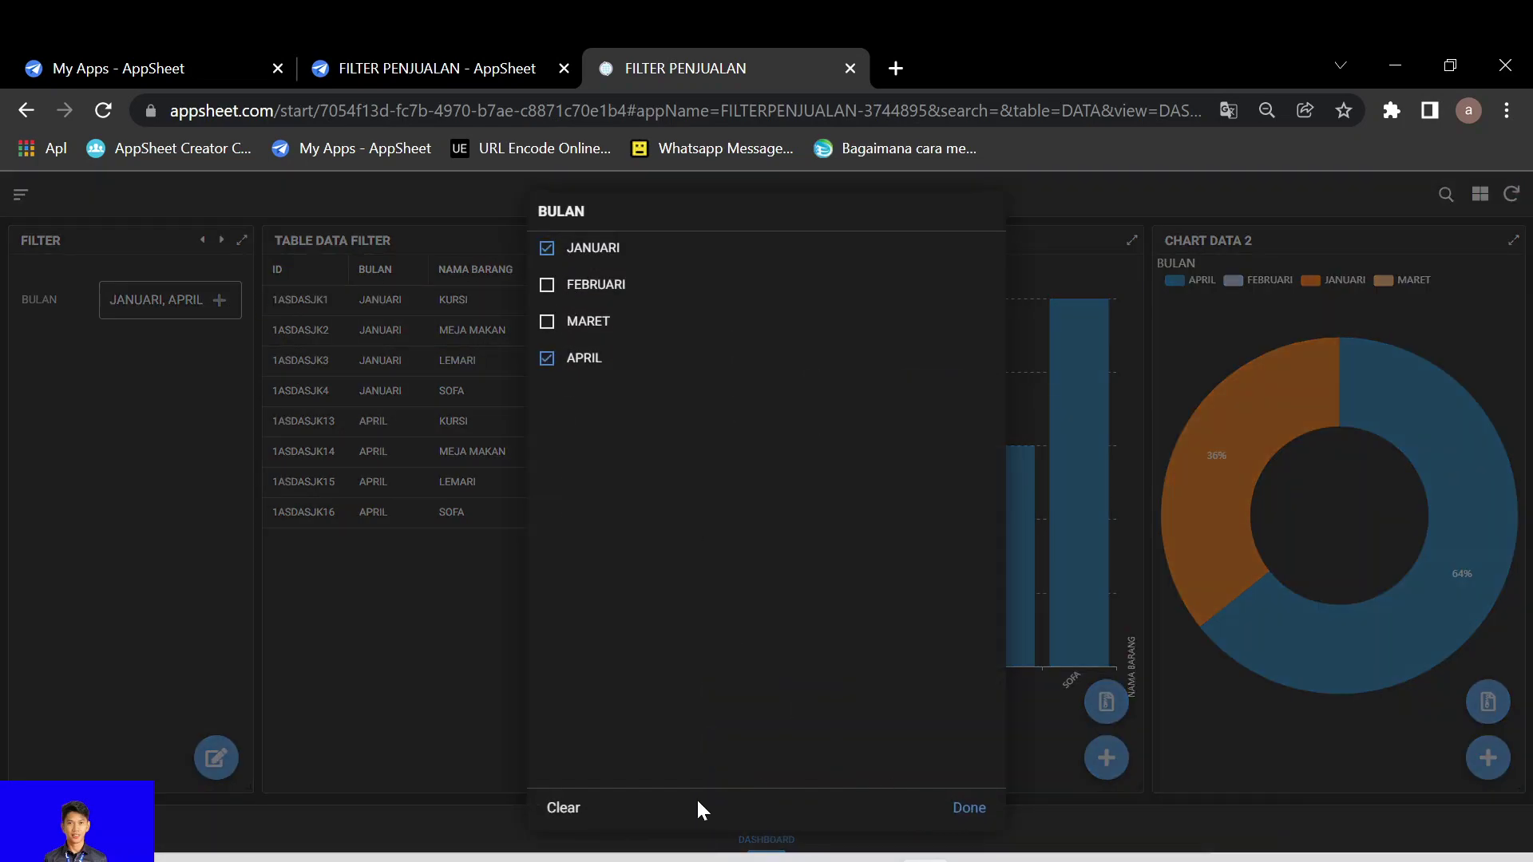
pyautogui.click(564, 808)
pyautogui.click(399, 599)
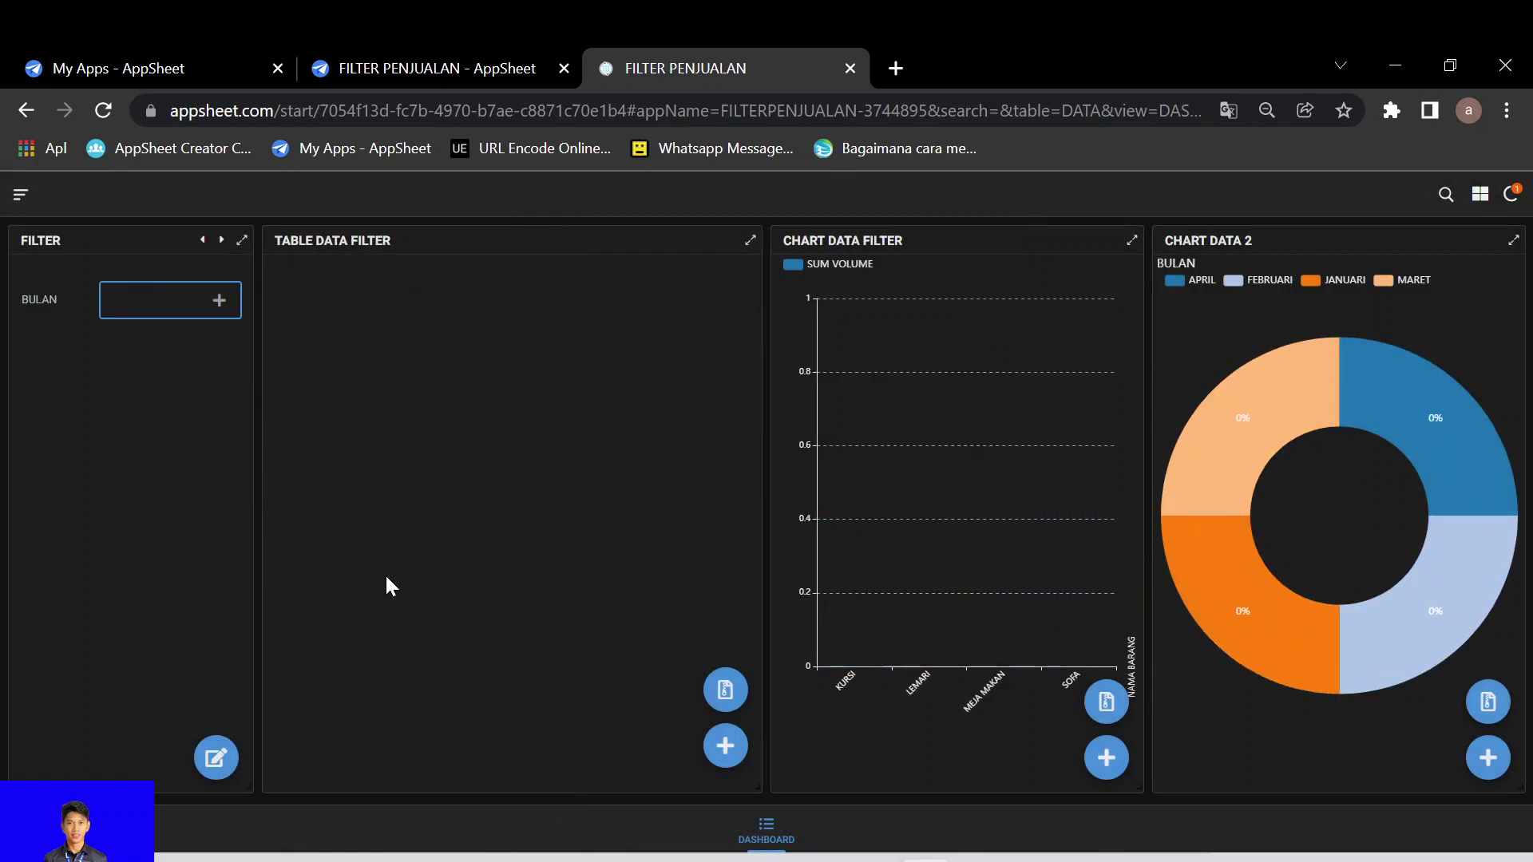
# Select all months in the dashboard's BULAN filter.
pyautogui.click(219, 301)
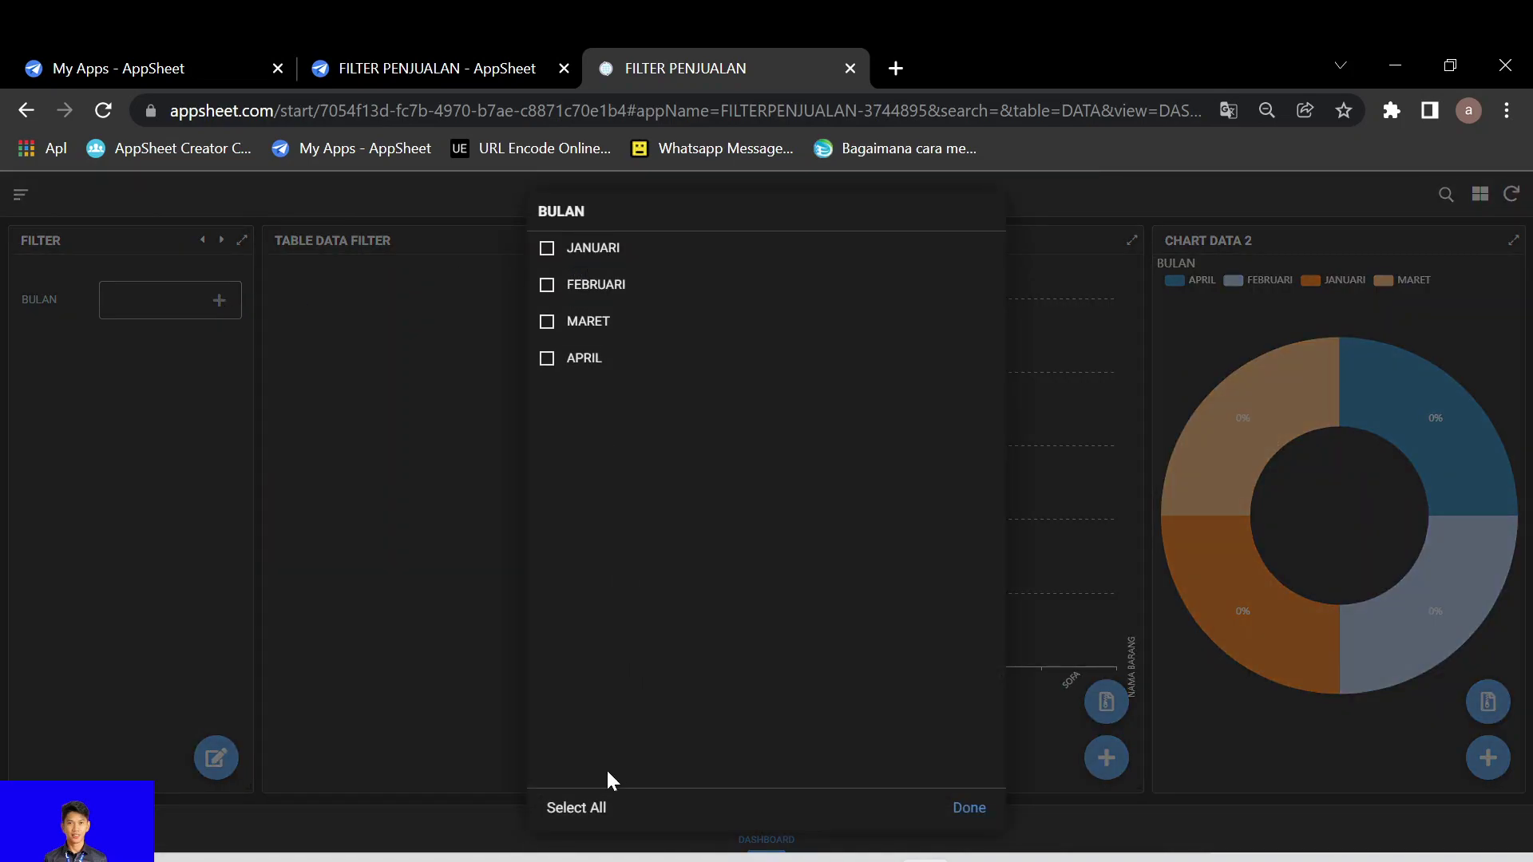
pyautogui.click(576, 808)
pyautogui.click(963, 820)
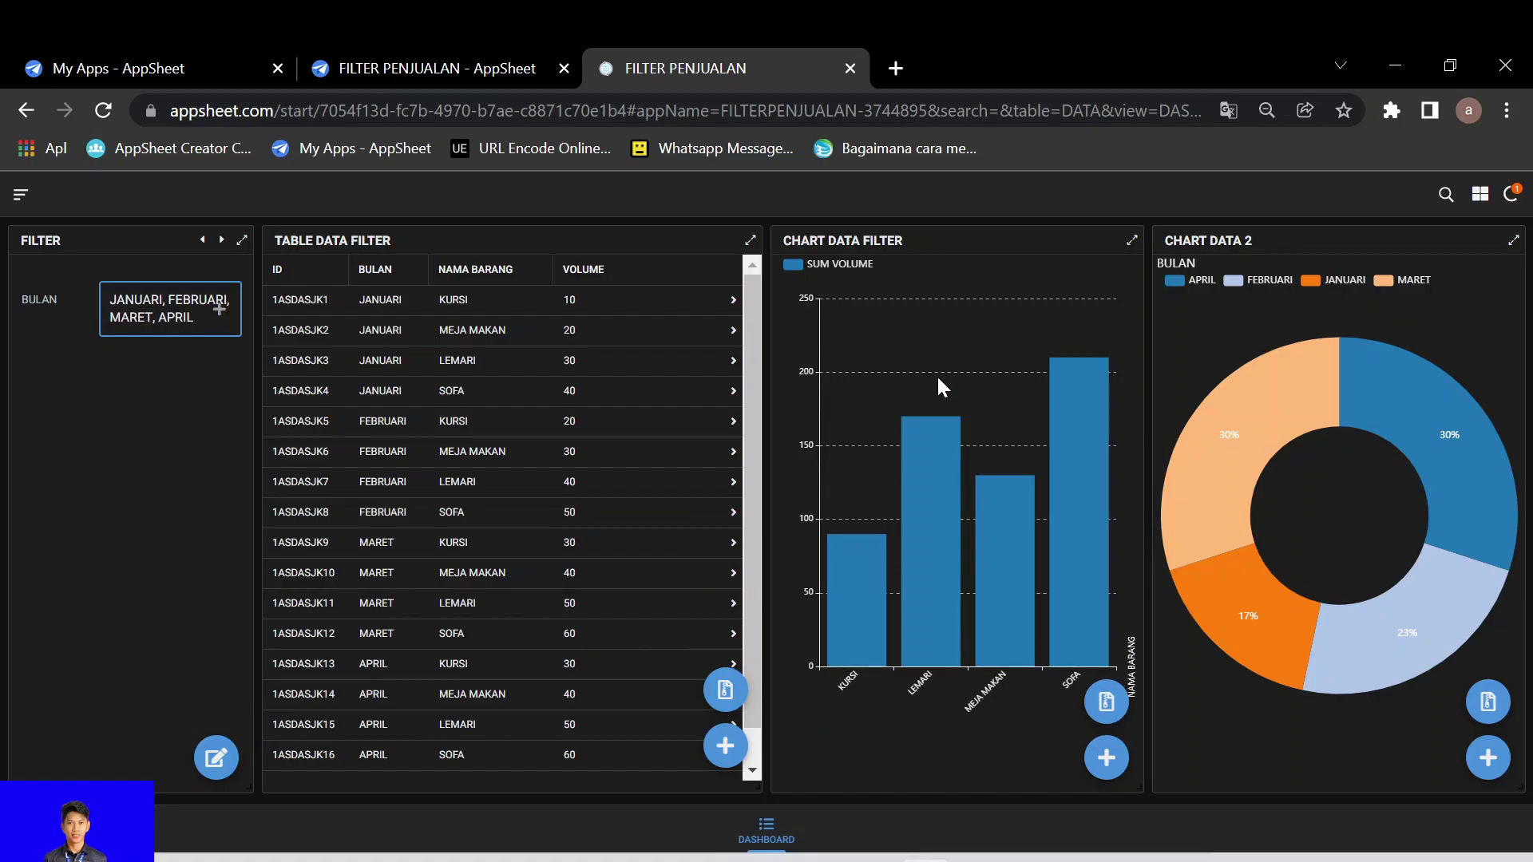
# Examine the search options of the dashboard and of the expanded TABLE DATA FILTER view, and return to the dashboard.
pyautogui.click(1446, 194)
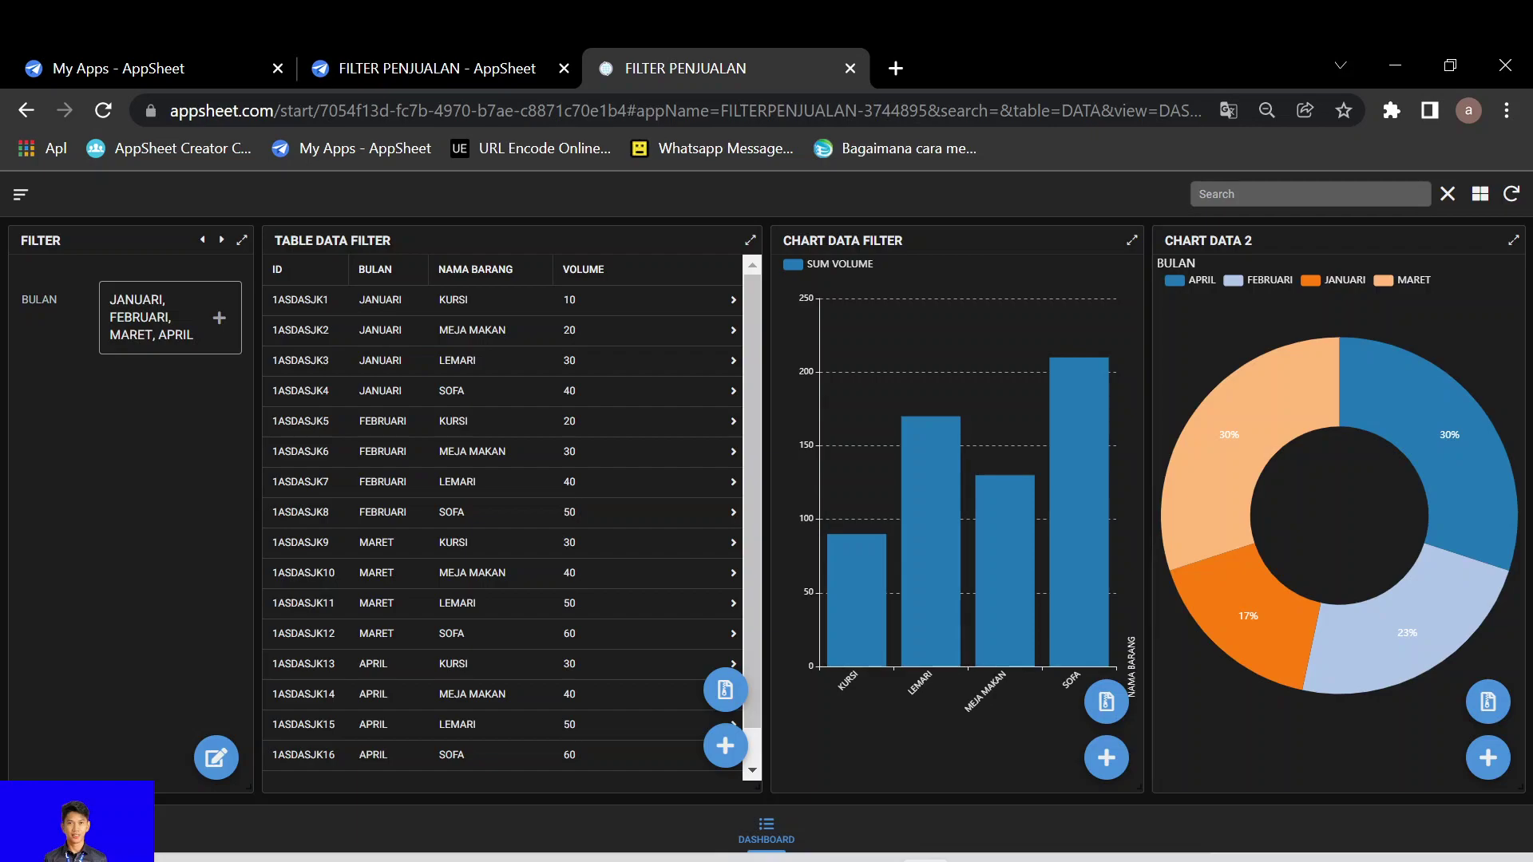
pyautogui.click(1448, 194)
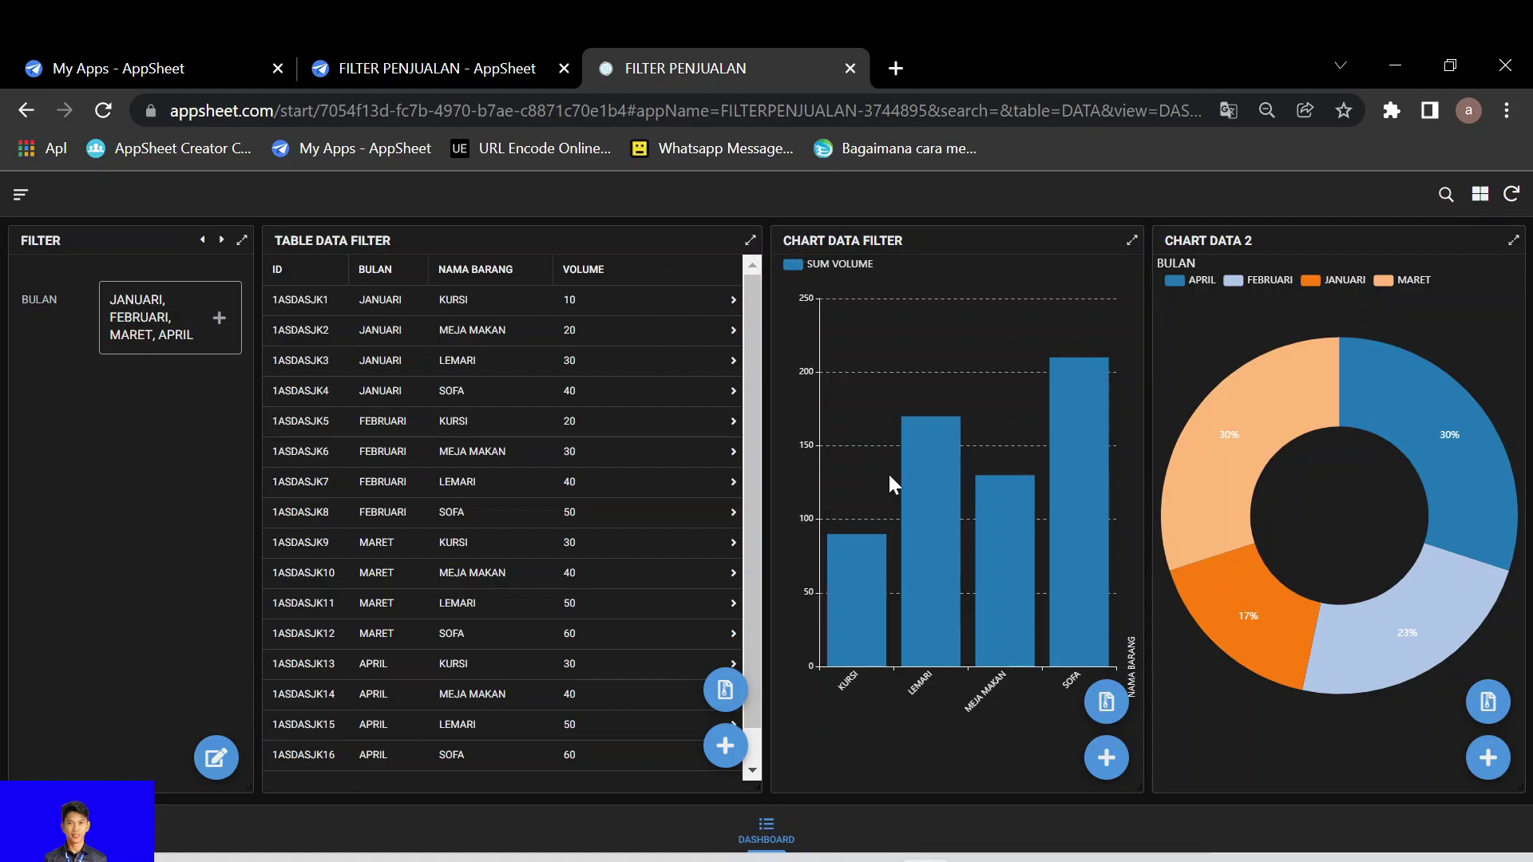
pyautogui.click(750, 243)
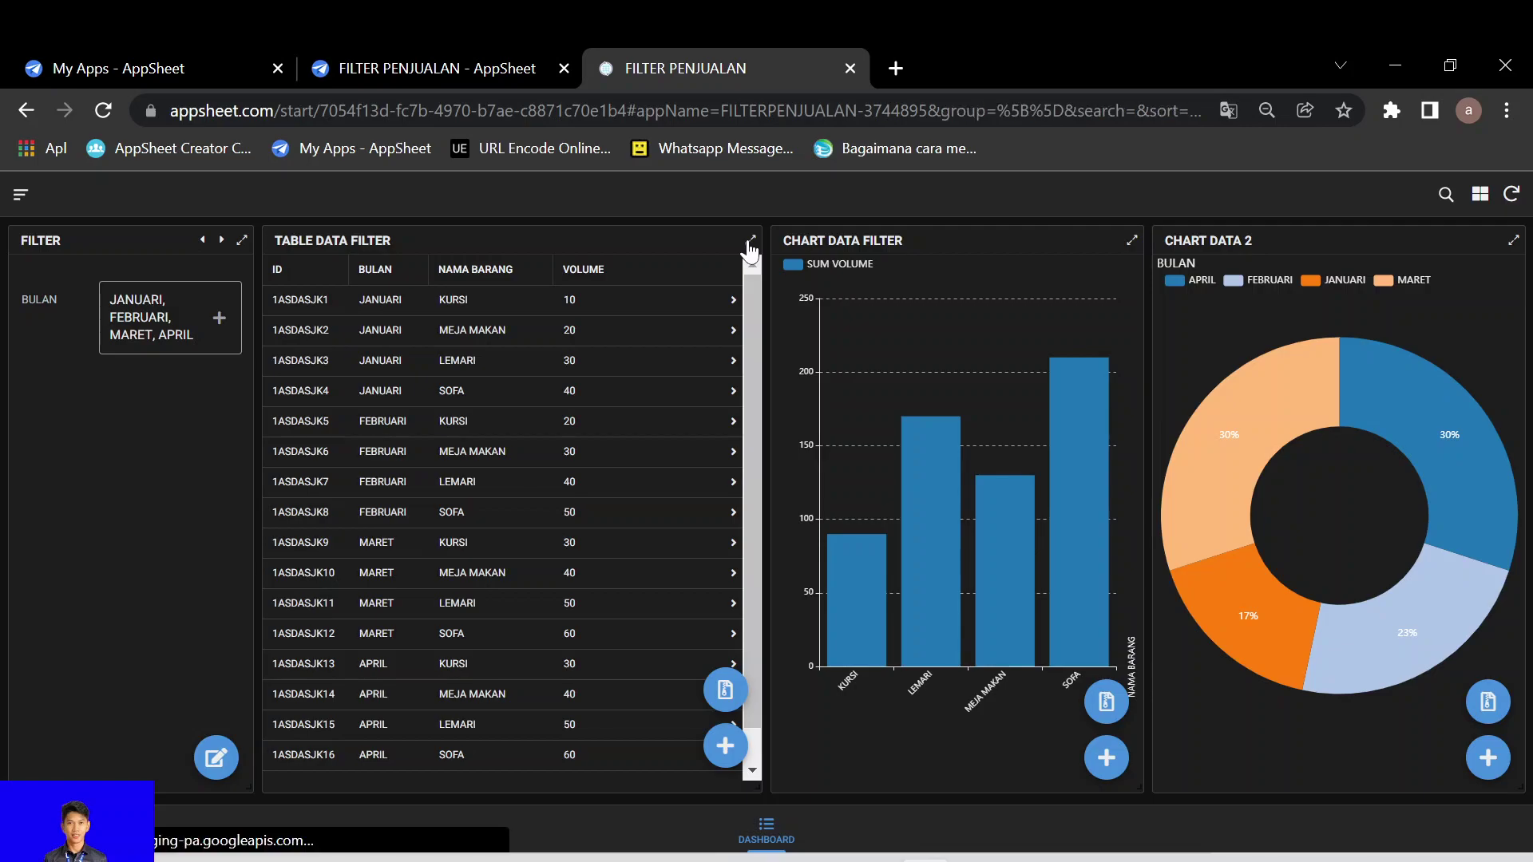
pyautogui.click(1445, 196)
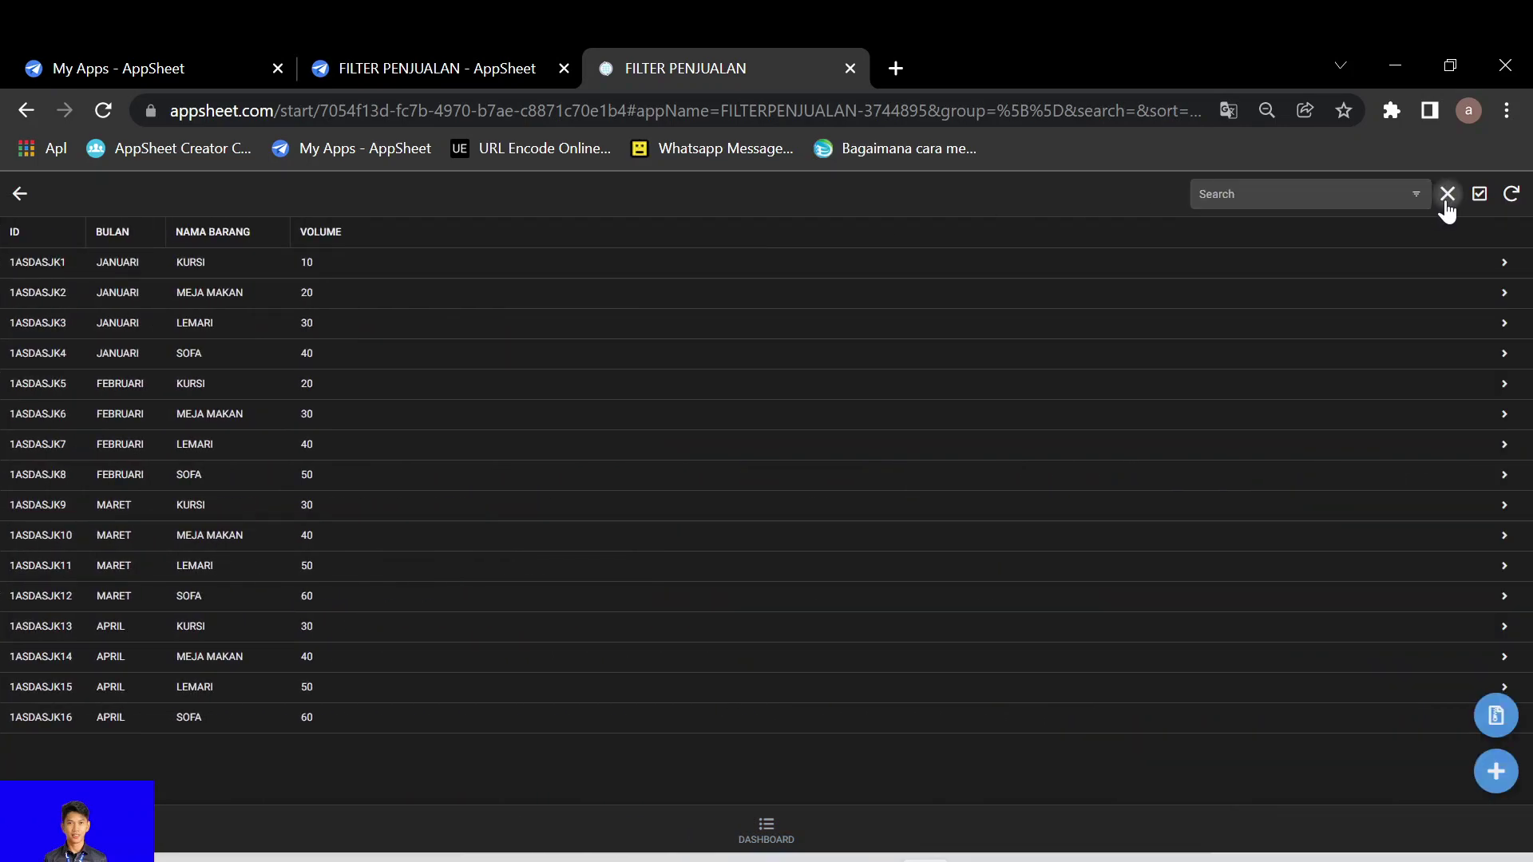
pyautogui.click(1415, 196)
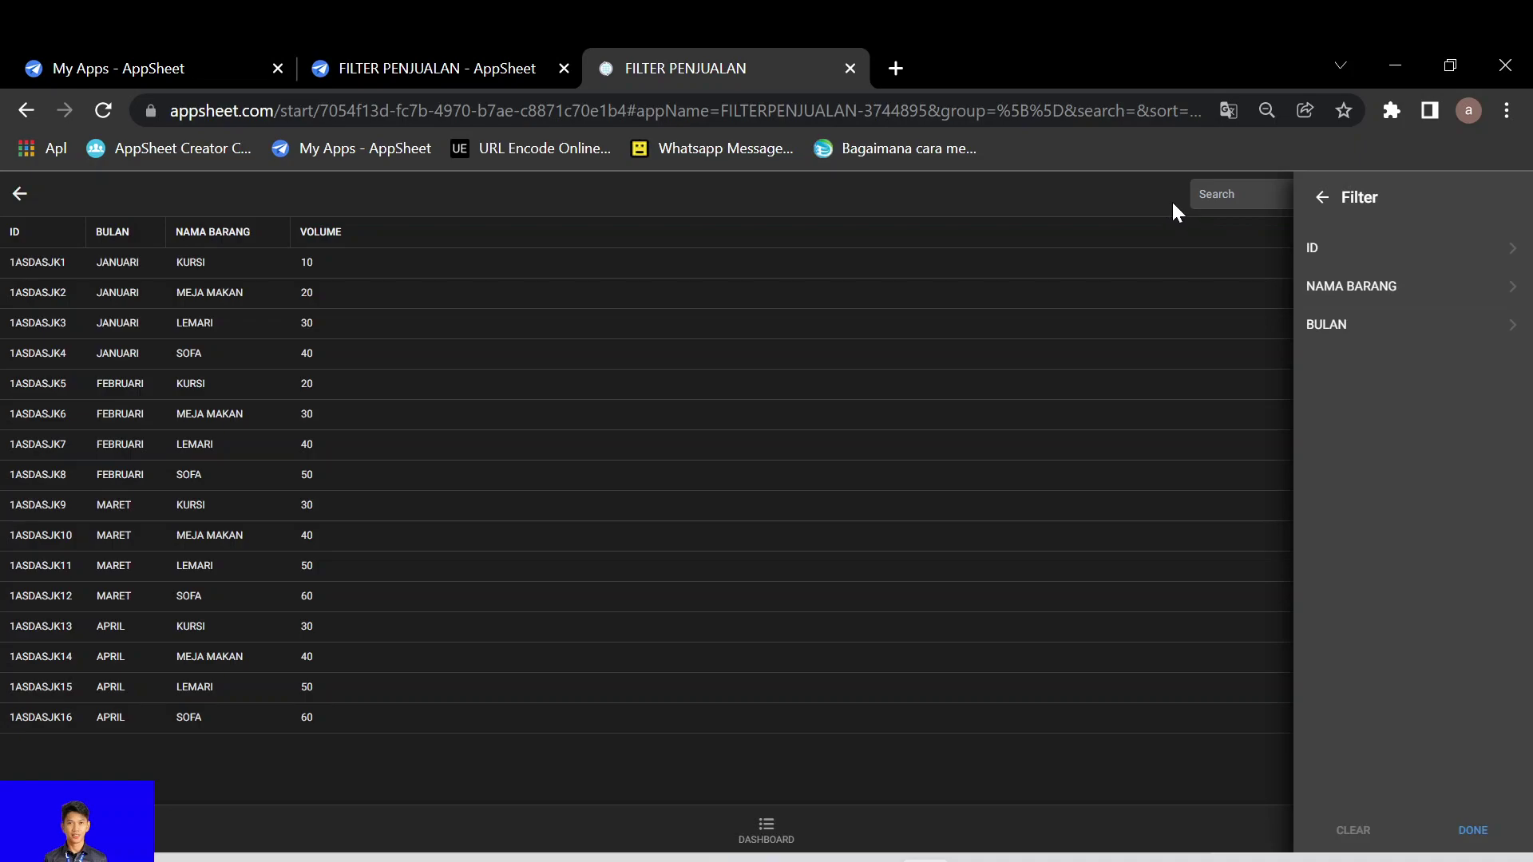
pyautogui.click(924, 206)
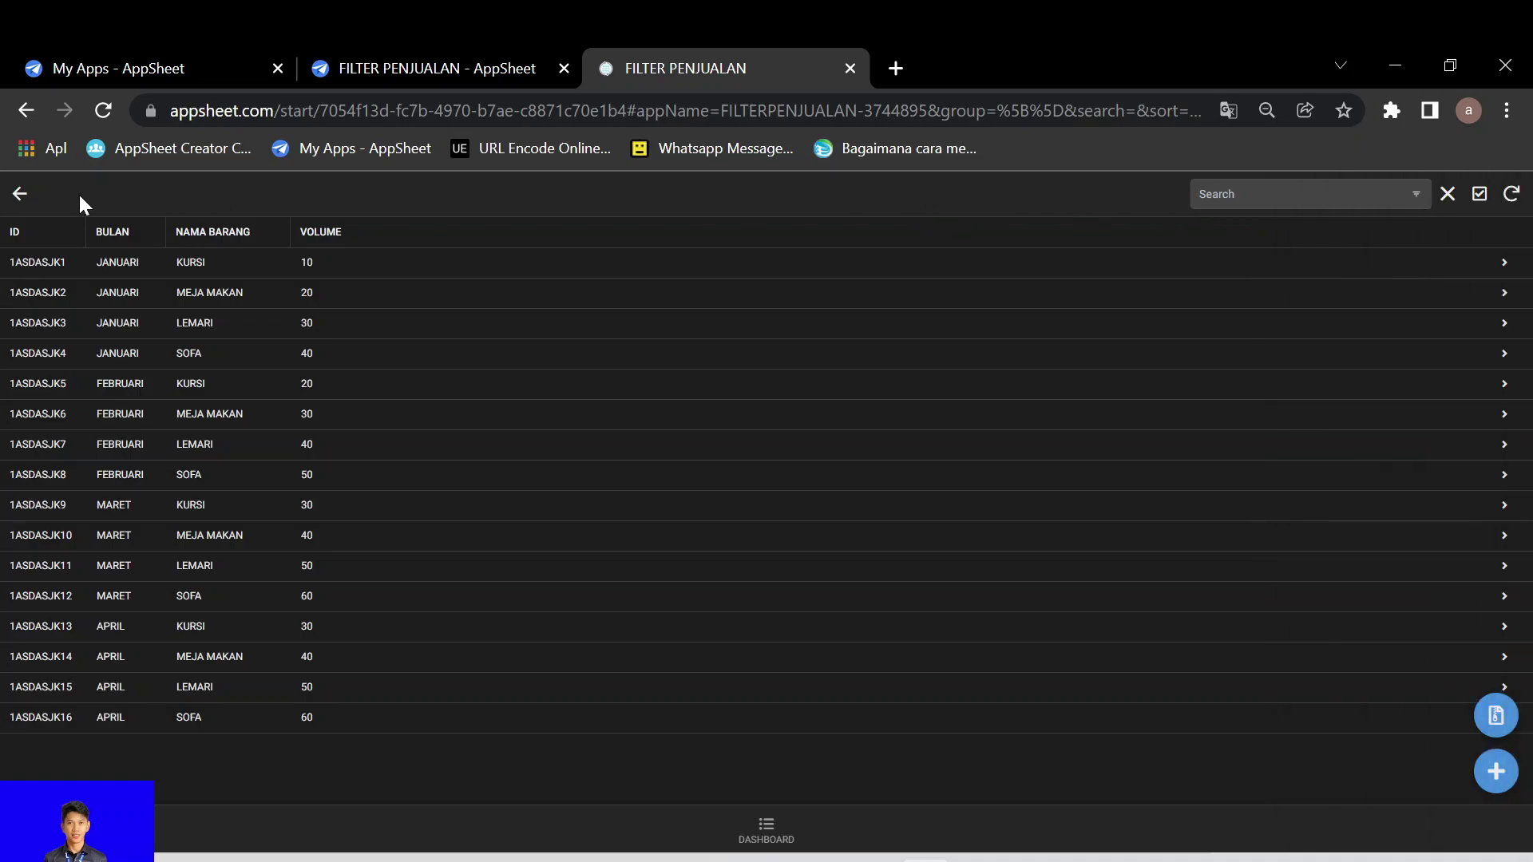
pyautogui.click(20, 194)
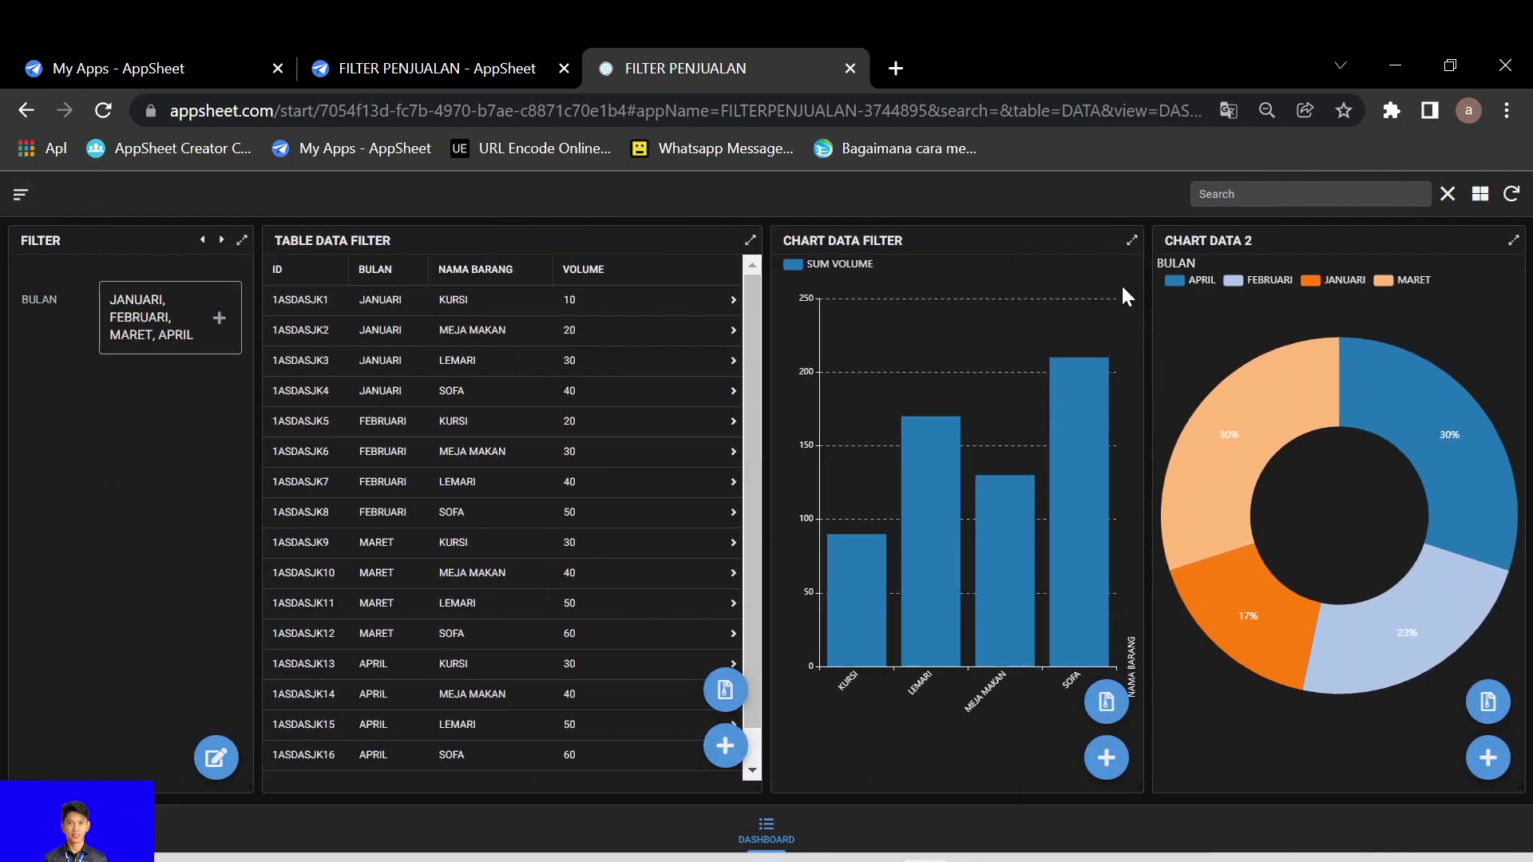
# Expand the CHART DATA FILTER bar chart and filter its BULAN to FEBRUARI and APRIL.
pyautogui.click(1131, 241)
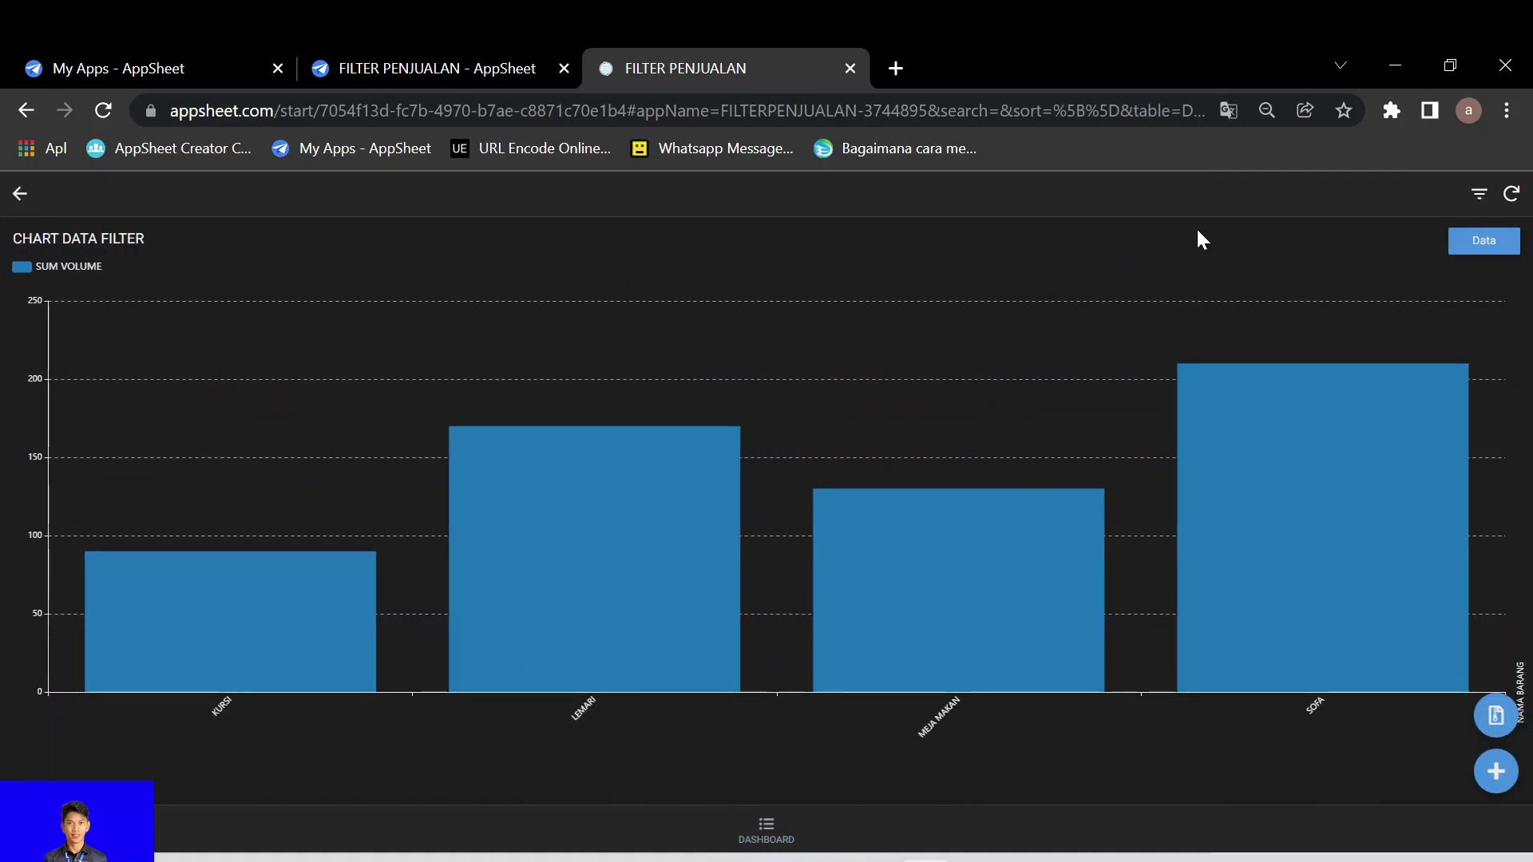
pyautogui.click(1478, 200)
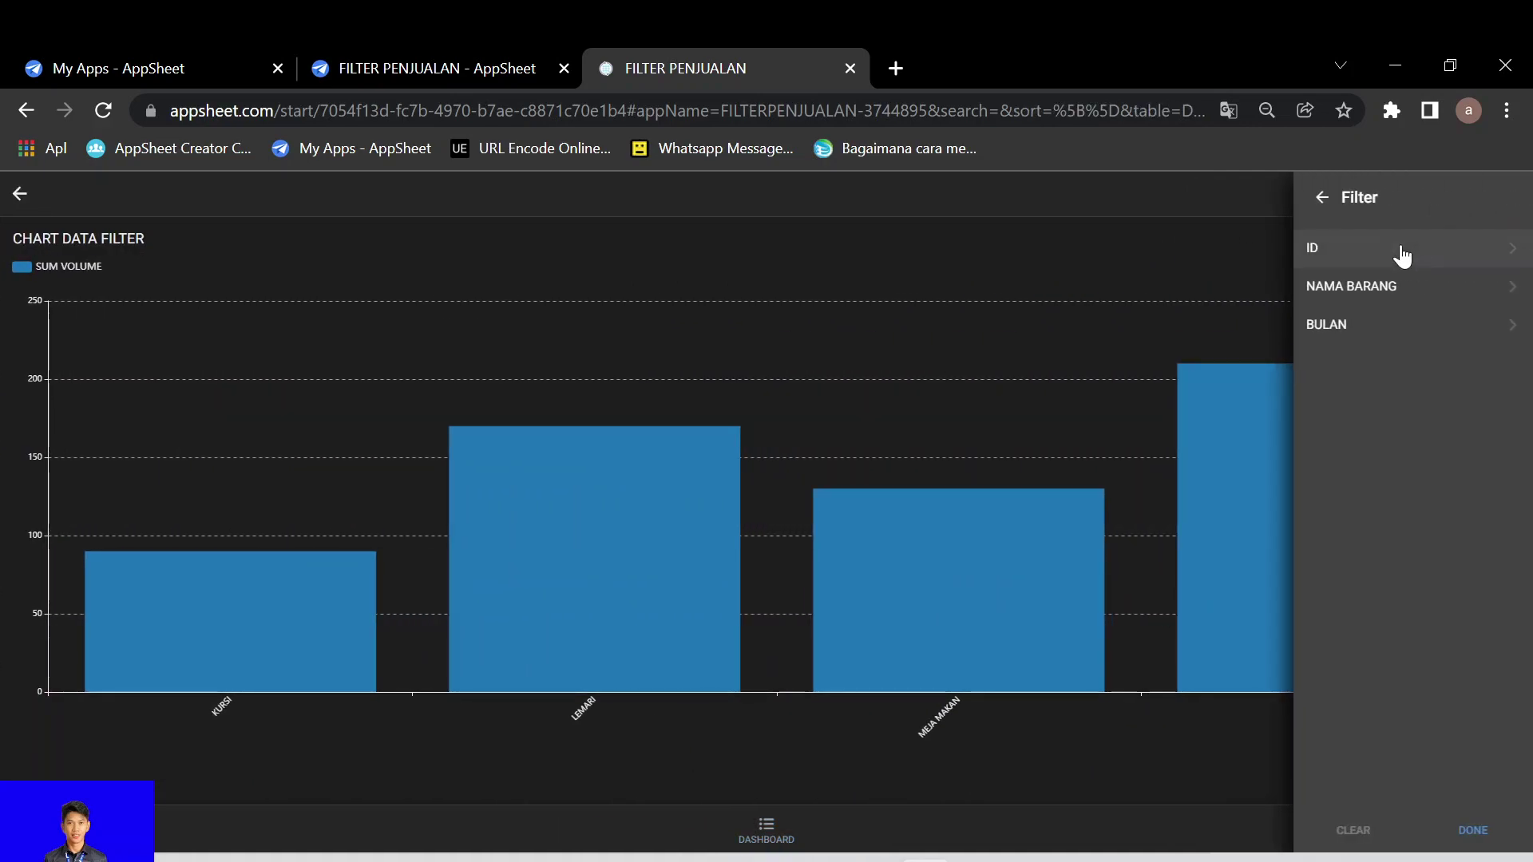
pyautogui.click(1388, 327)
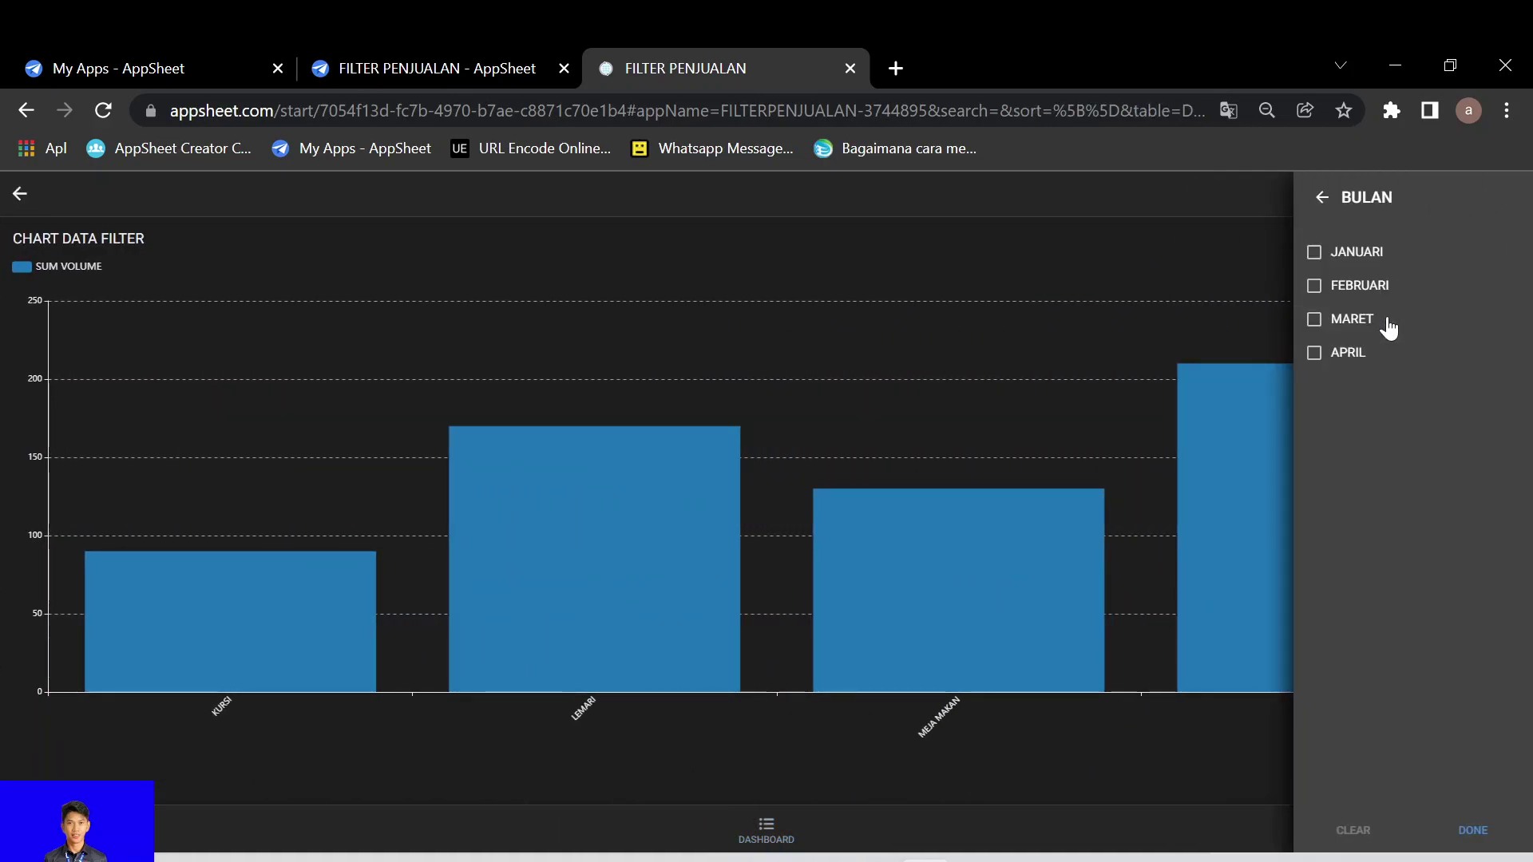
pyautogui.click(1355, 291)
pyautogui.click(1351, 369)
pyautogui.click(1473, 830)
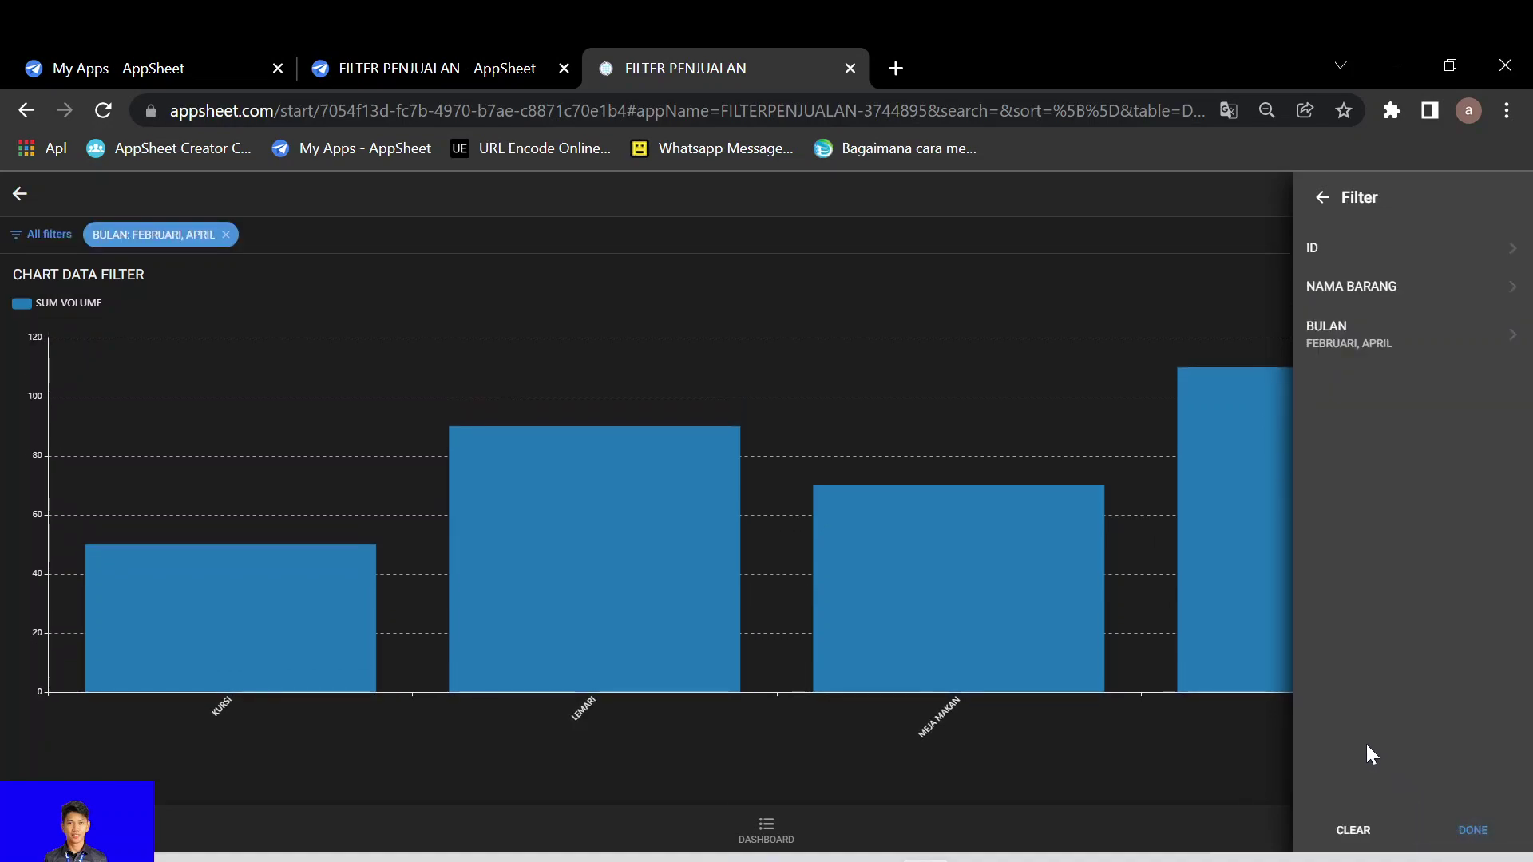
# Remove APRIL from the expanded bar chart's BULAN filter.
pyautogui.click(1411, 338)
pyautogui.click(1316, 353)
pyautogui.click(1473, 830)
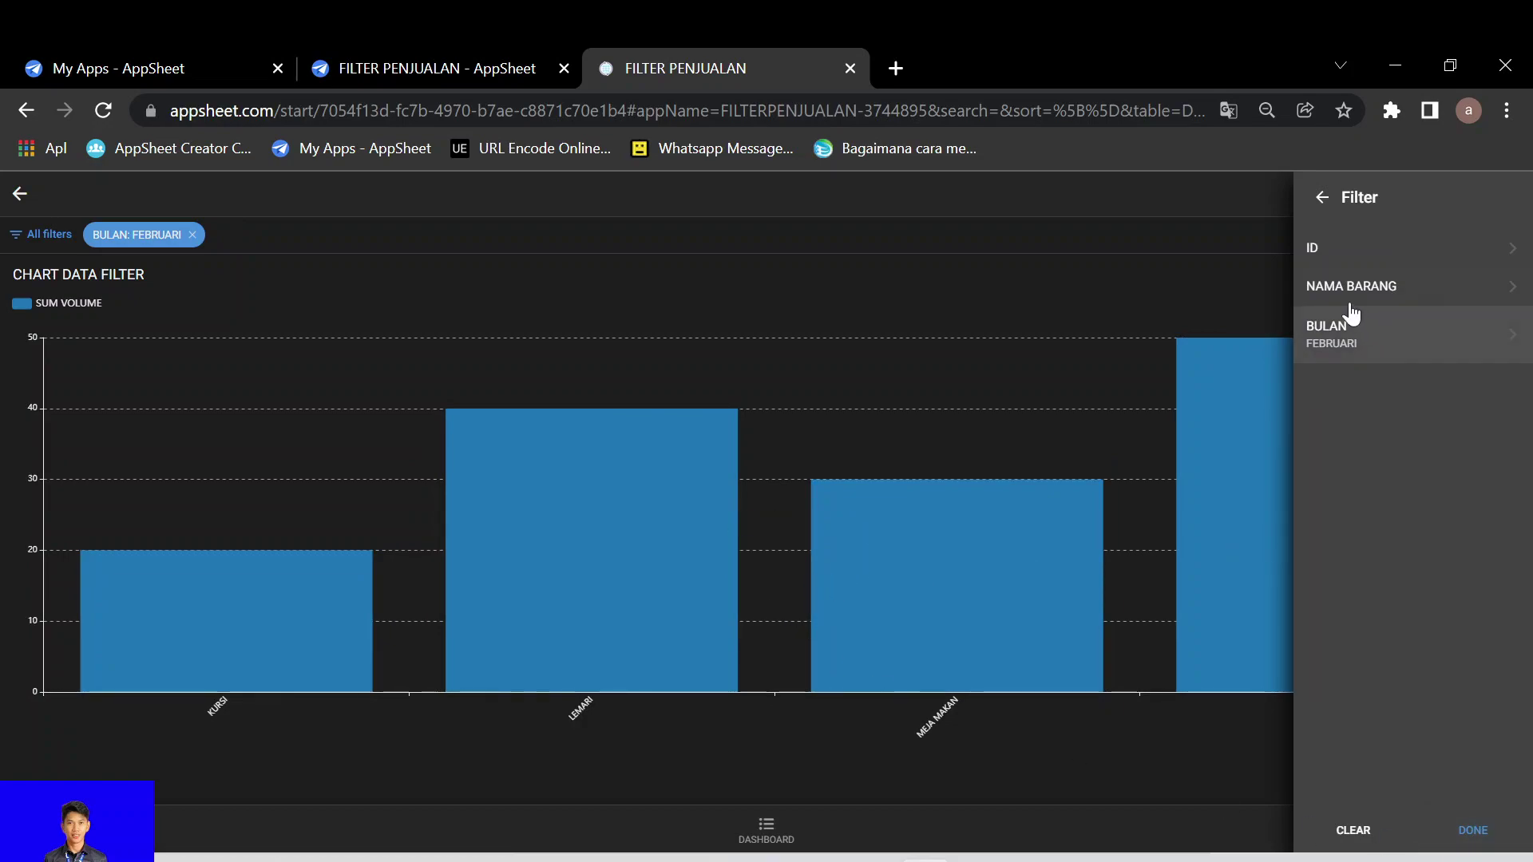
# Switch the expanded bar chart's BULAN filter from FEBRUARI to MARET.
pyautogui.click(1357, 345)
pyautogui.click(1314, 285)
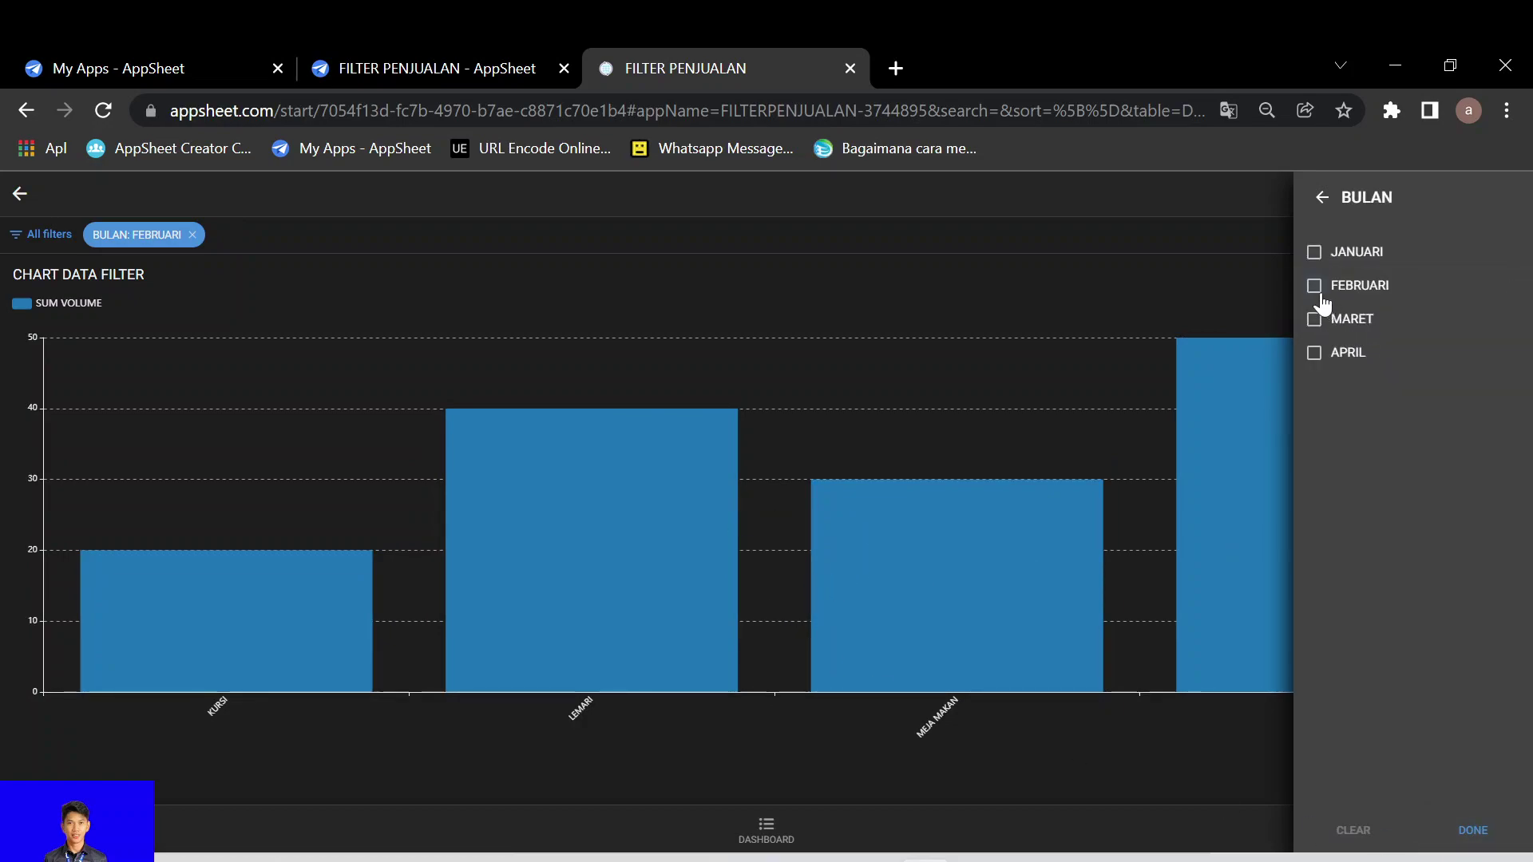
pyautogui.click(1315, 319)
pyautogui.click(1473, 831)
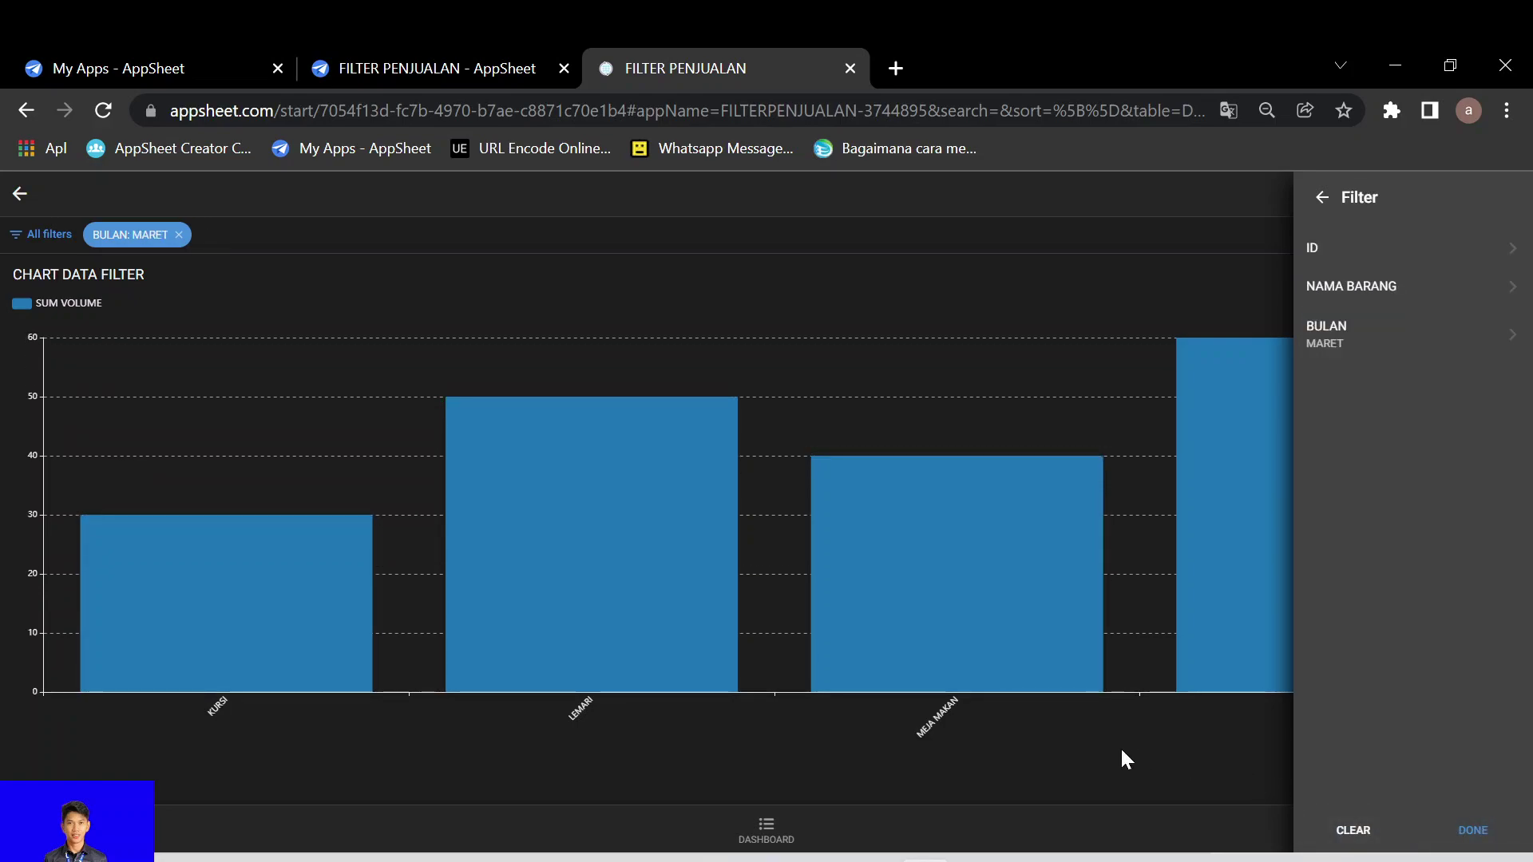
# Filter the expanded bar chart to APRIL, MARET and FEBRUARI, inspect it and return to the dashboard.
pyautogui.click(1361, 329)
pyautogui.click(1350, 323)
pyautogui.click(1344, 352)
pyautogui.click(1343, 323)
pyautogui.click(1325, 288)
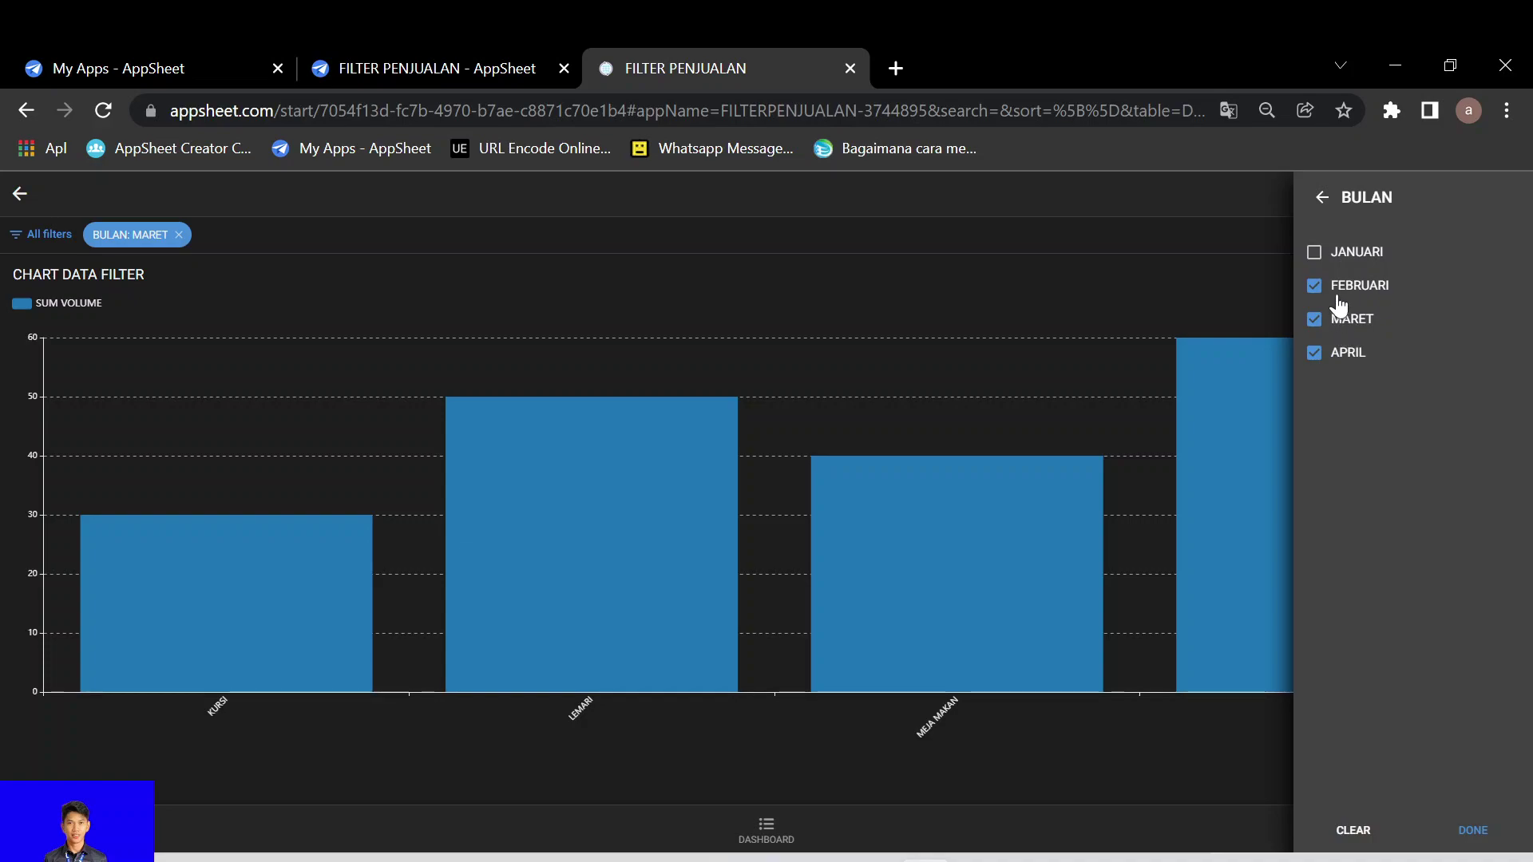
pyautogui.click(1468, 830)
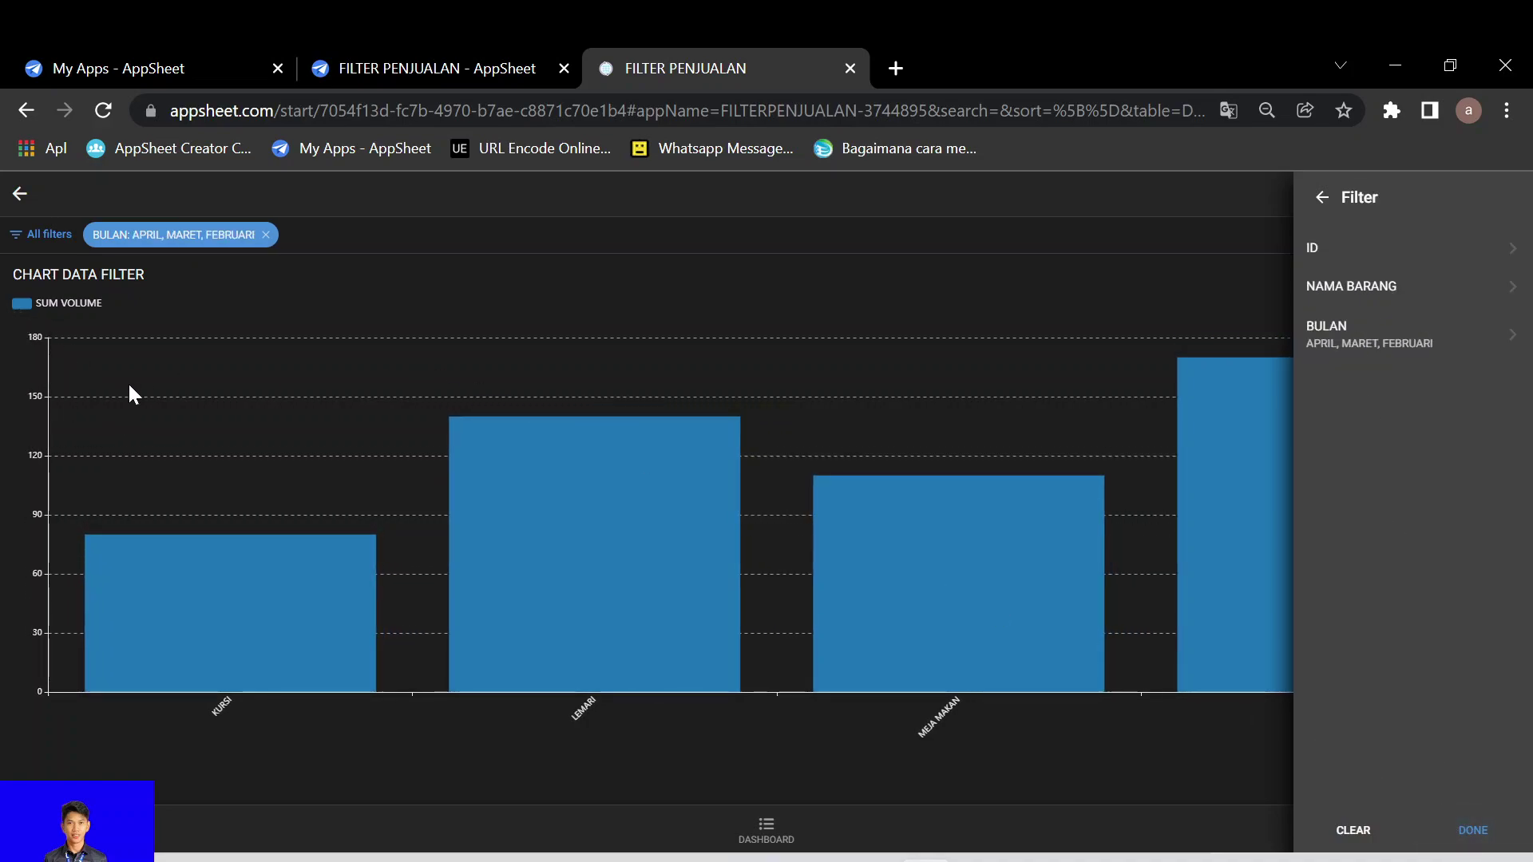
pyautogui.click(16, 194)
pyautogui.click(16, 194)
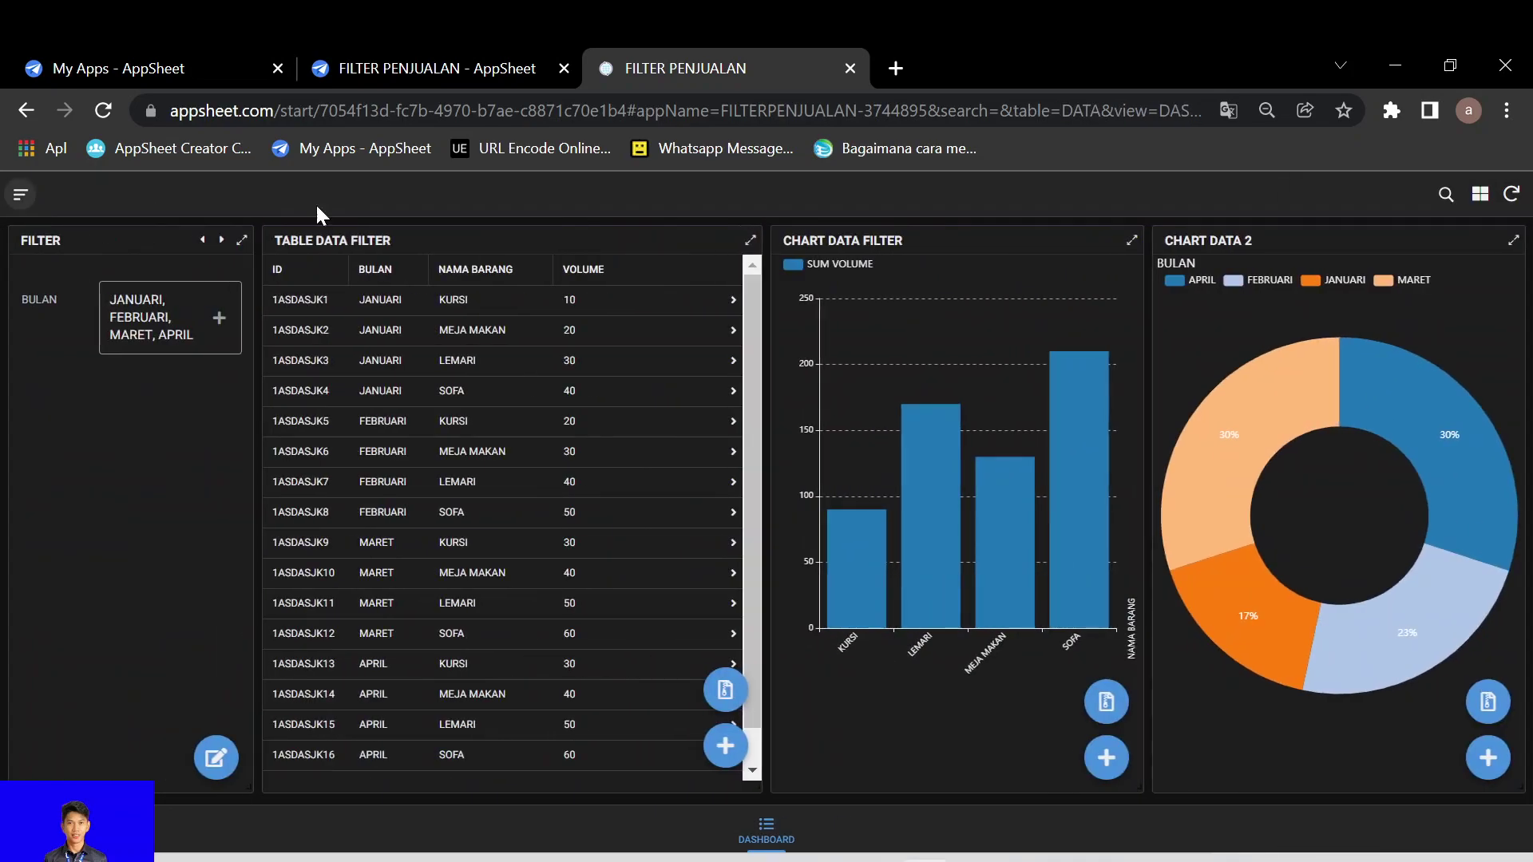
# Expand the CHART DATA 2 donut chart and filter its BULAN to MARET and APRIL.
pyautogui.click(1513, 240)
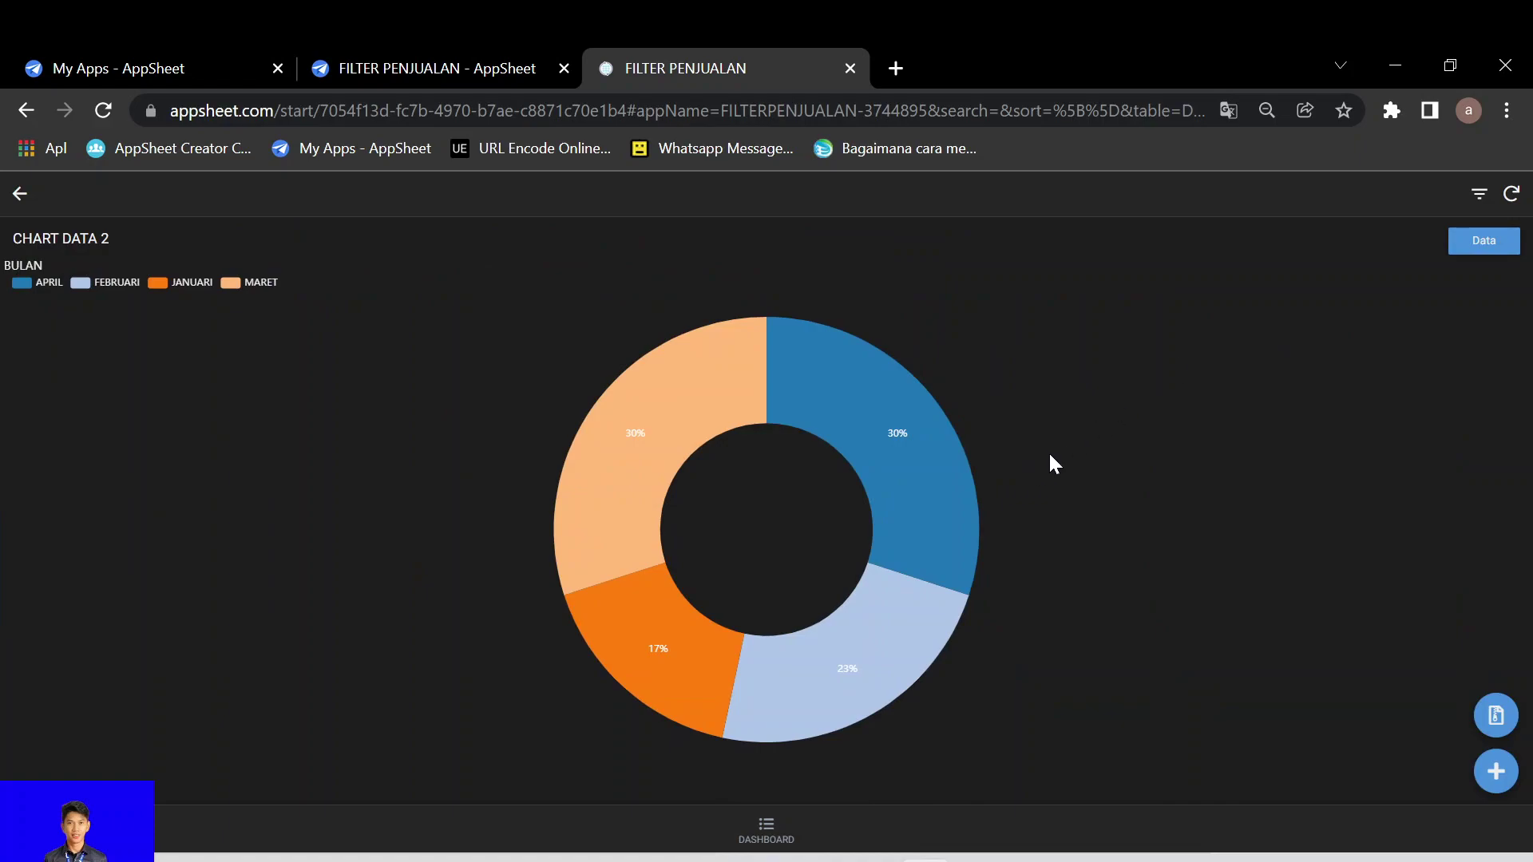
pyautogui.click(1479, 195)
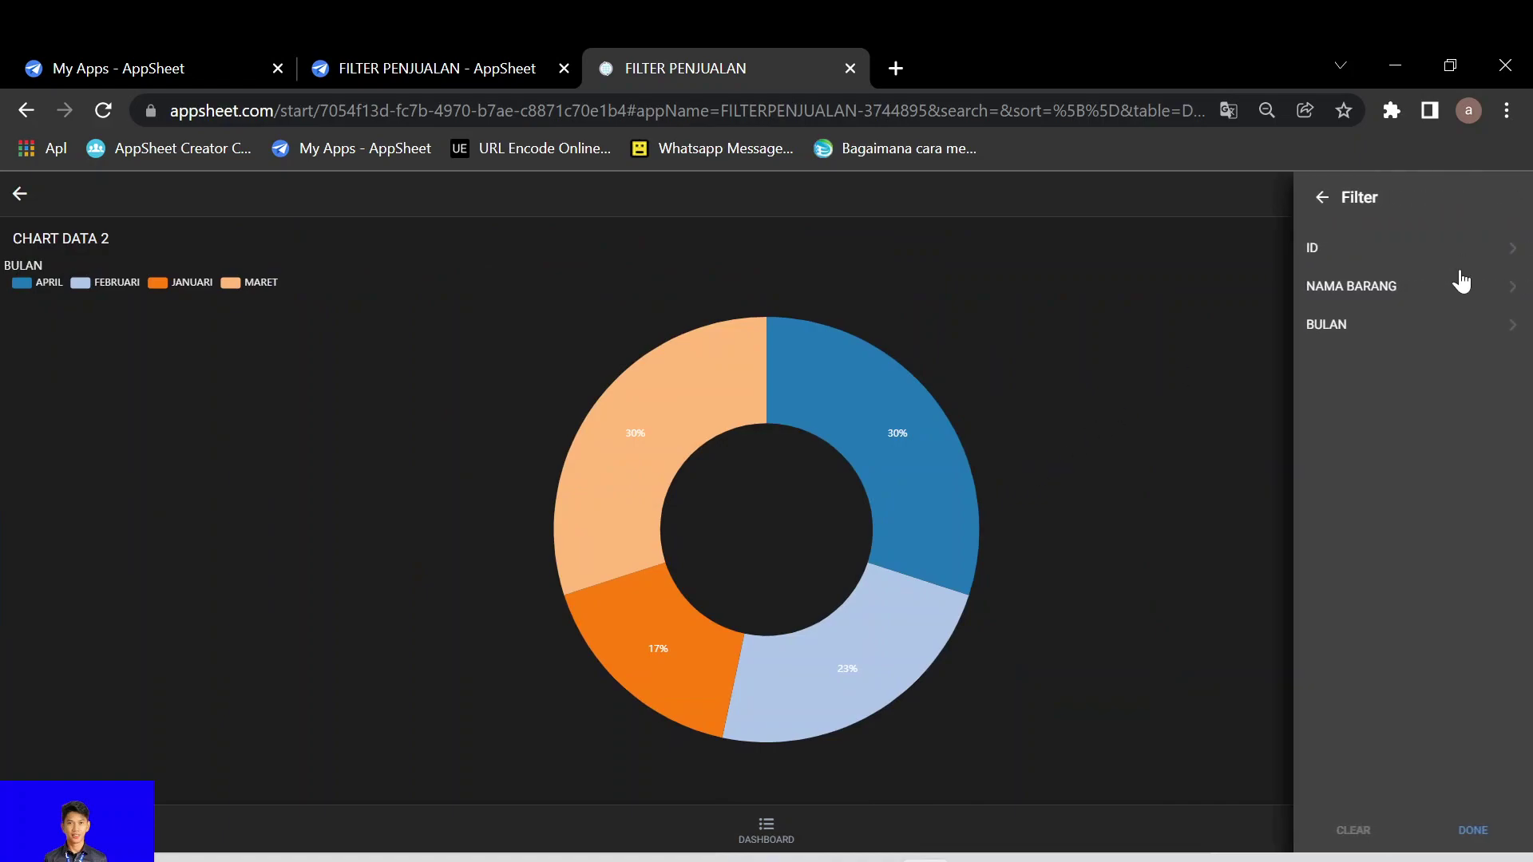
pyautogui.click(1429, 340)
pyautogui.click(1361, 321)
pyautogui.click(1357, 354)
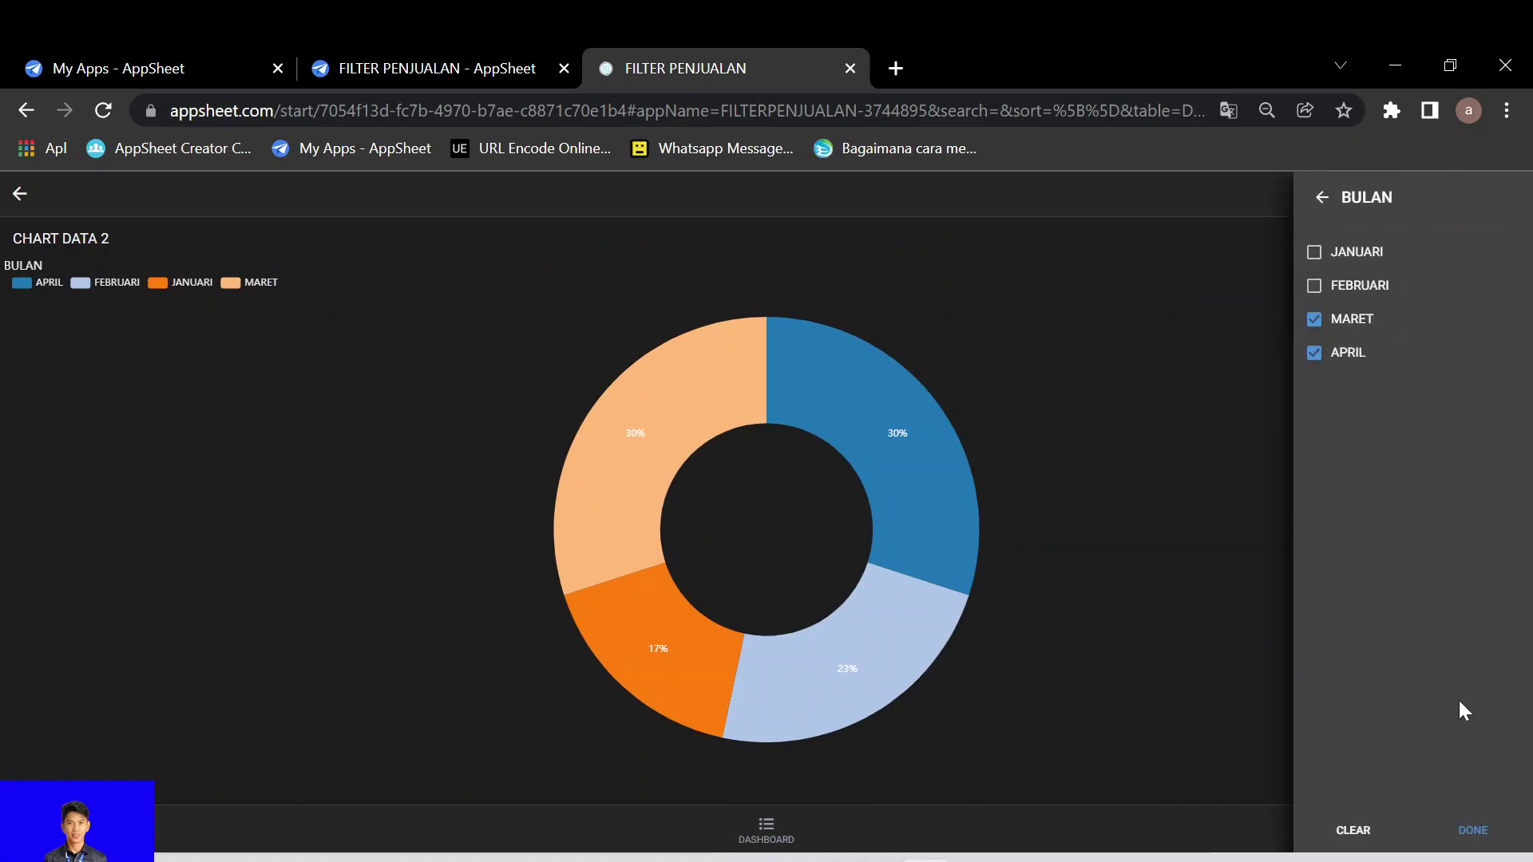
pyautogui.click(1473, 831)
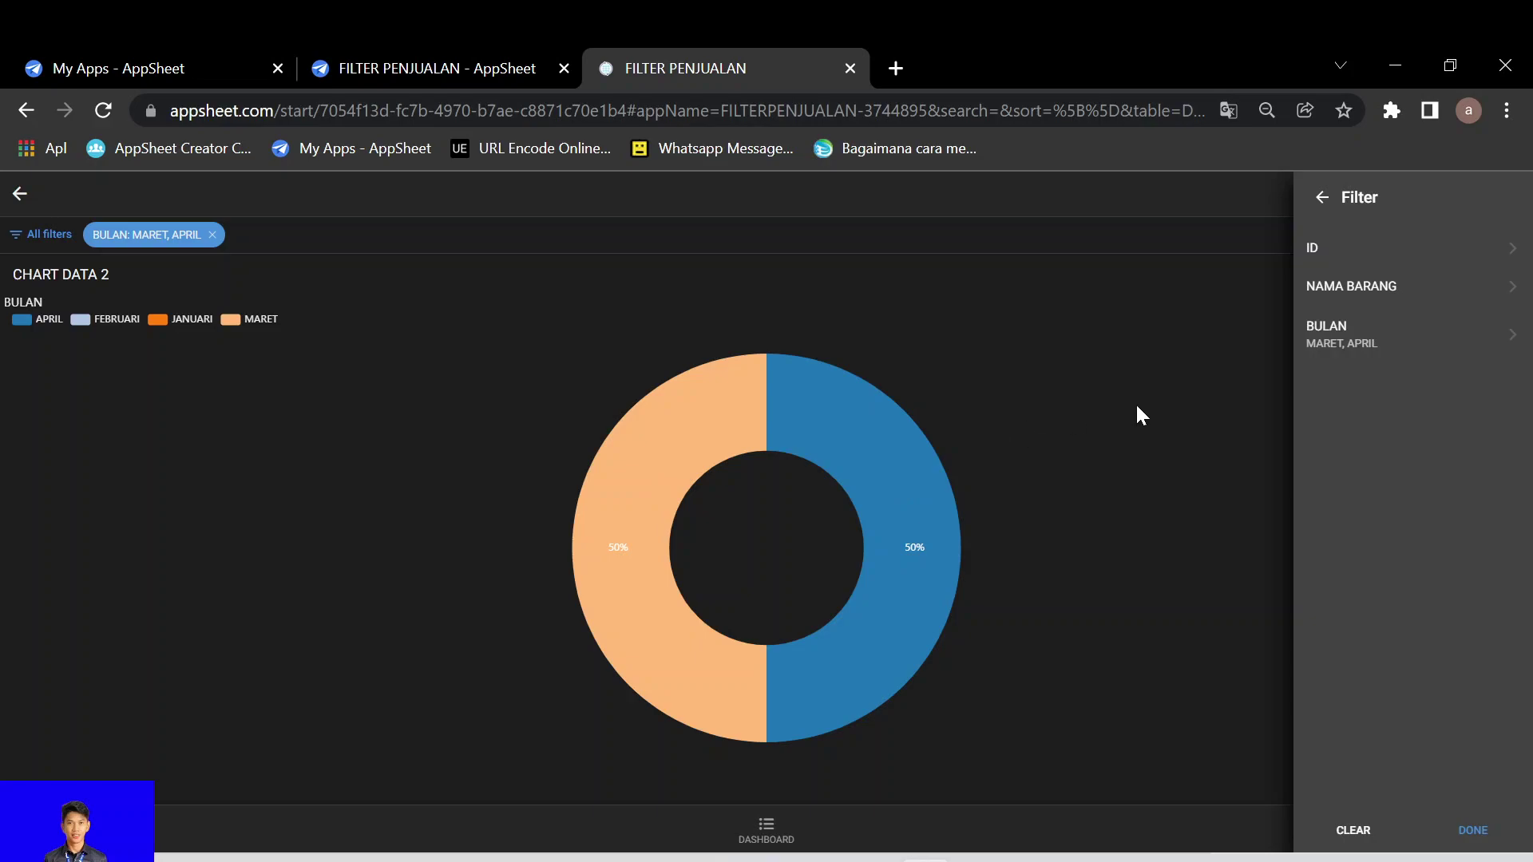
# Add JANUARI and FEBRUARI to the expanded donut chart's BULAN filter.
pyautogui.click(1358, 339)
pyautogui.click(1323, 256)
pyautogui.click(1325, 295)
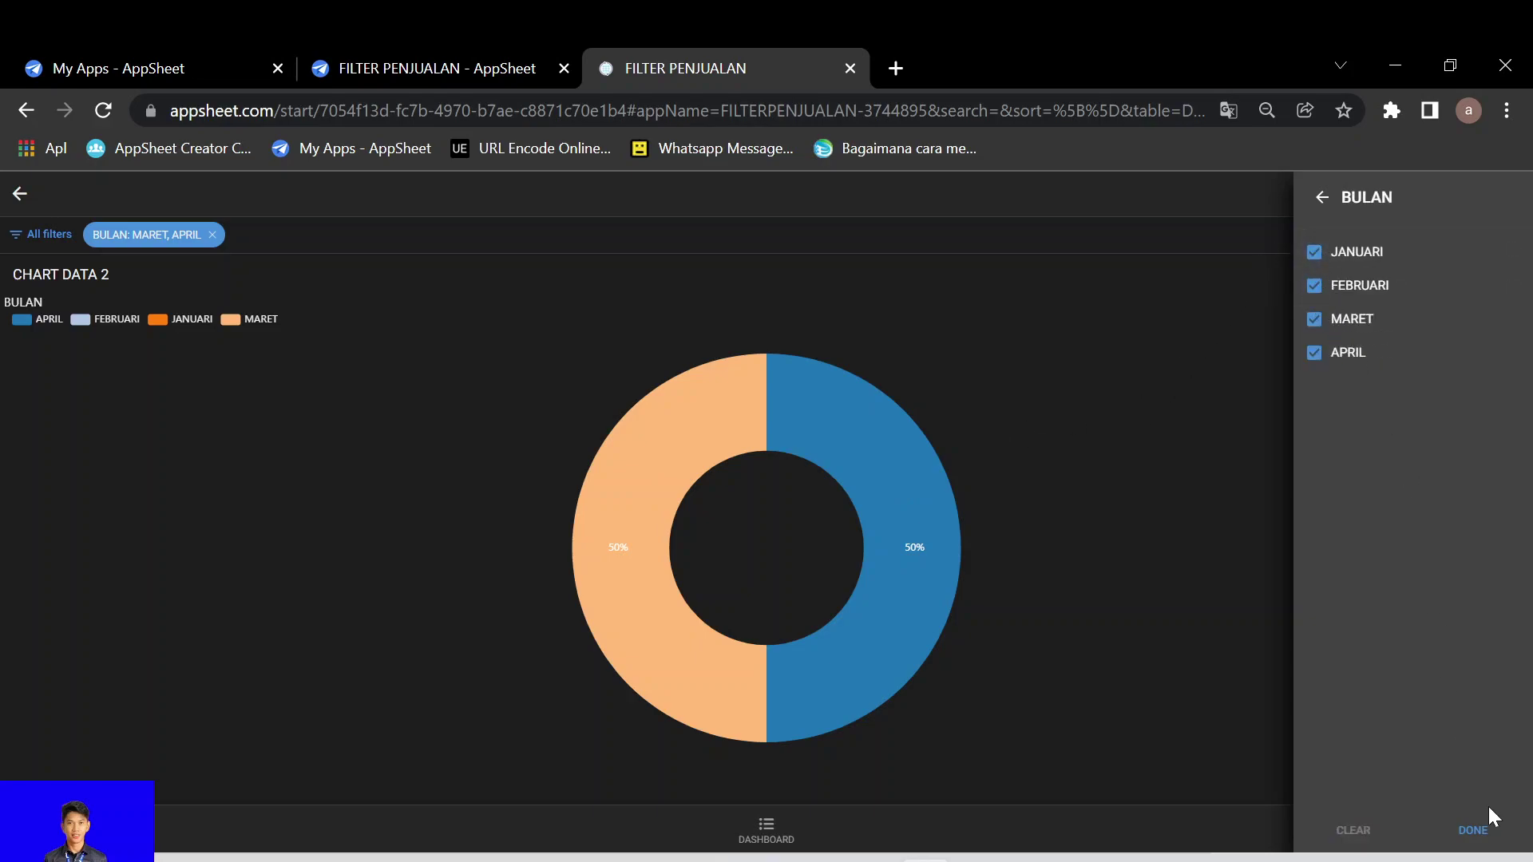
pyautogui.click(1472, 830)
# Filter the donut chart's NAMA BARANG to MEJA MAKAN and SOFA, inspect its segments and return to the dashboard.
pyautogui.click(1419, 297)
pyautogui.click(1411, 295)
pyautogui.click(1349, 348)
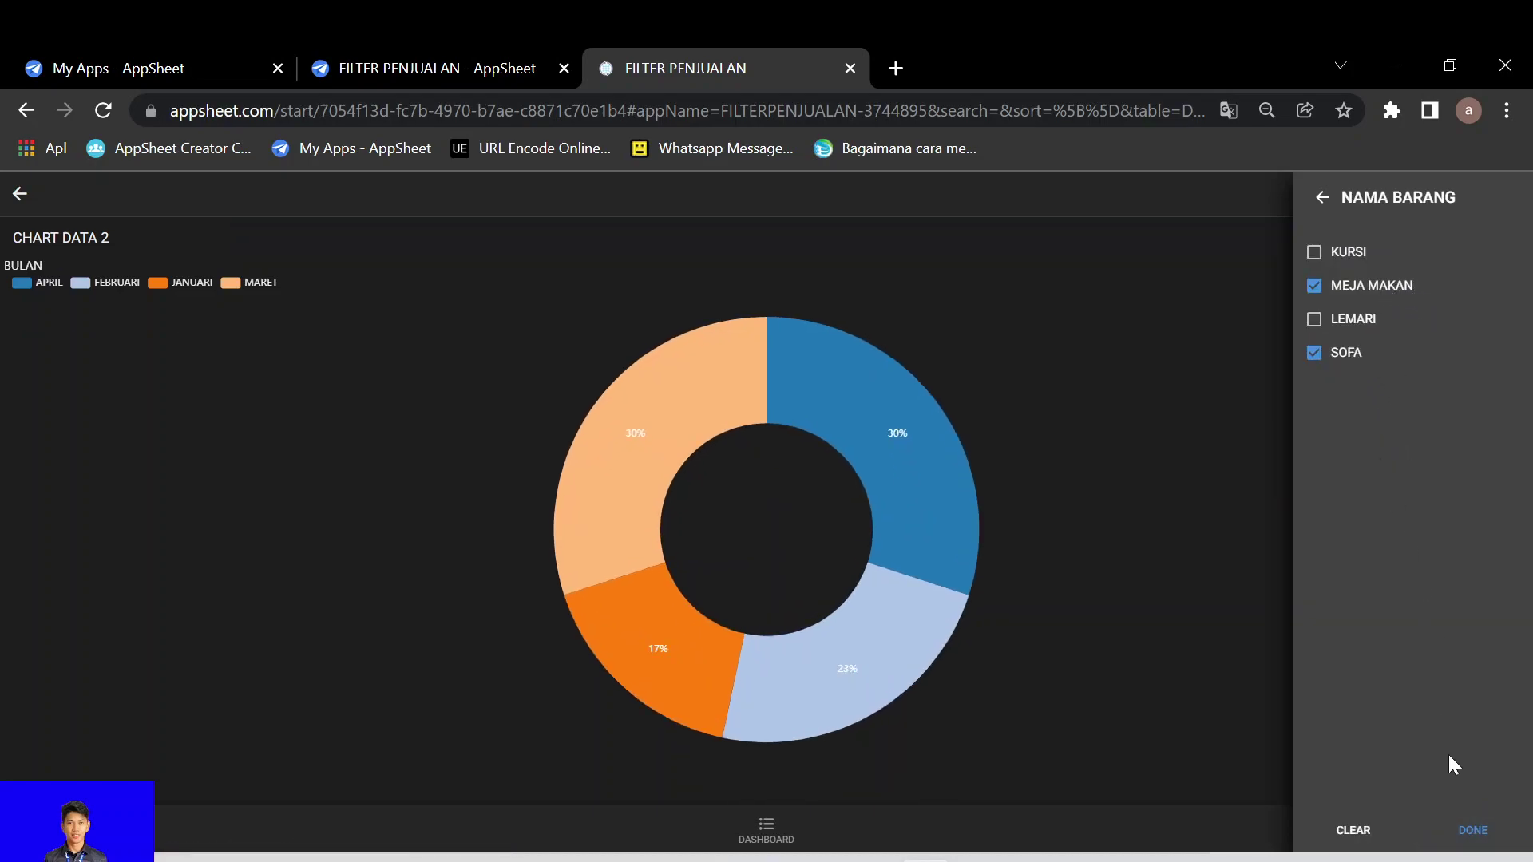
pyautogui.click(1472, 830)
pyautogui.click(1475, 835)
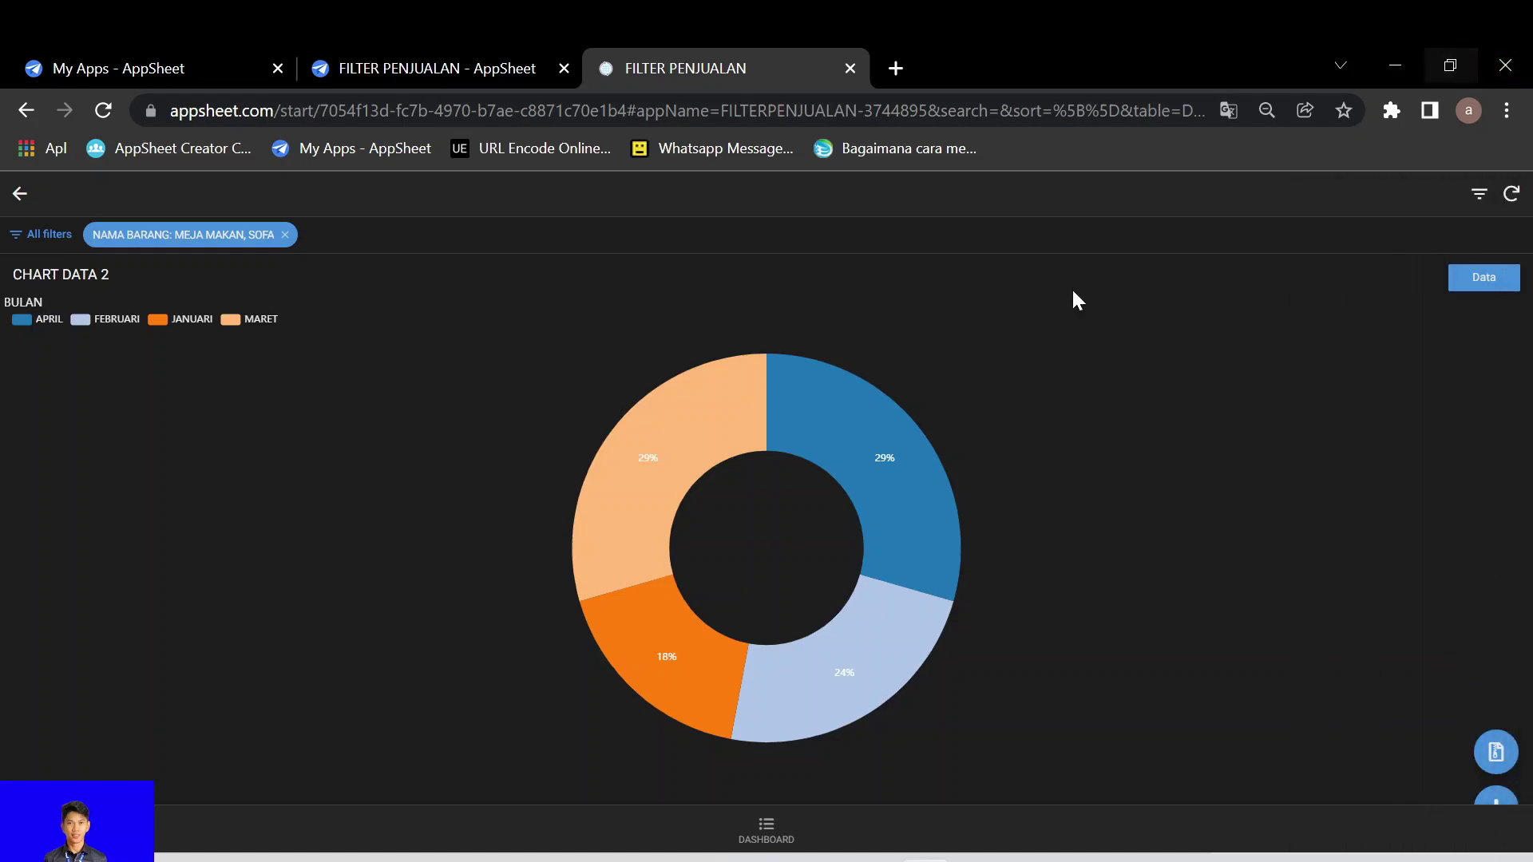
pyautogui.moveTo(693, 475)
pyautogui.click(20, 196)
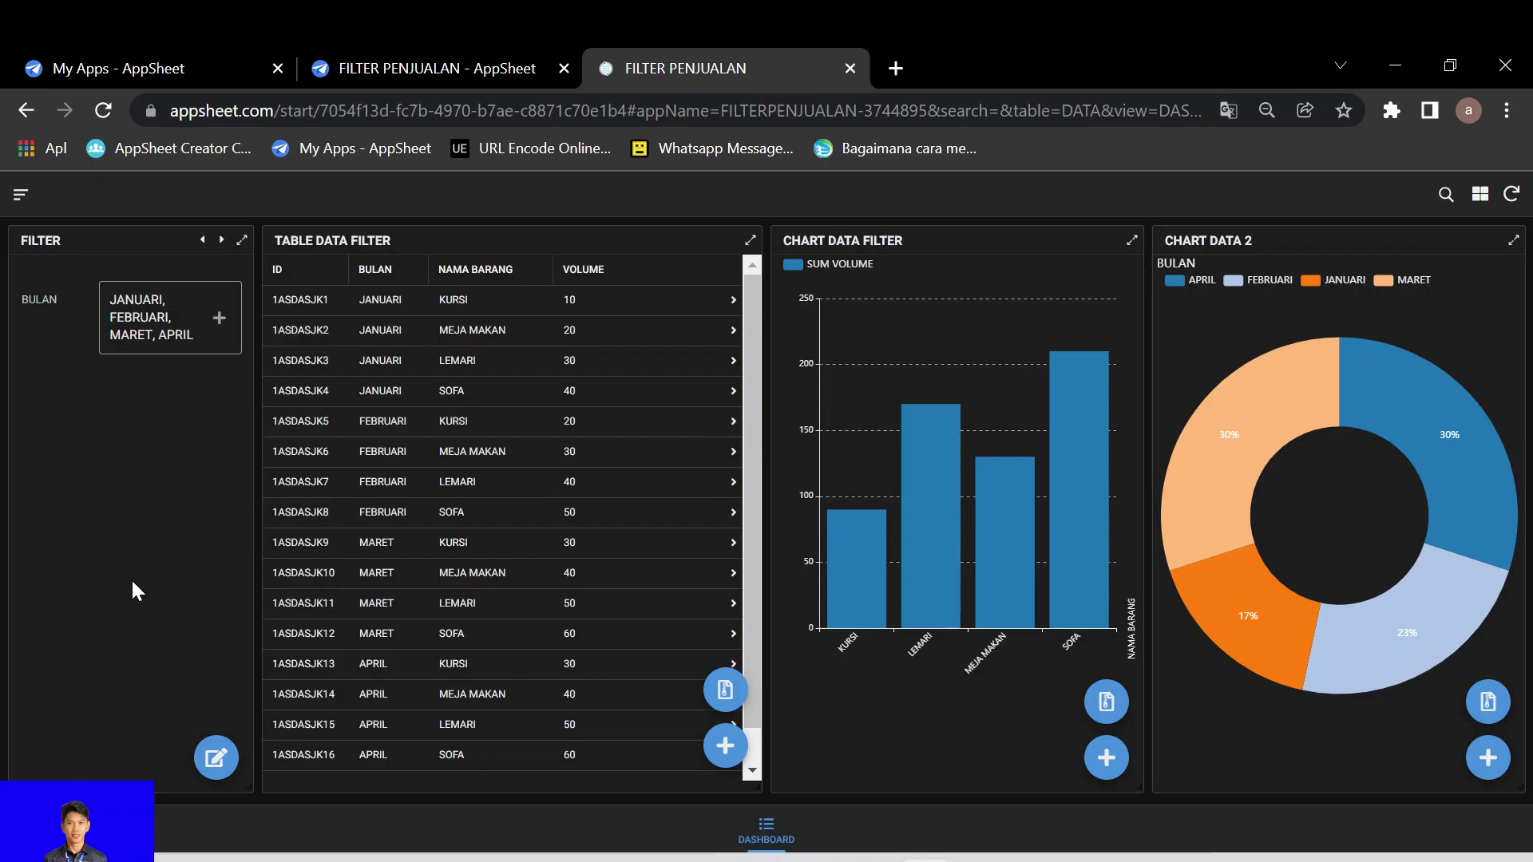
# Switch to the FILTER PENJUALAN app editor and show its DATA and FILTER tables.
pyautogui.moveTo(425, 55)
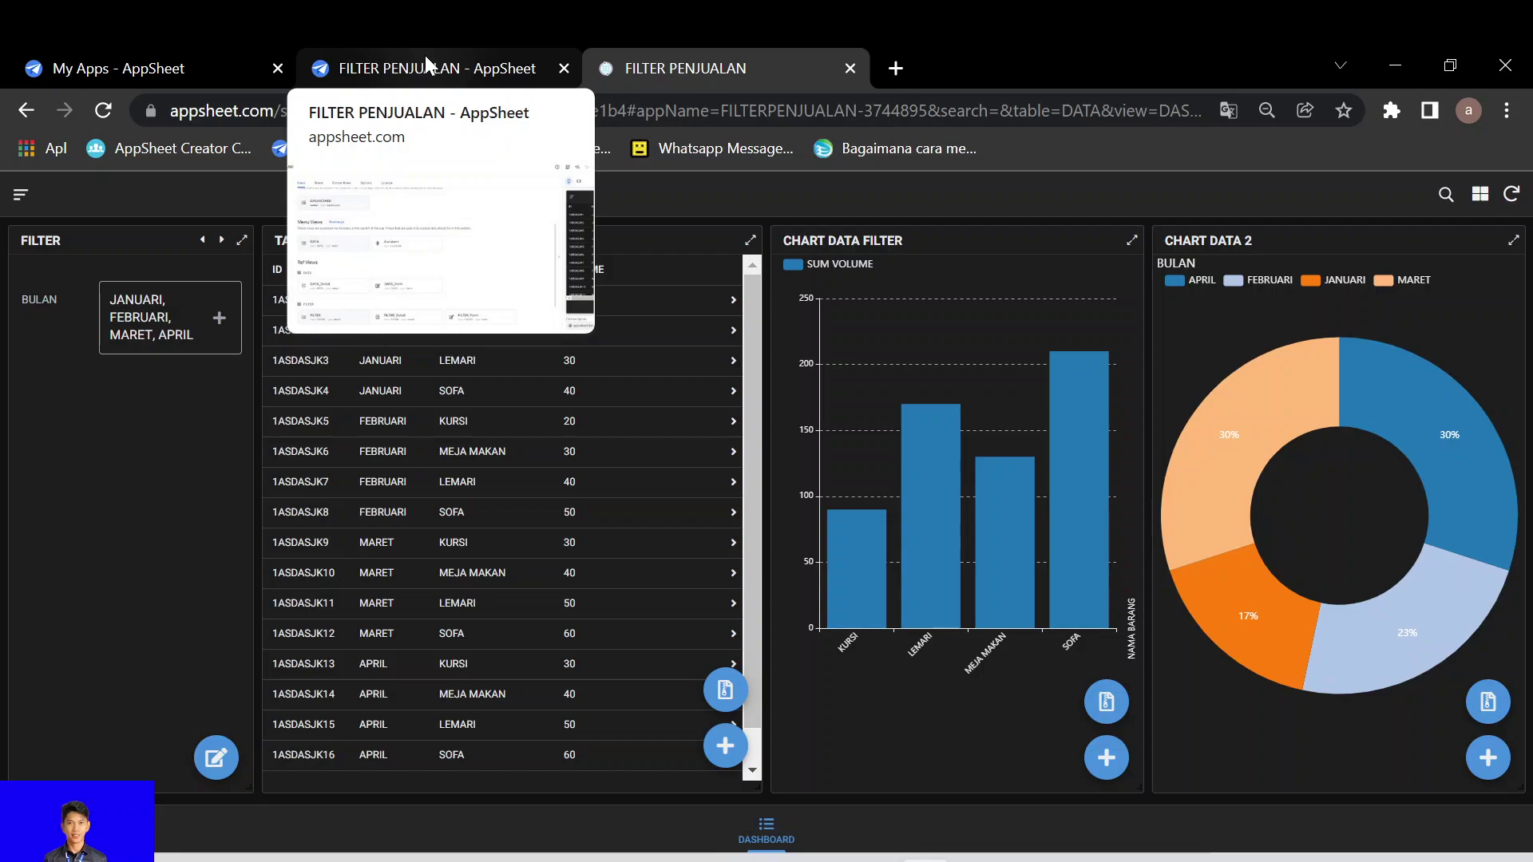
pyautogui.click(444, 70)
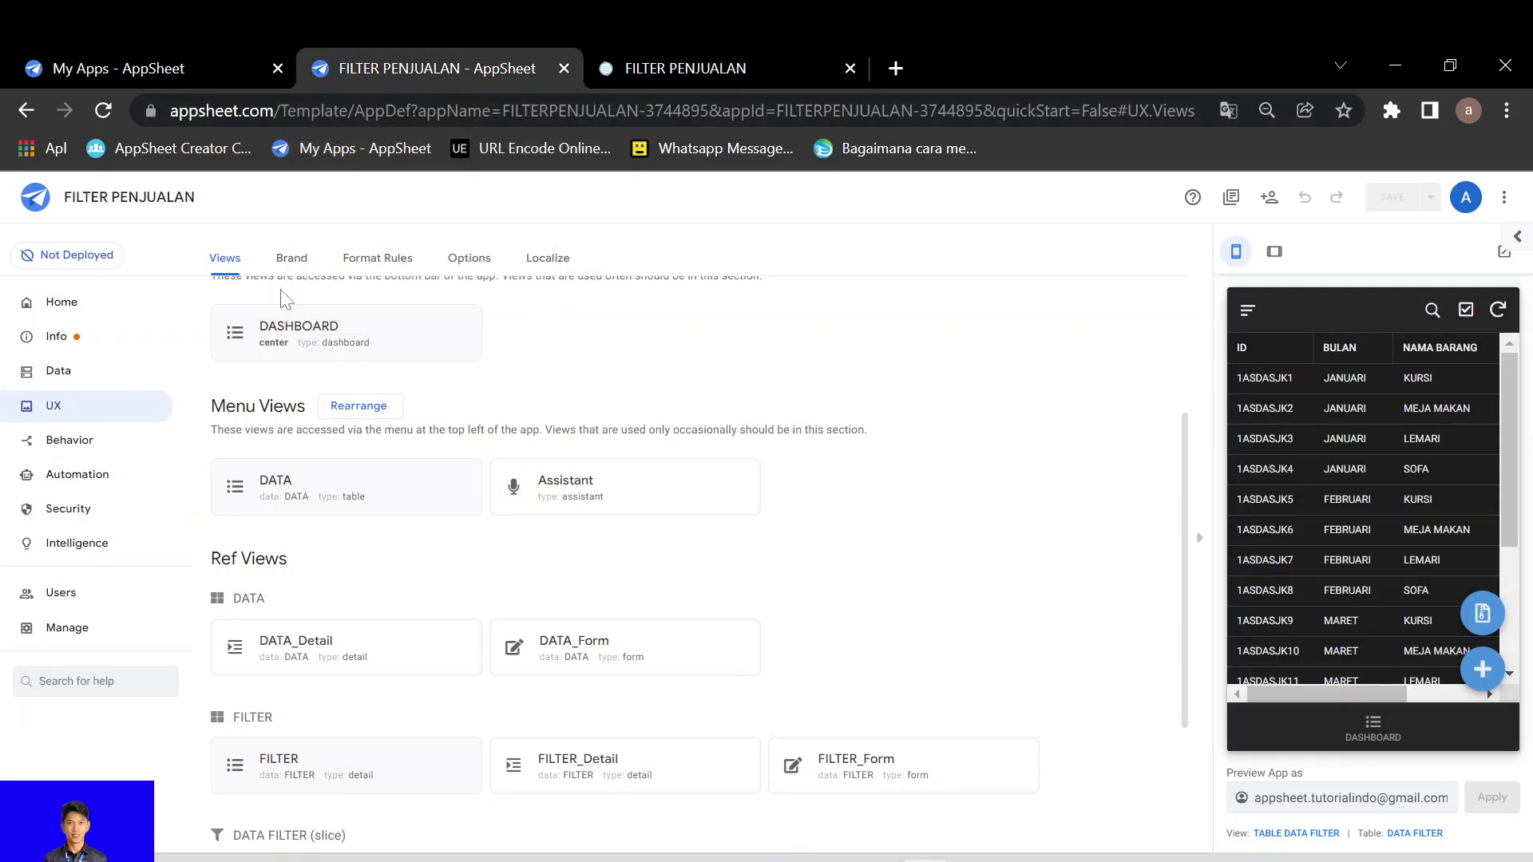
pyautogui.click(86, 374)
pyautogui.click(607, 523)
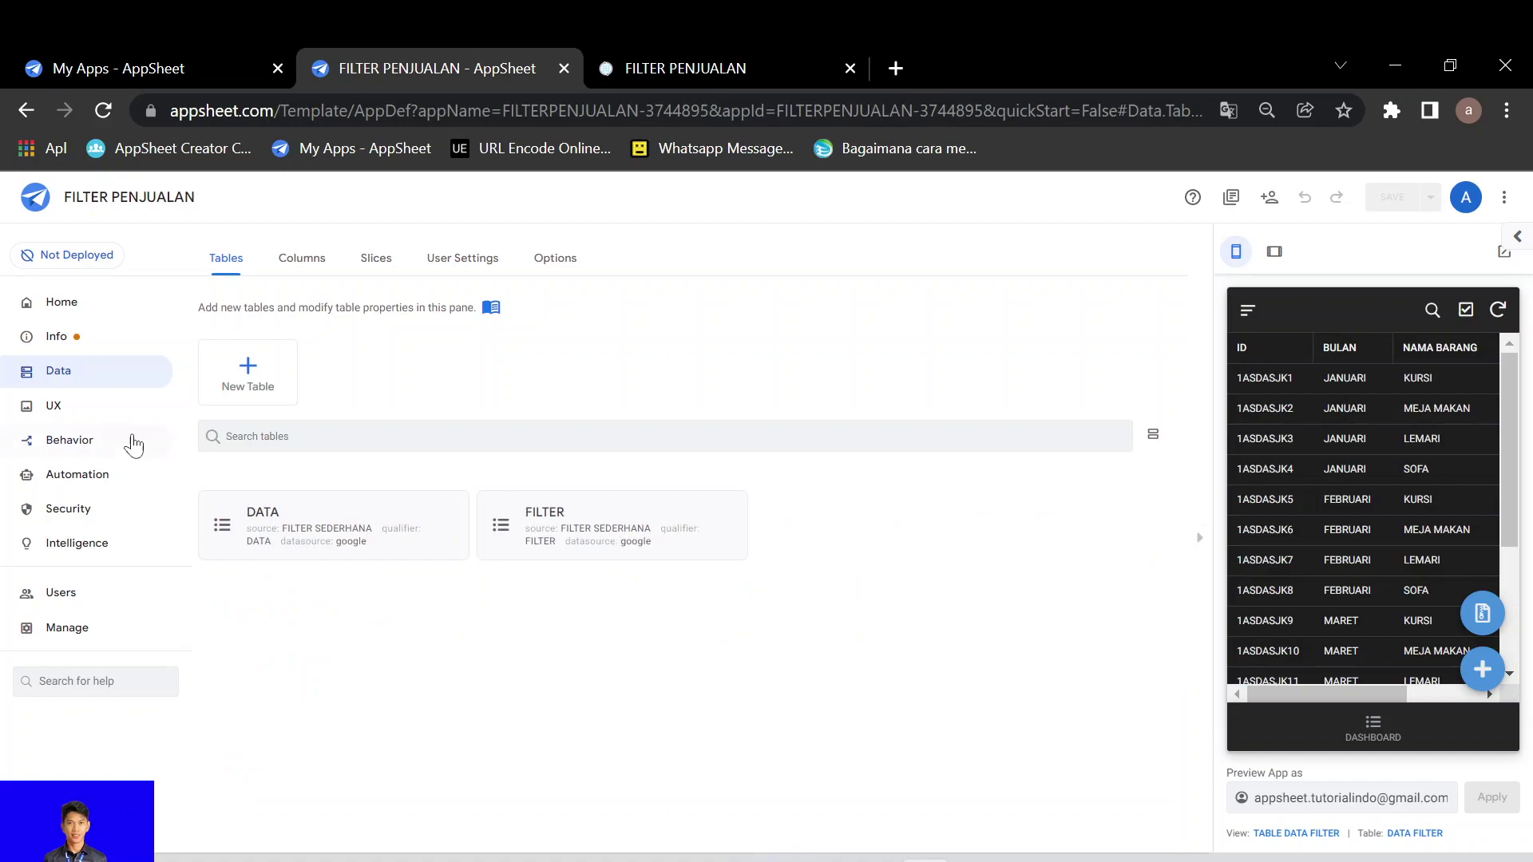
# Show the settings of the DOWNLOAD CSV export action in the app editor and switch back to the running app.
pyautogui.click(106, 443)
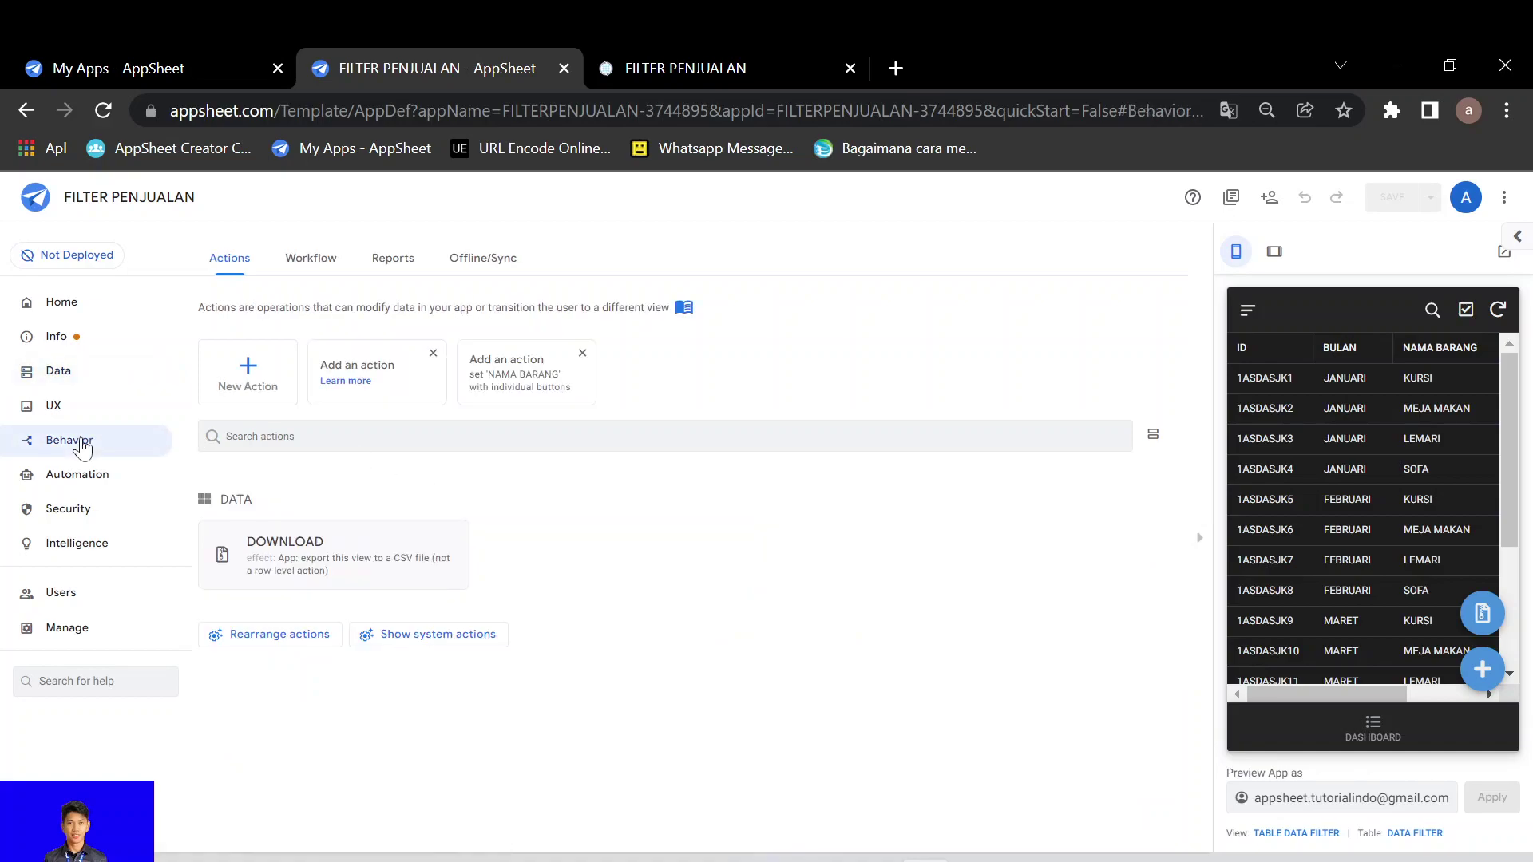
pyautogui.click(366, 558)
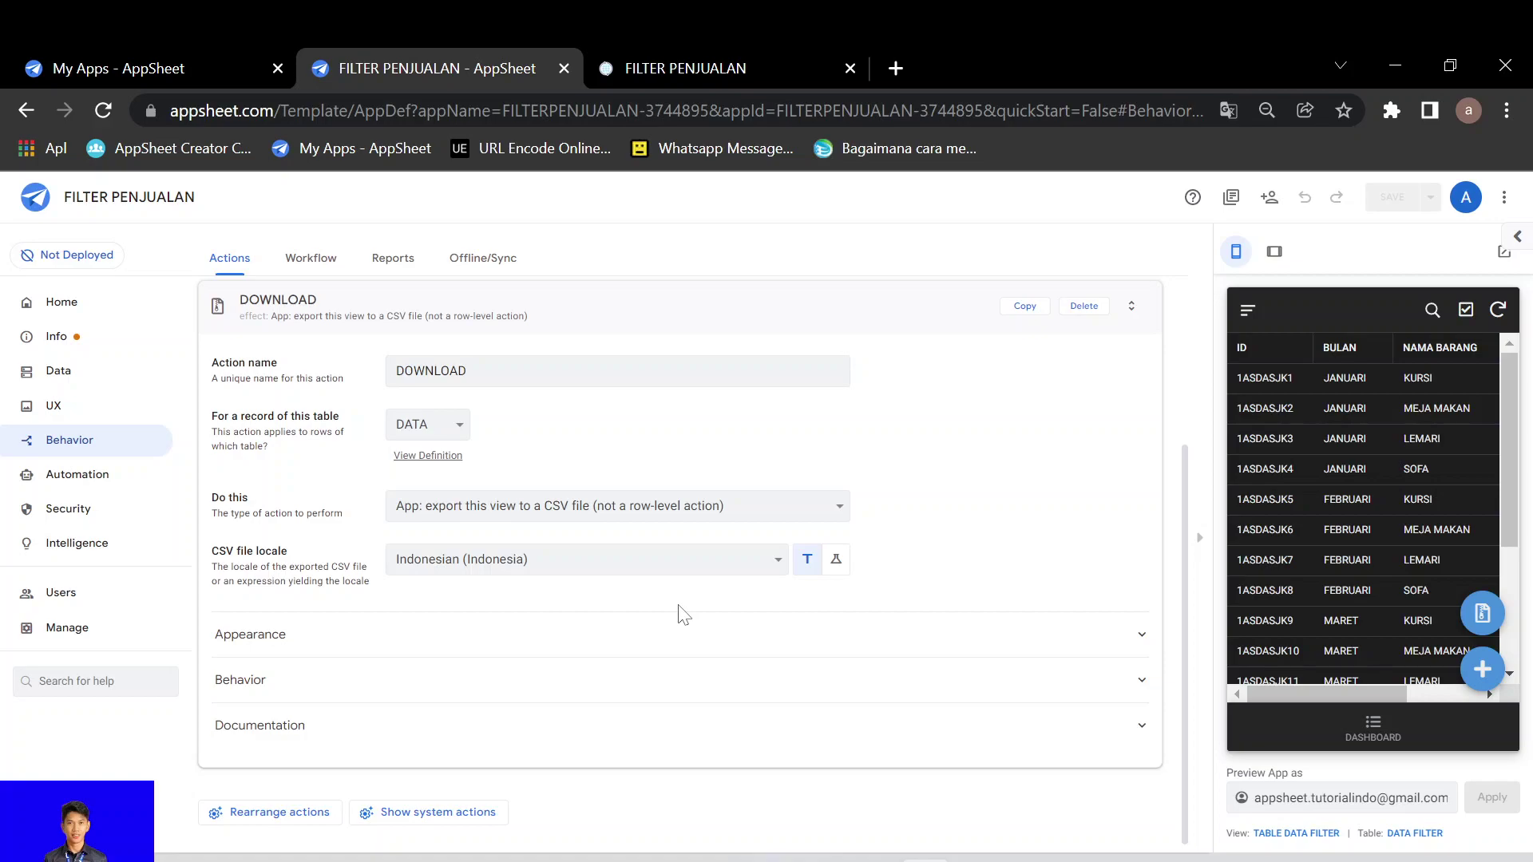
pyautogui.click(729, 53)
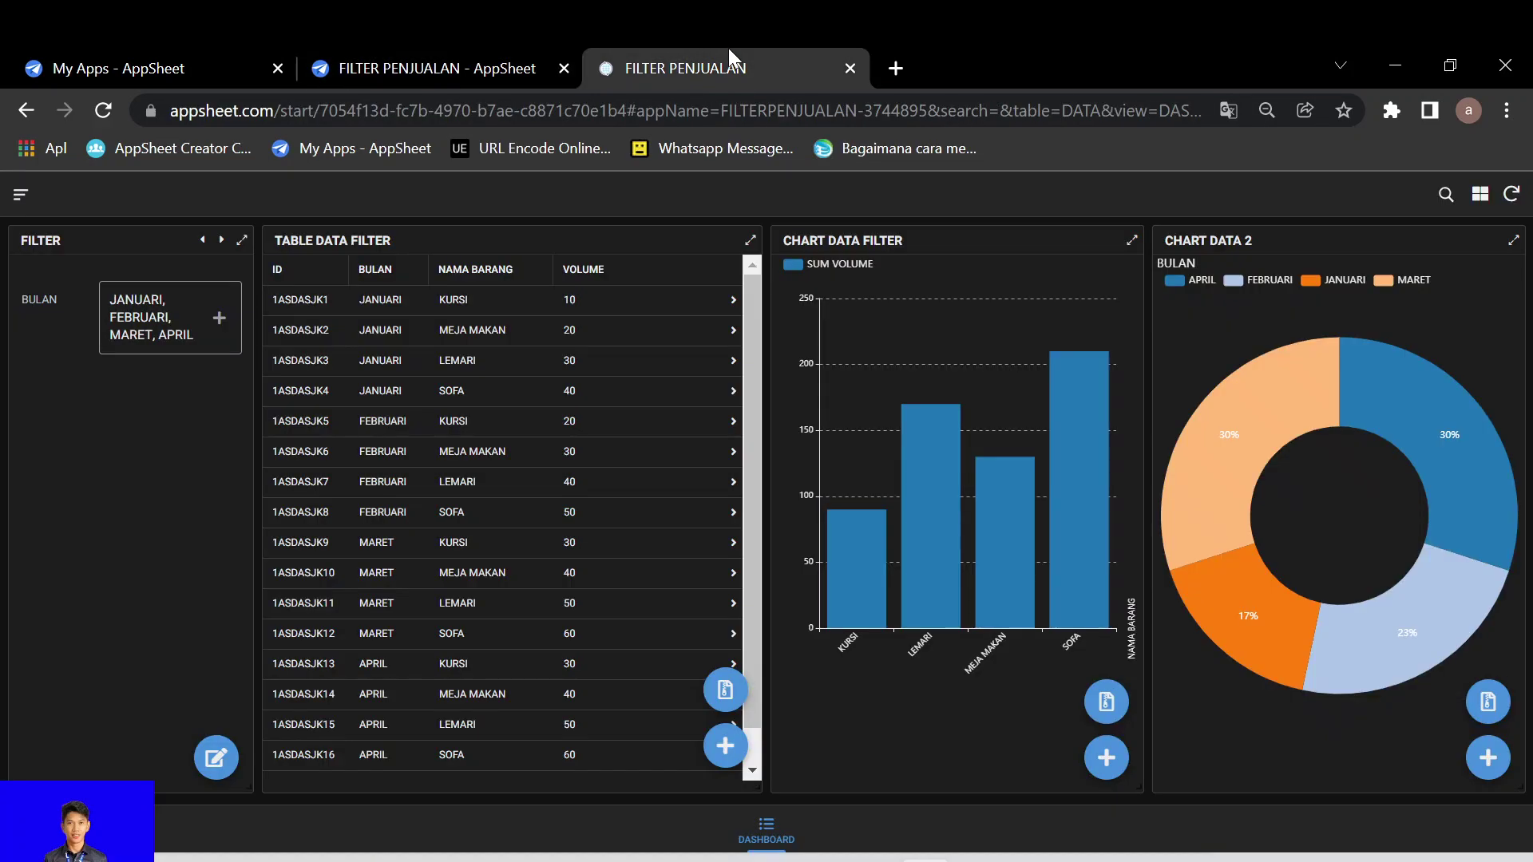
# Open the DATA view, show its built-in filter options and return to the dashboard.
pyautogui.click(22, 195)
pyautogui.click(55, 274)
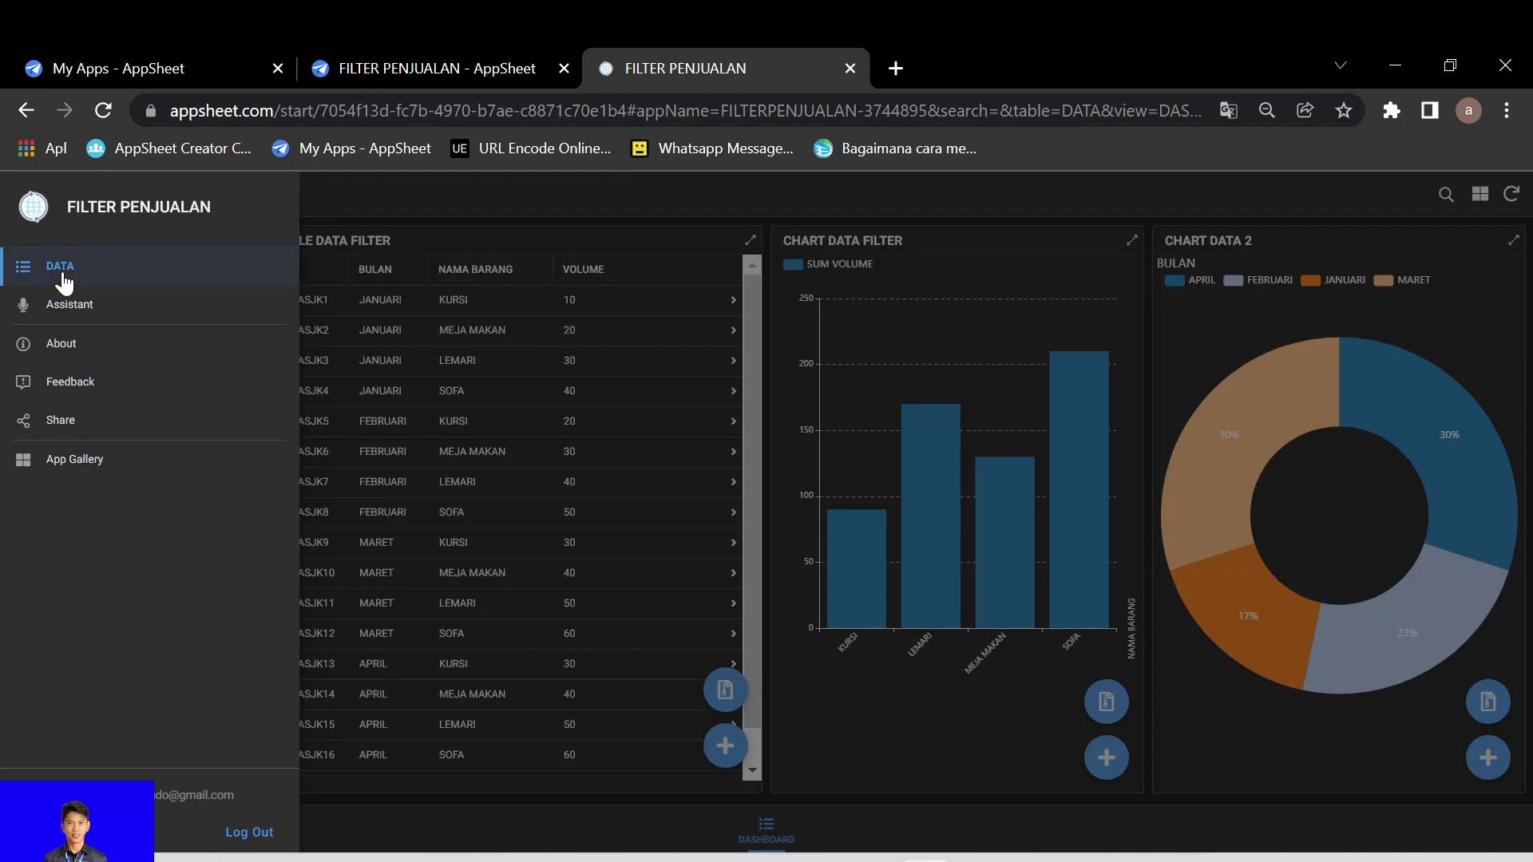
pyautogui.click(1443, 196)
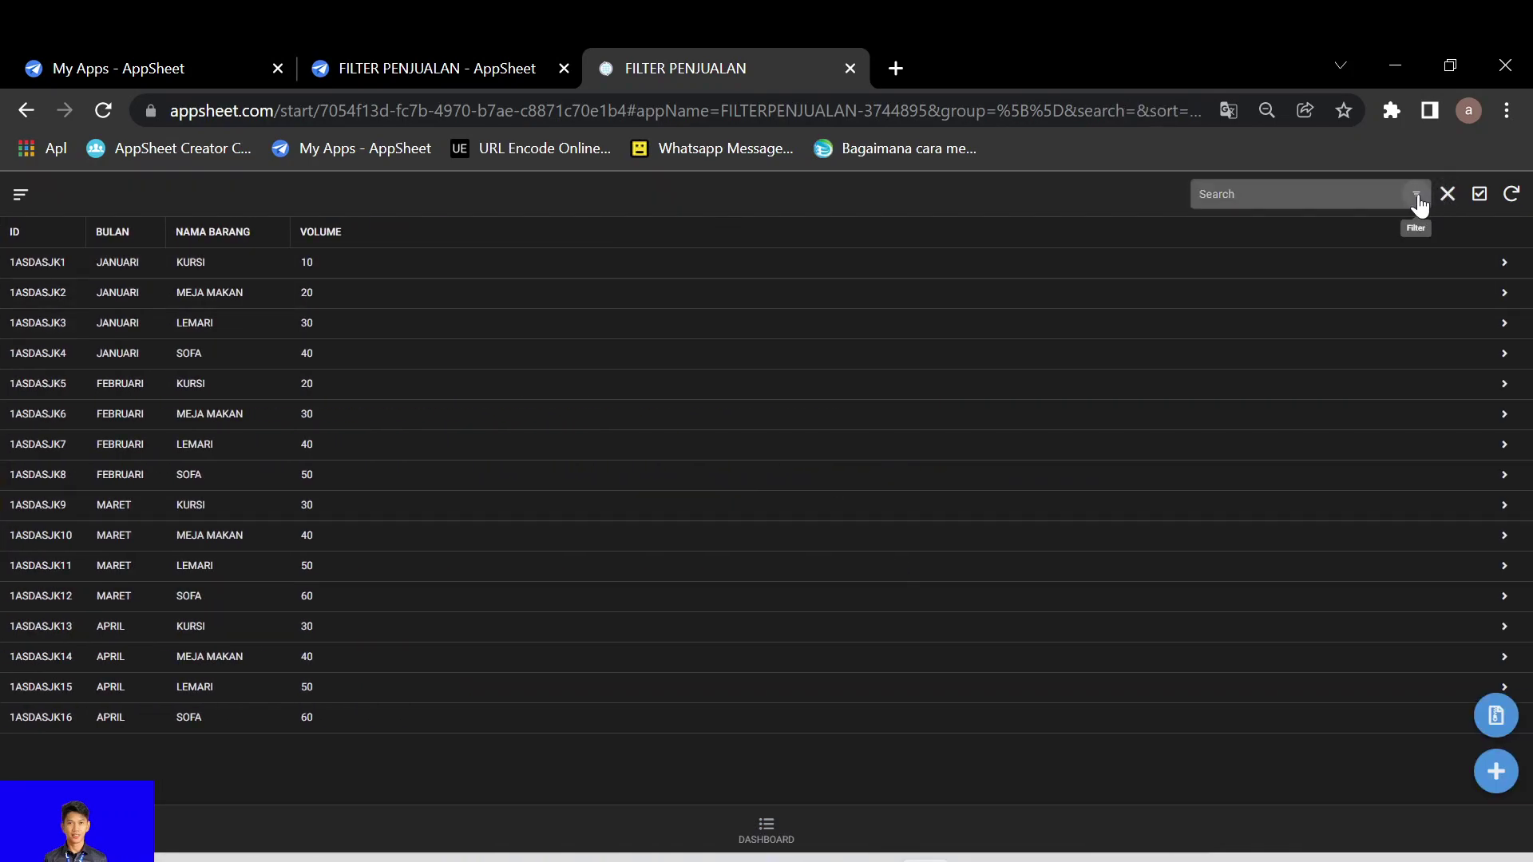
pyautogui.click(1418, 196)
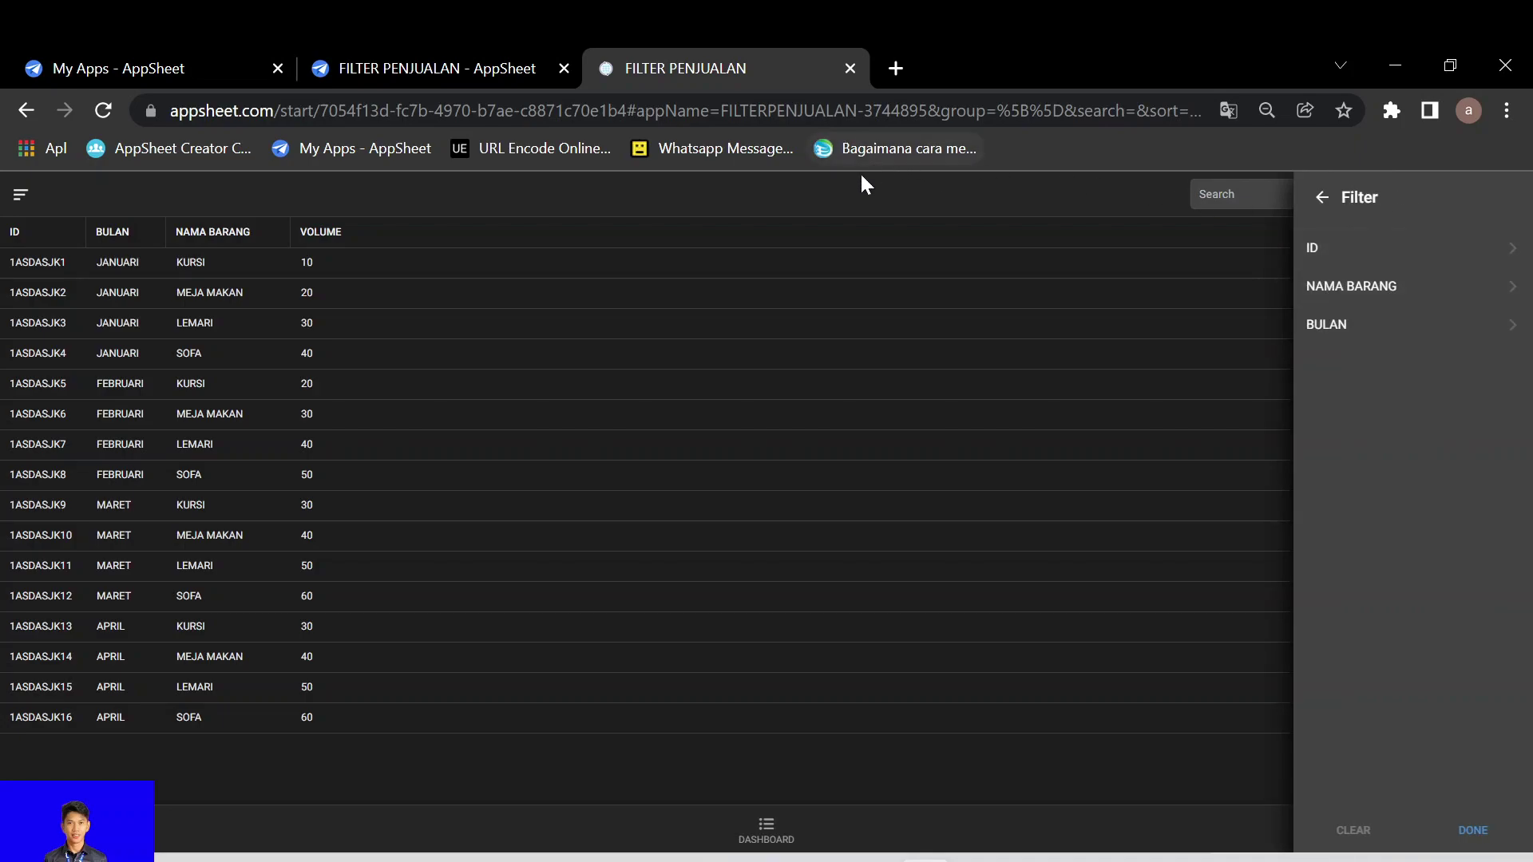
pyautogui.click(758, 843)
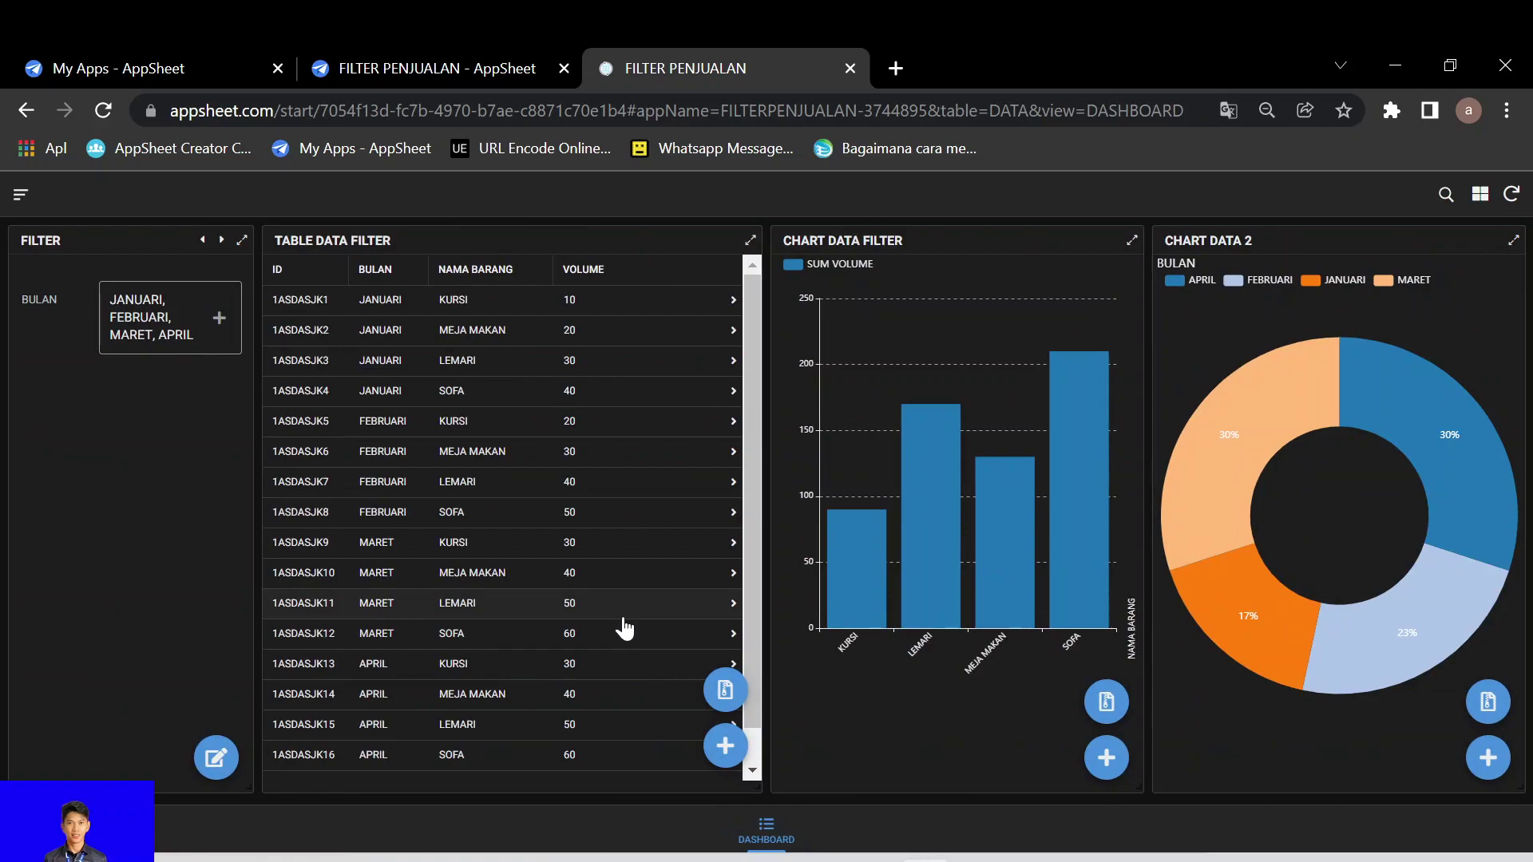
# Set the dashboard's BULAN filter to JANUARI only by deselecting FEBRUARI, MARET and APRIL.
pyautogui.click(219, 320)
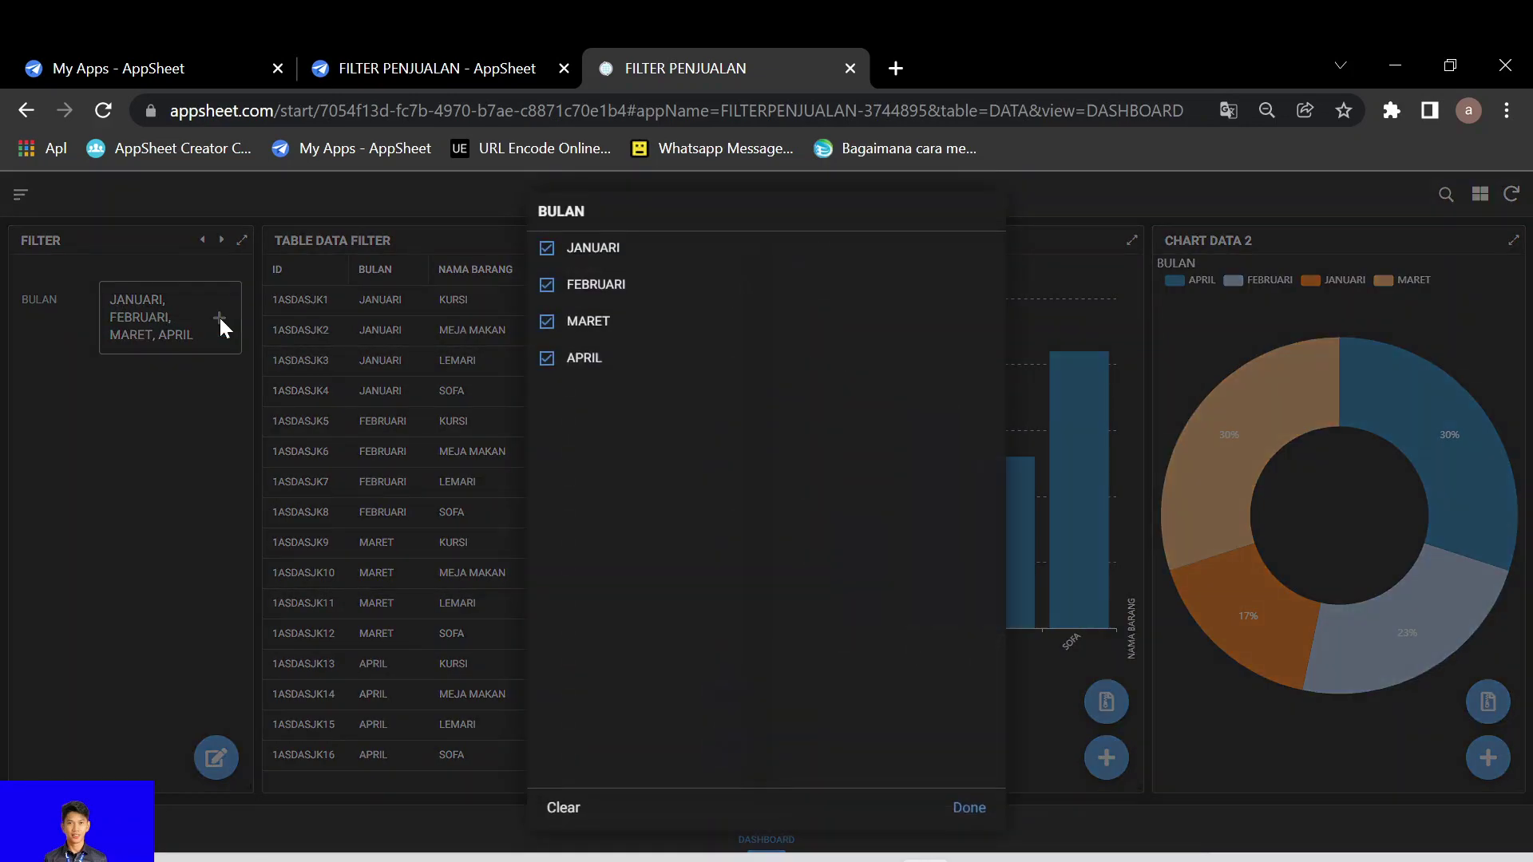
pyautogui.click(547, 322)
pyautogui.click(547, 359)
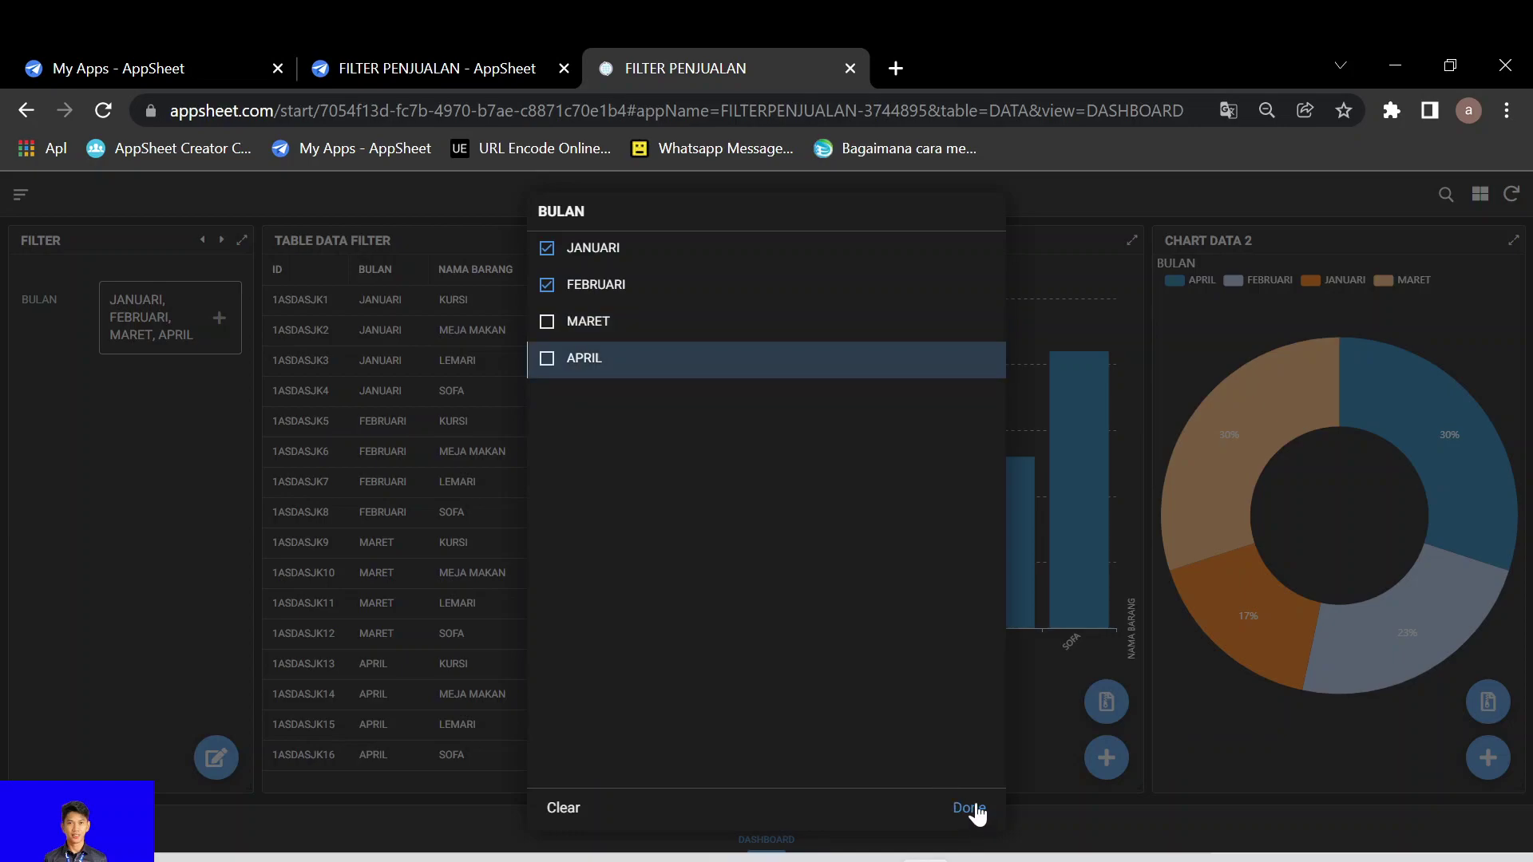
pyautogui.click(550, 286)
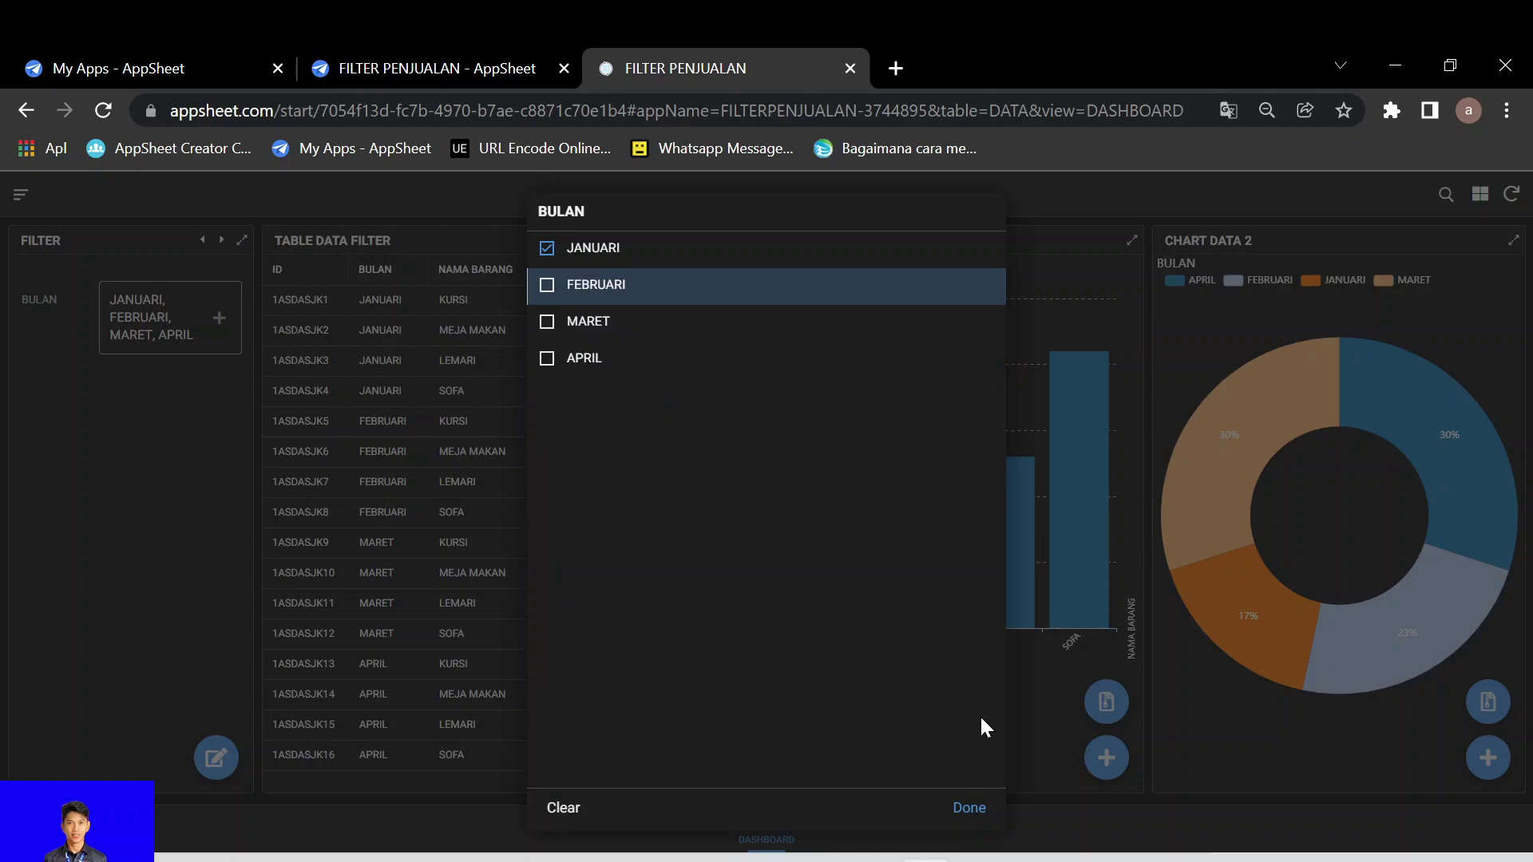
pyautogui.click(970, 808)
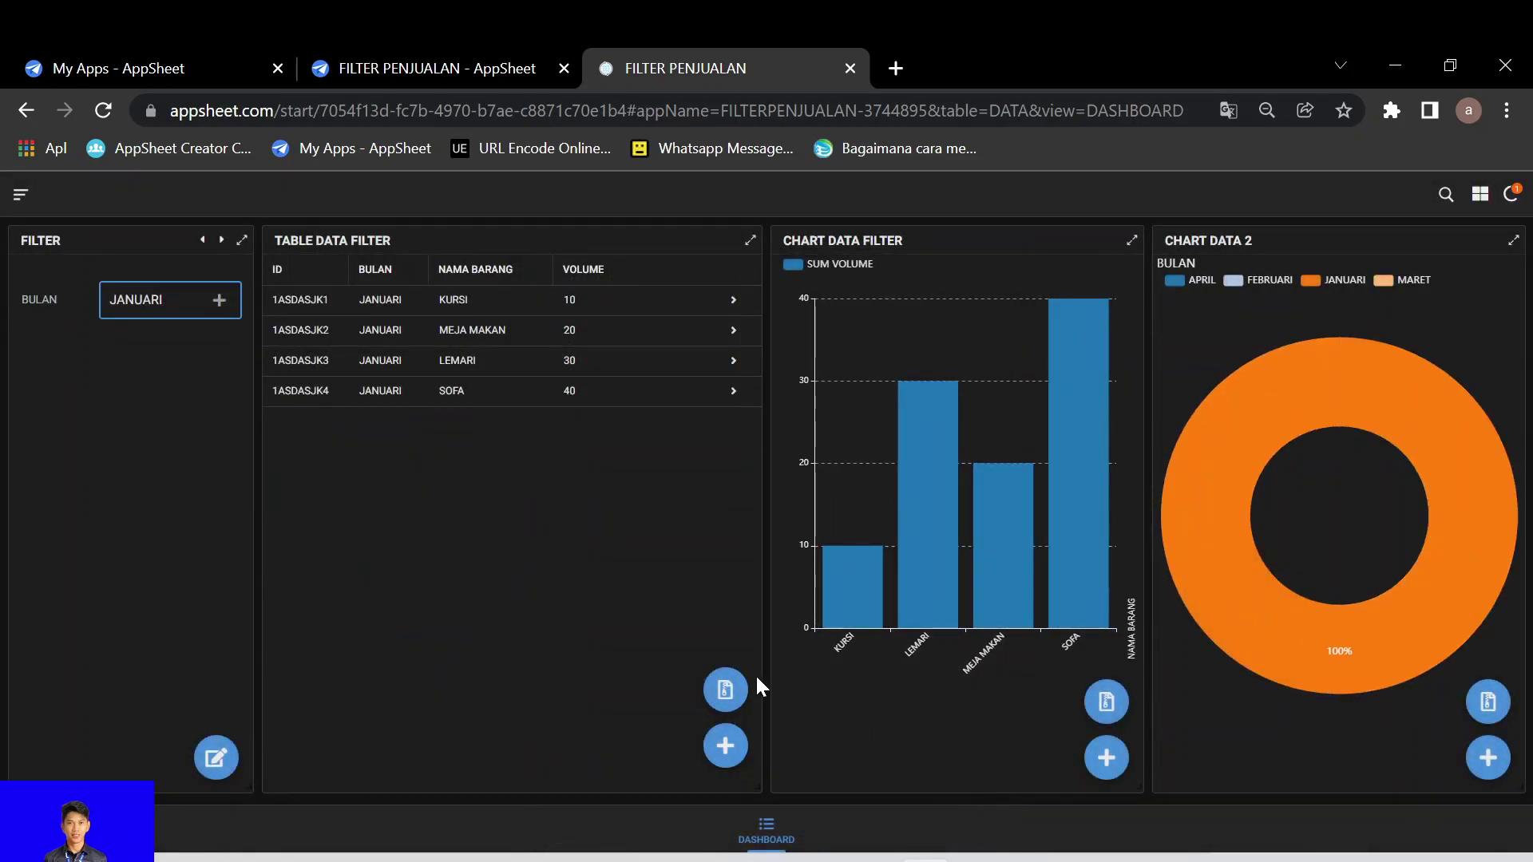
# Export the dashboard's TABLE DATA FILTER view to CSV and open the downloaded file in Excel.
pyautogui.click(727, 690)
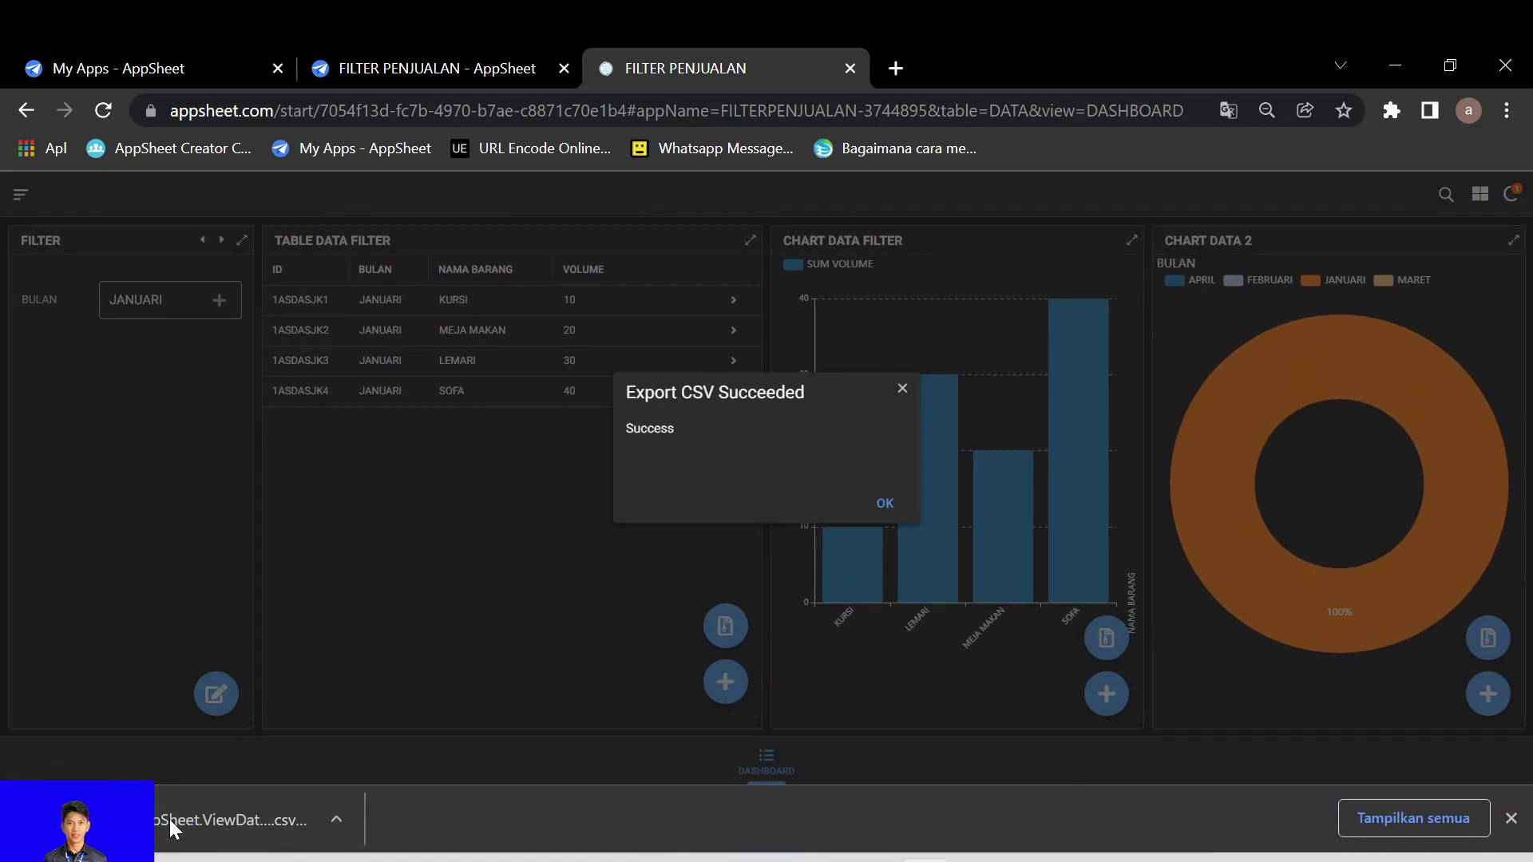
pyautogui.click(171, 823)
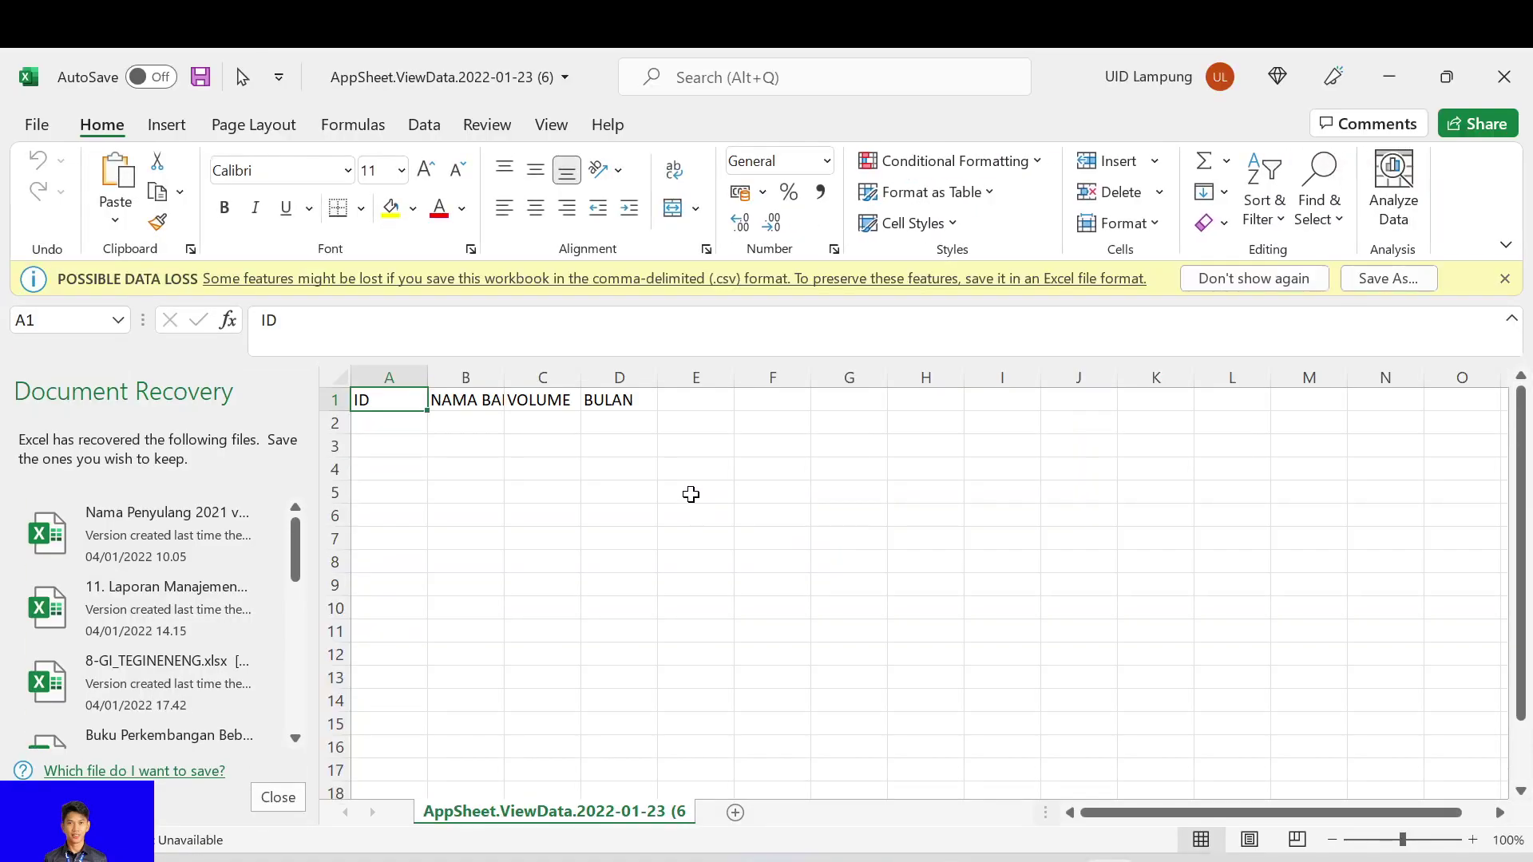
# Close the Document Recovery pane keeping its files, exit the workbook and dismiss the export message in the app.
pyautogui.click(278, 798)
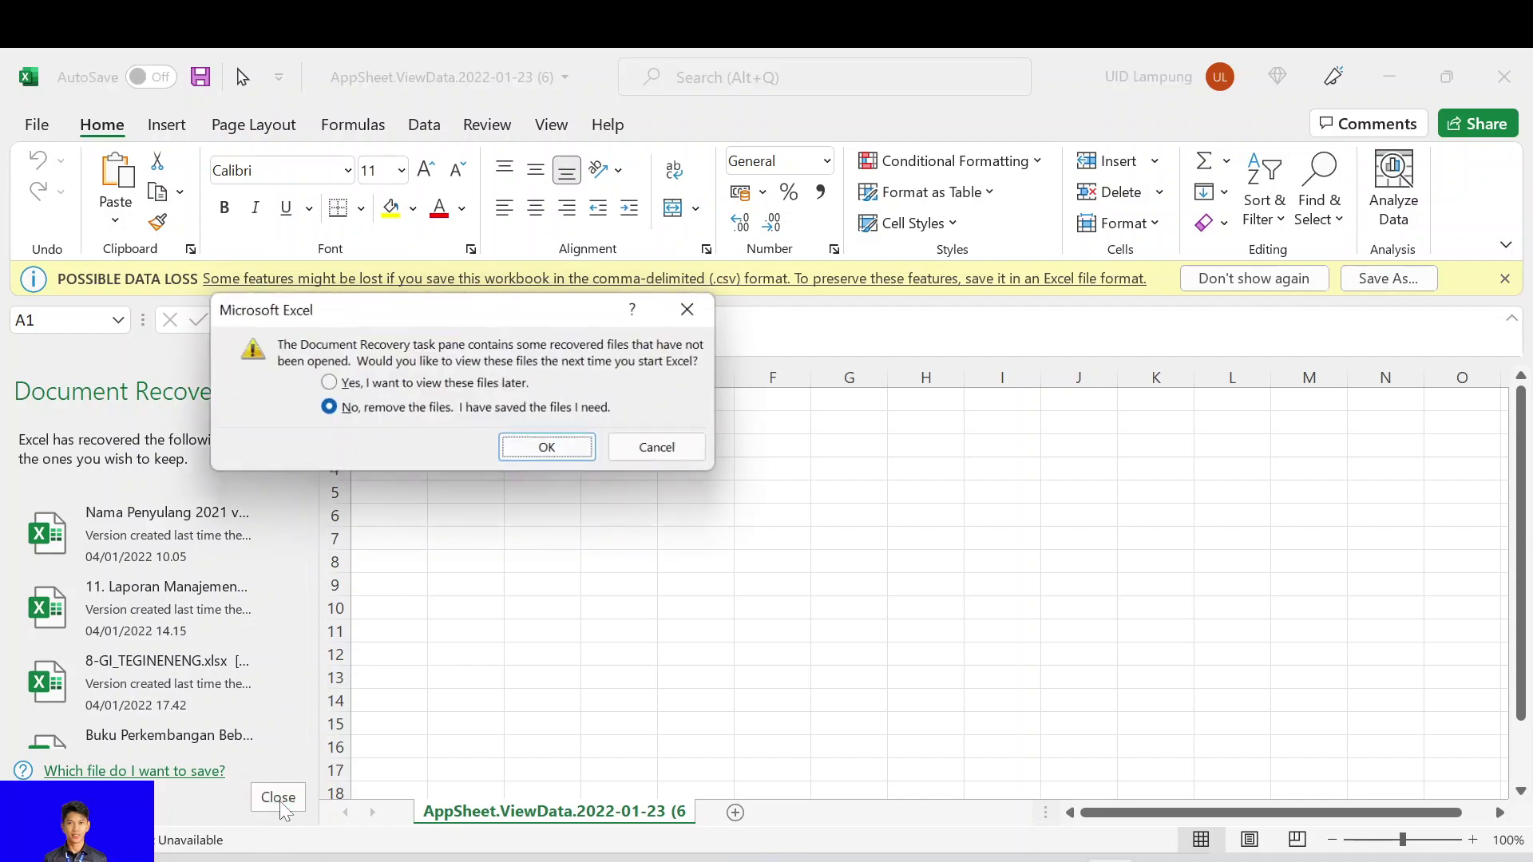
pyautogui.click(428, 385)
pyautogui.click(548, 443)
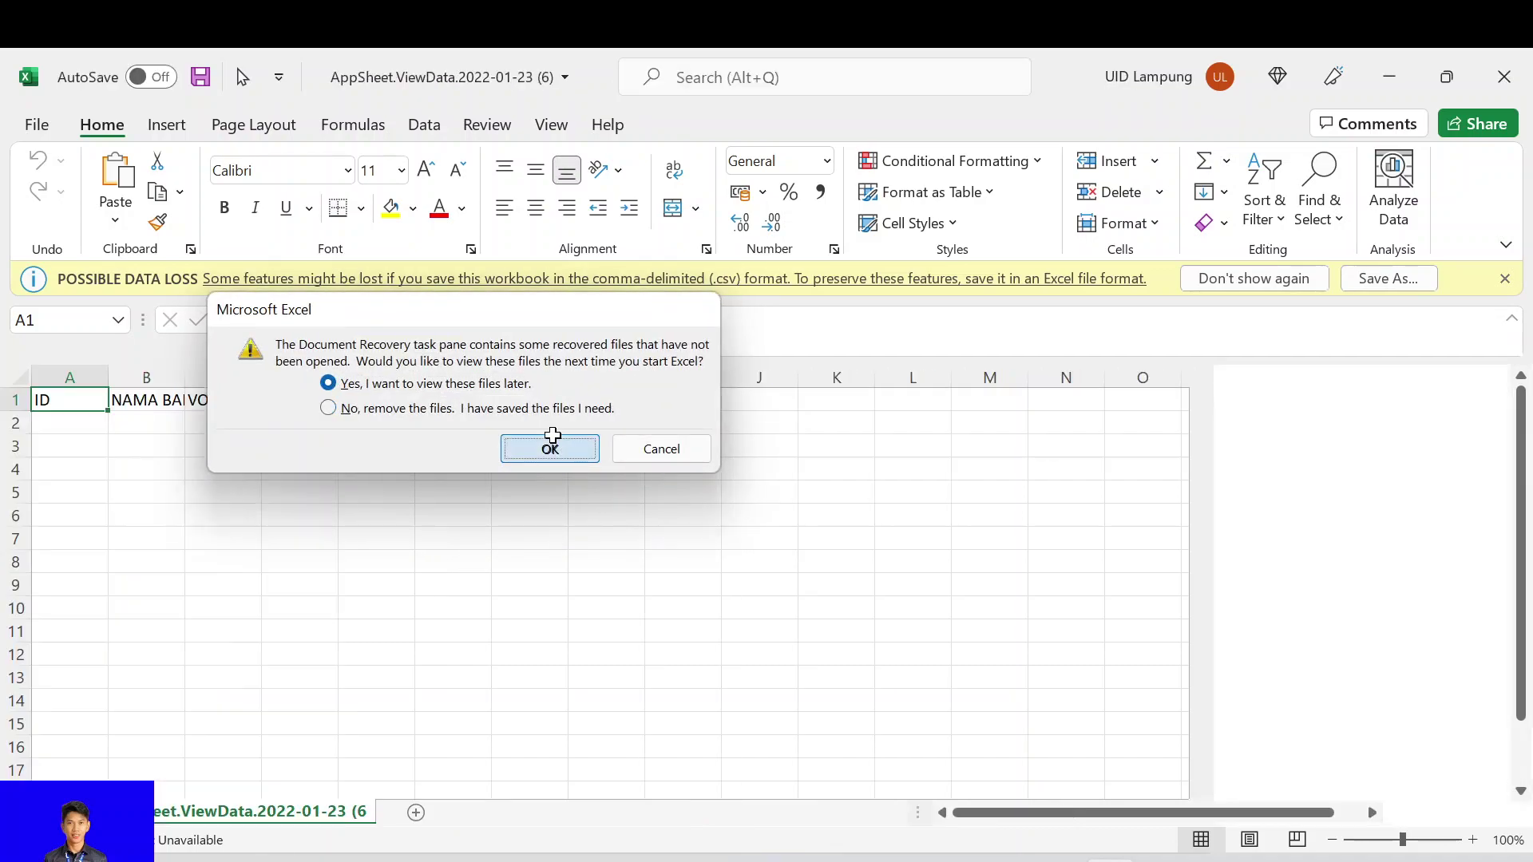
pyautogui.click(1504, 77)
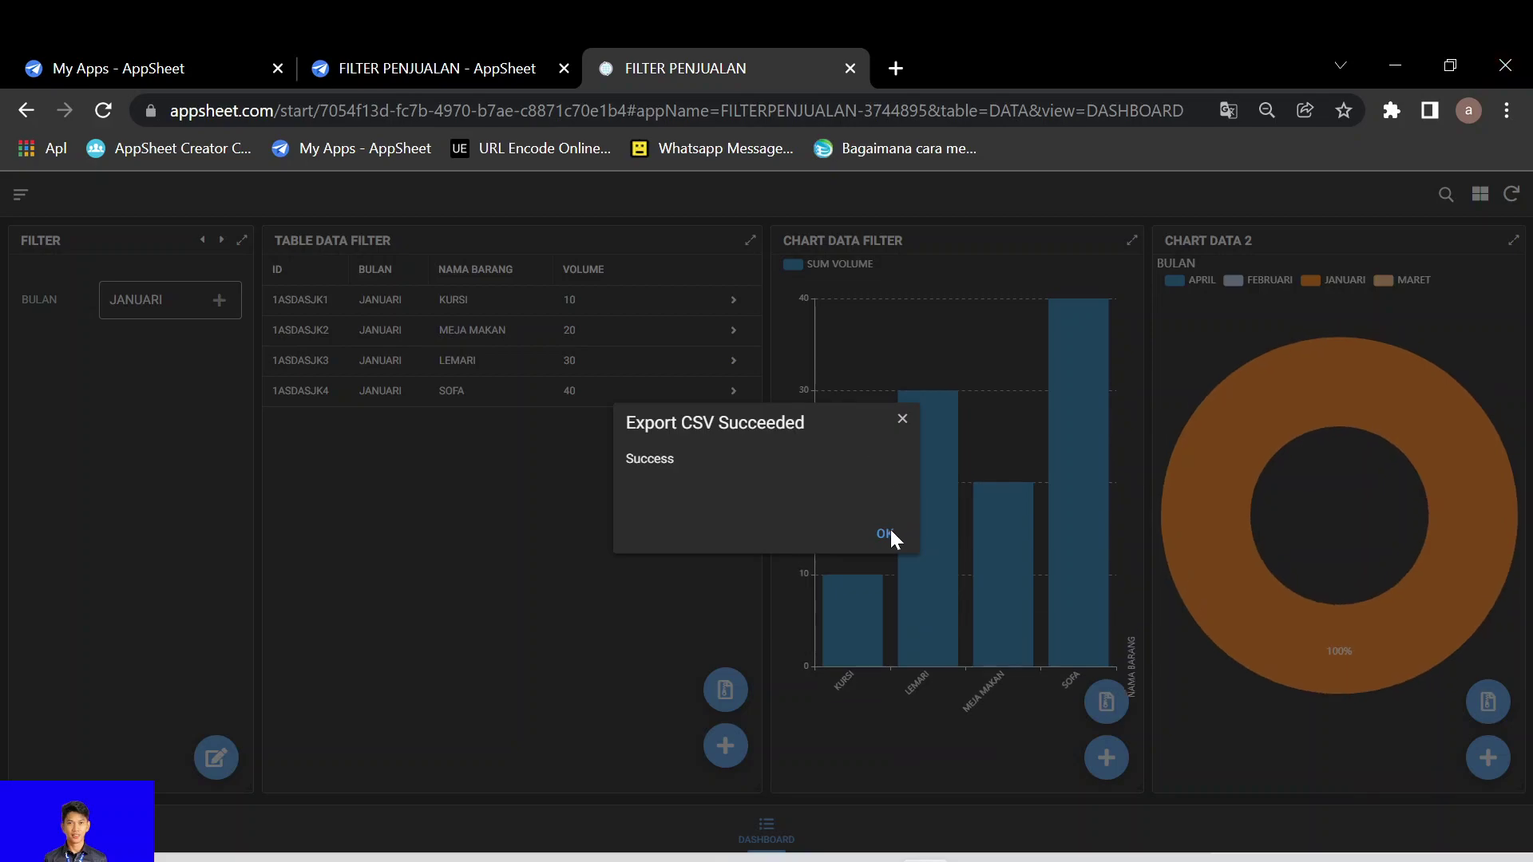
pyautogui.click(883, 533)
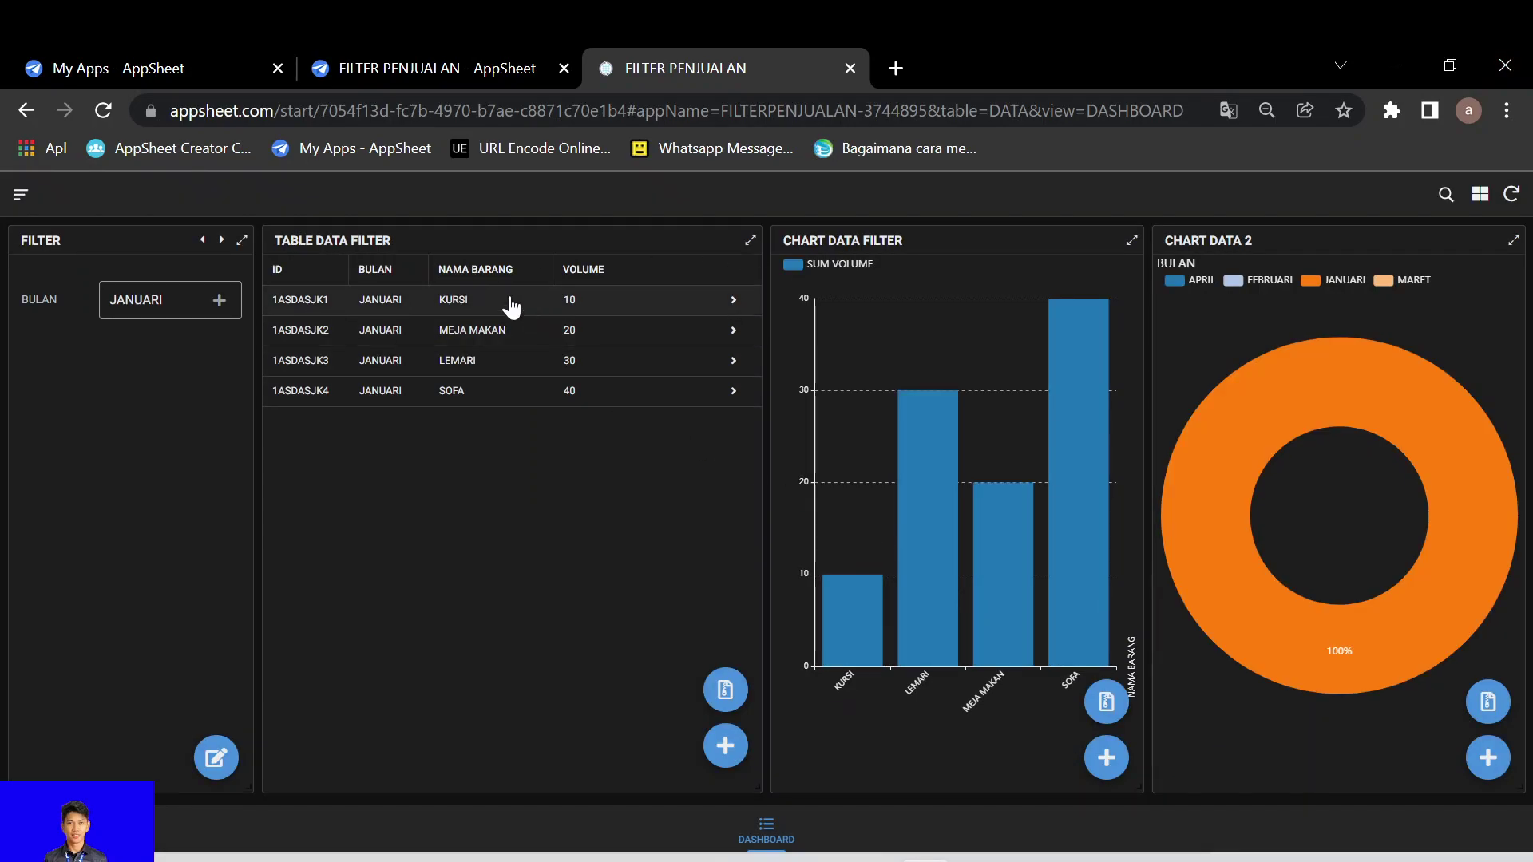
# Open the full DATA view and switch its row selection mode on and off.
pyautogui.click(21, 194)
pyautogui.click(64, 267)
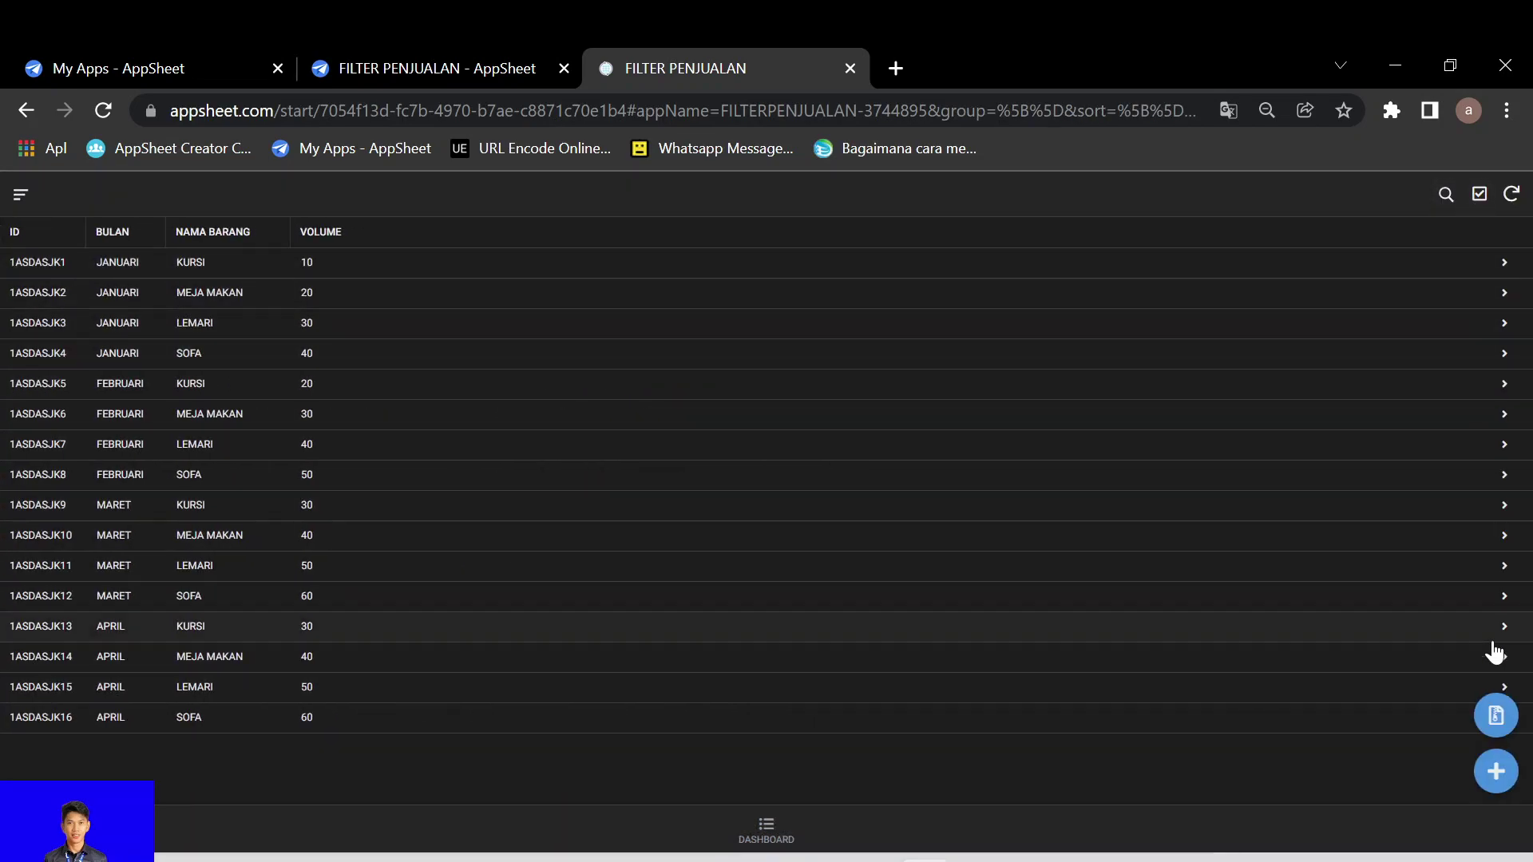
pyautogui.click(1485, 200)
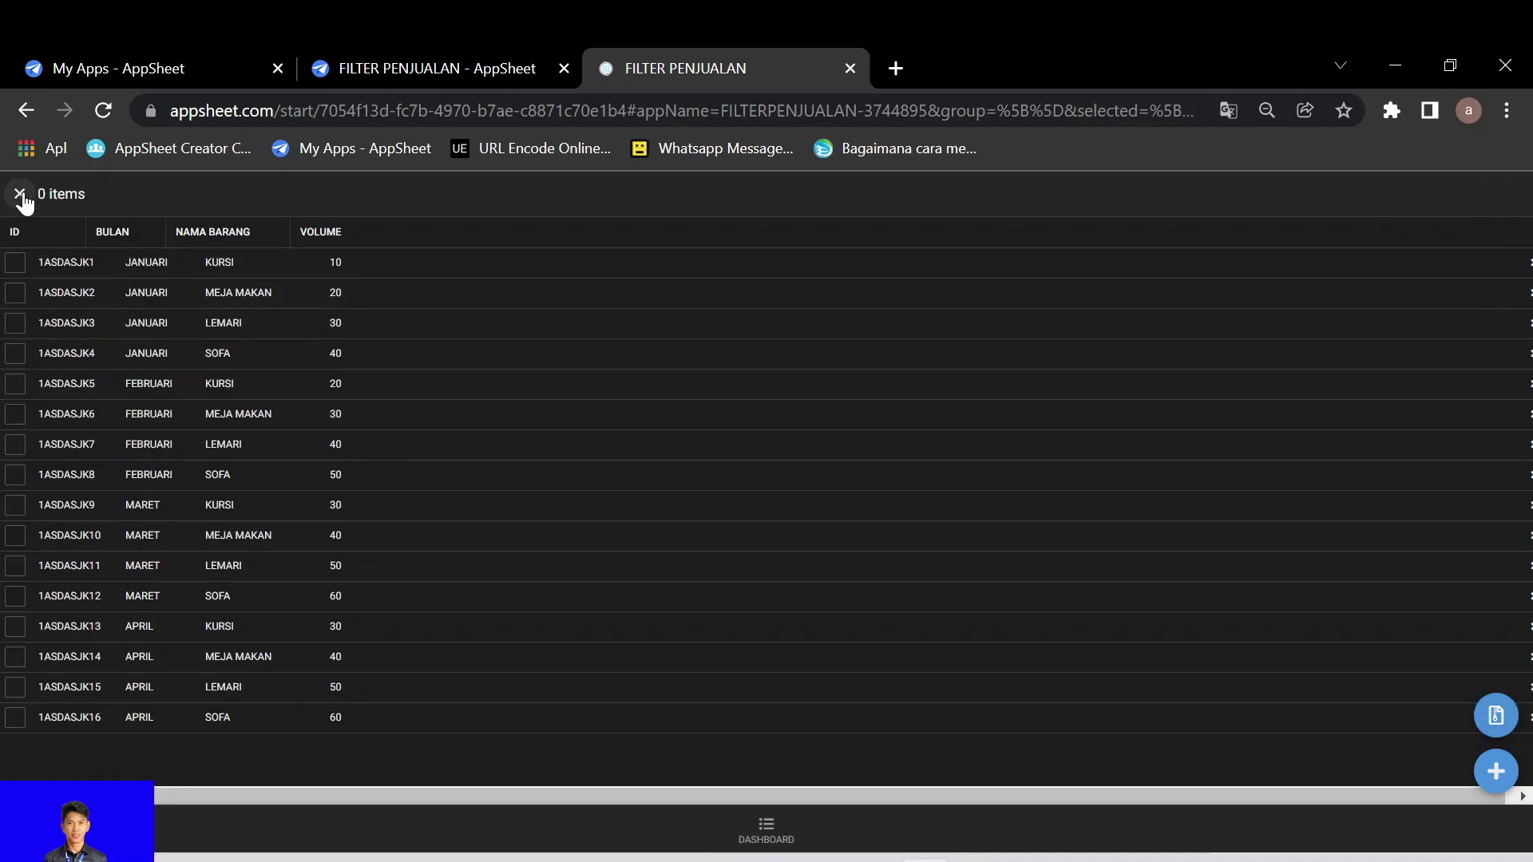
pyautogui.click(19, 194)
# Filter the DATA view's BULAN to JANUARI with the built-in filter.
pyautogui.click(1447, 198)
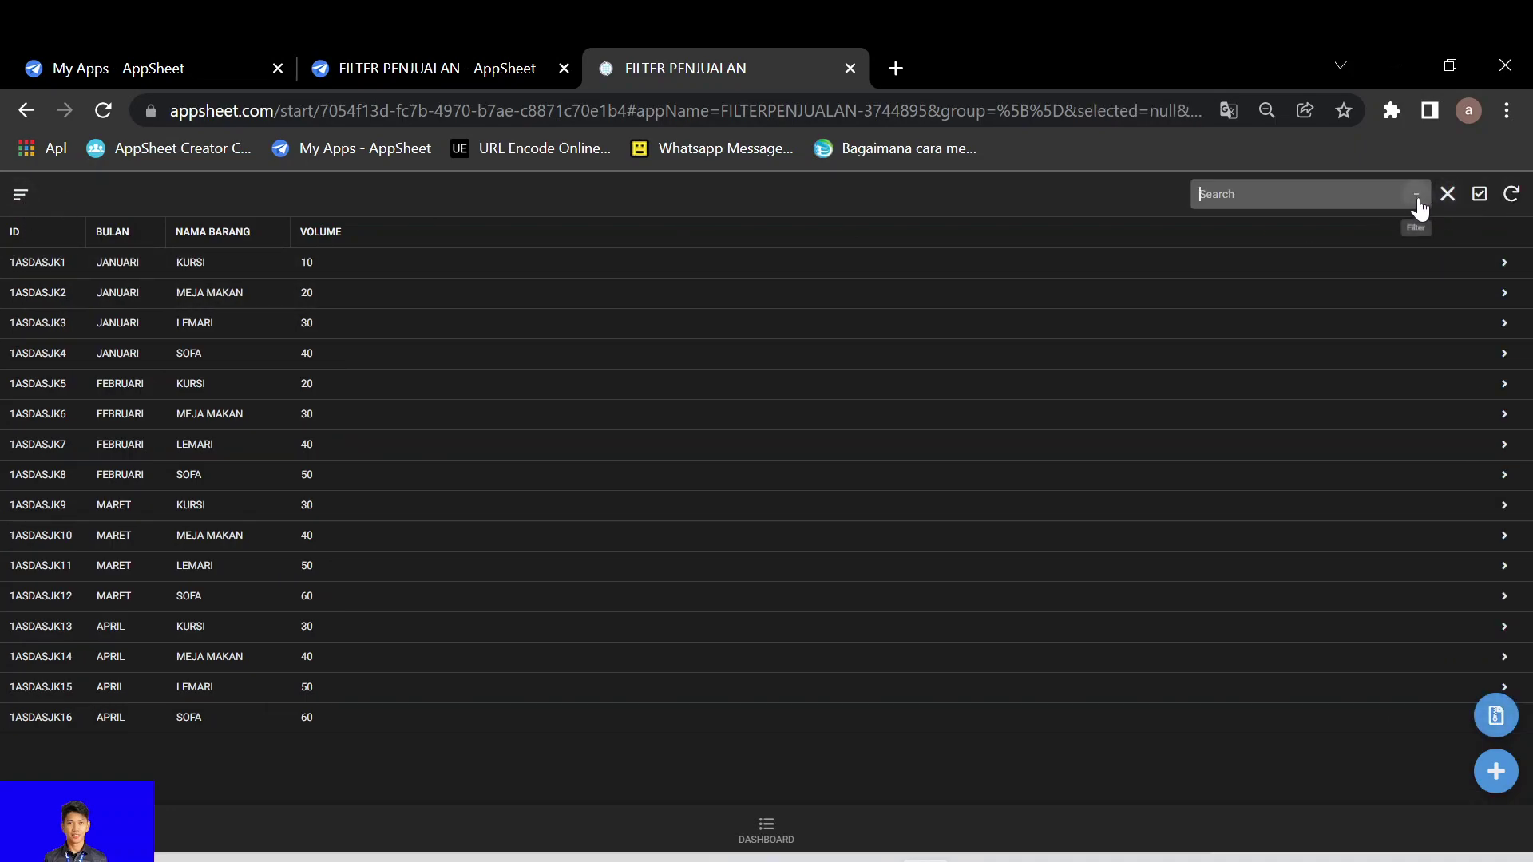
pyautogui.click(1417, 194)
pyautogui.click(1329, 325)
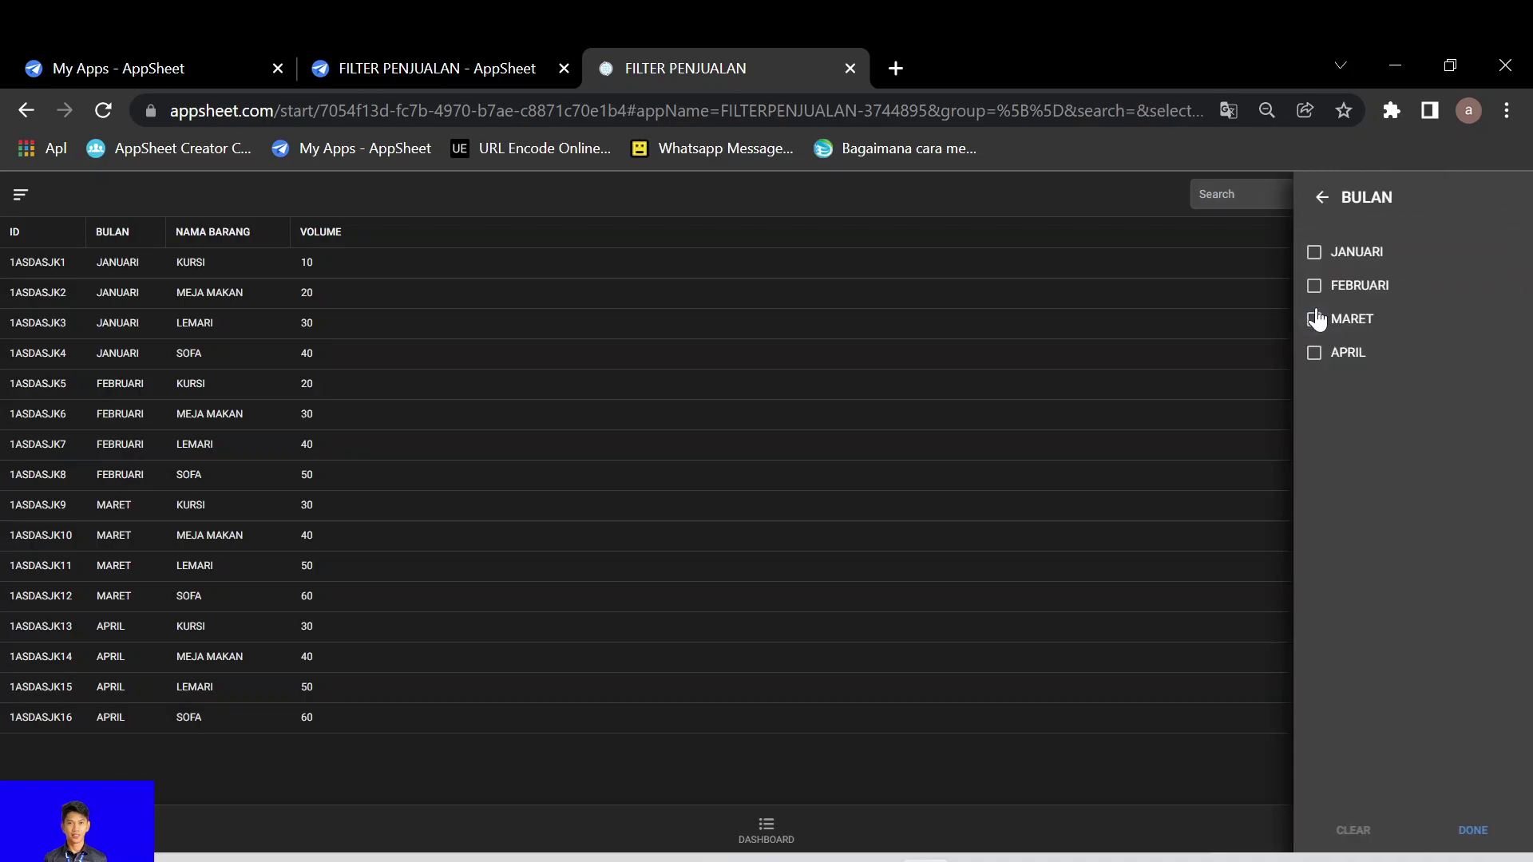
pyautogui.click(1315, 255)
pyautogui.click(1471, 827)
pyautogui.click(1200, 654)
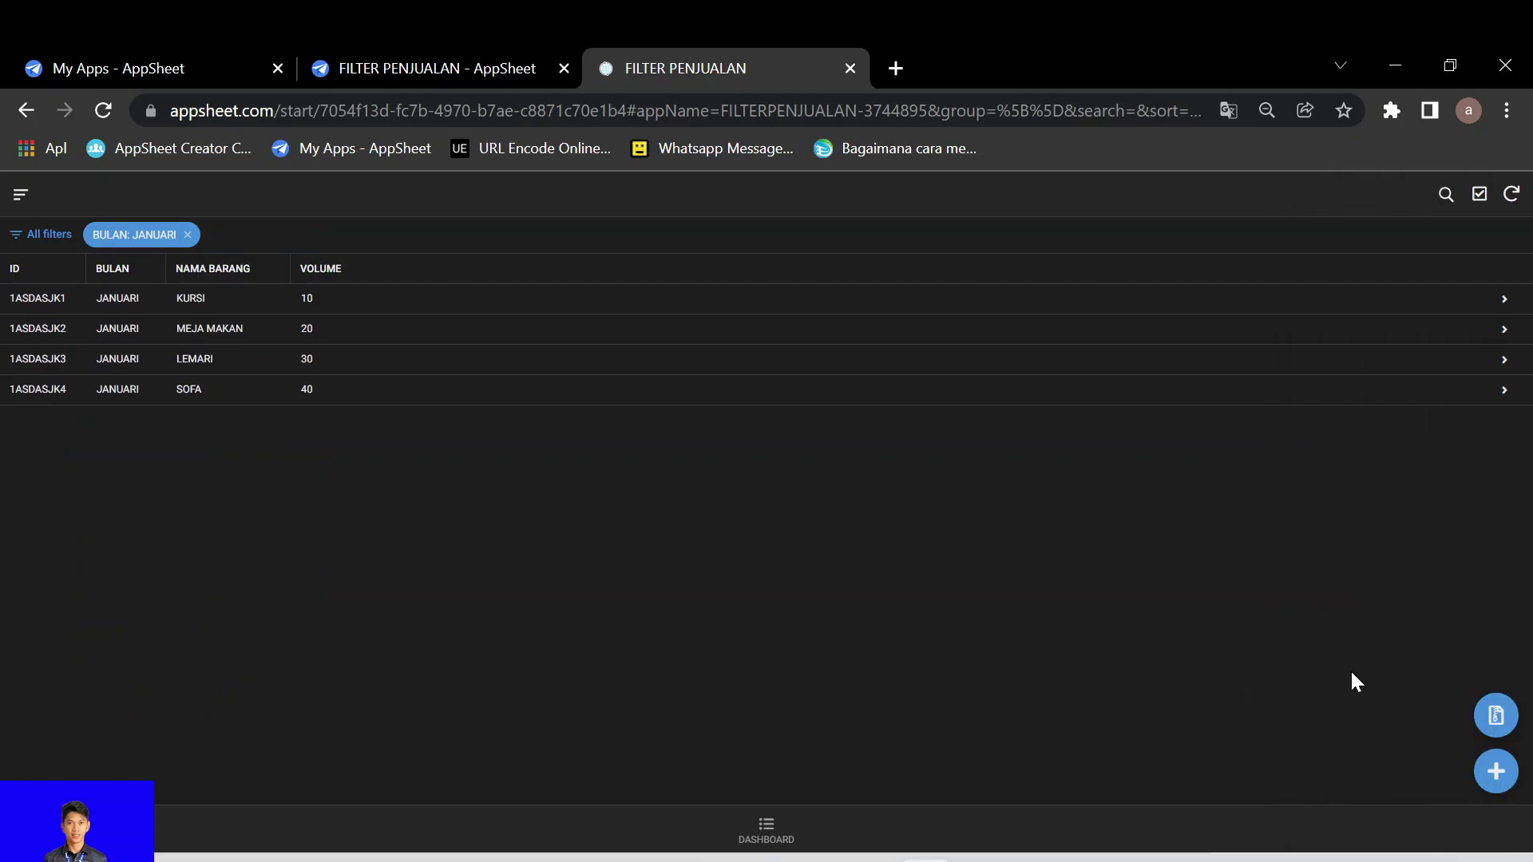
# Export the DATA view filtered to JANUARI as CSV and open the downloaded file in Excel.
pyautogui.click(1487, 717)
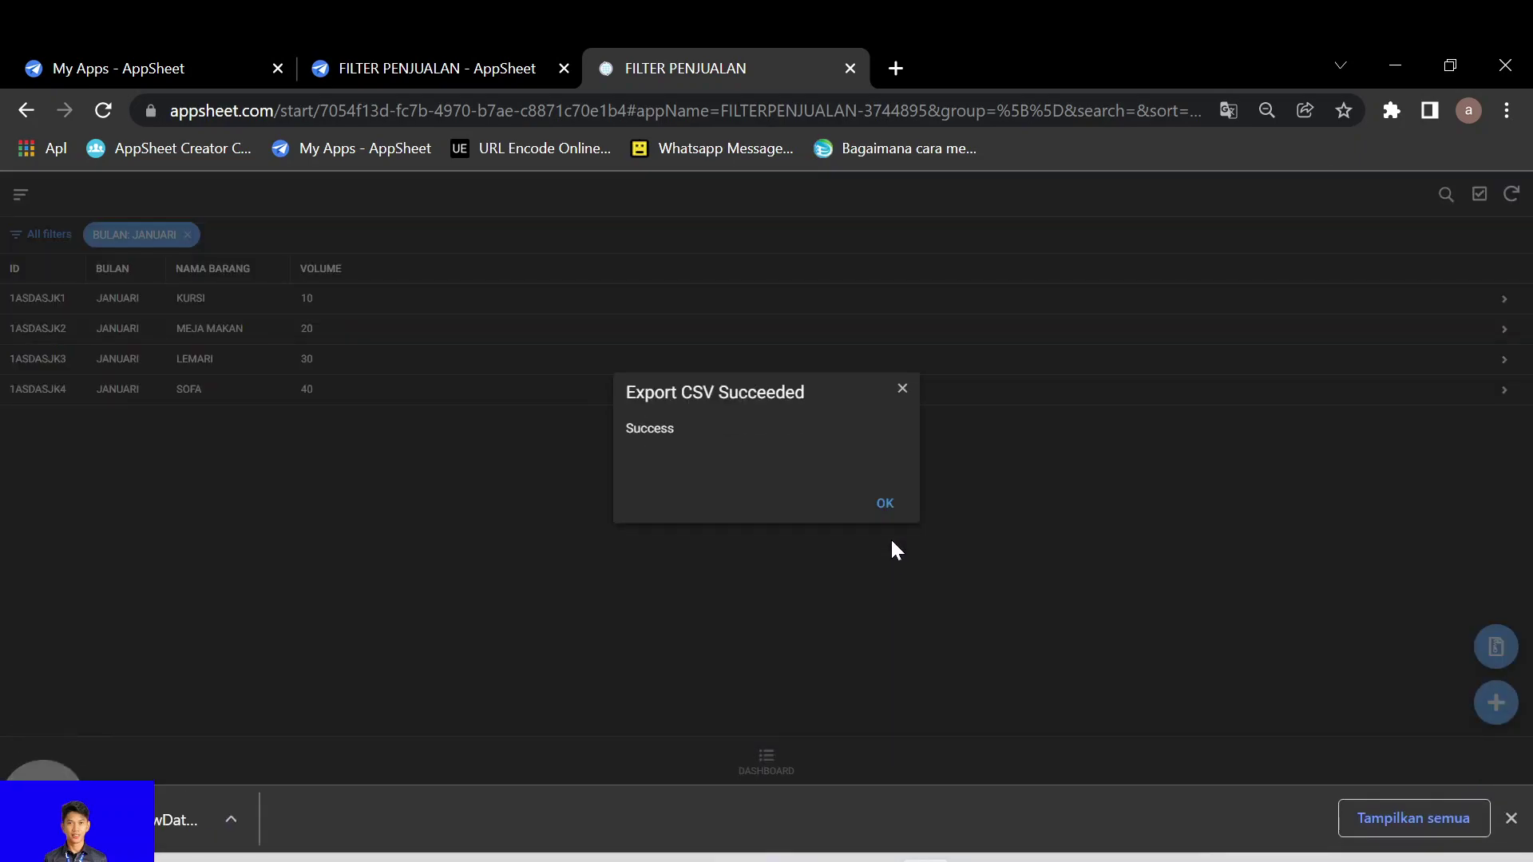
pyautogui.click(885, 504)
pyautogui.click(192, 820)
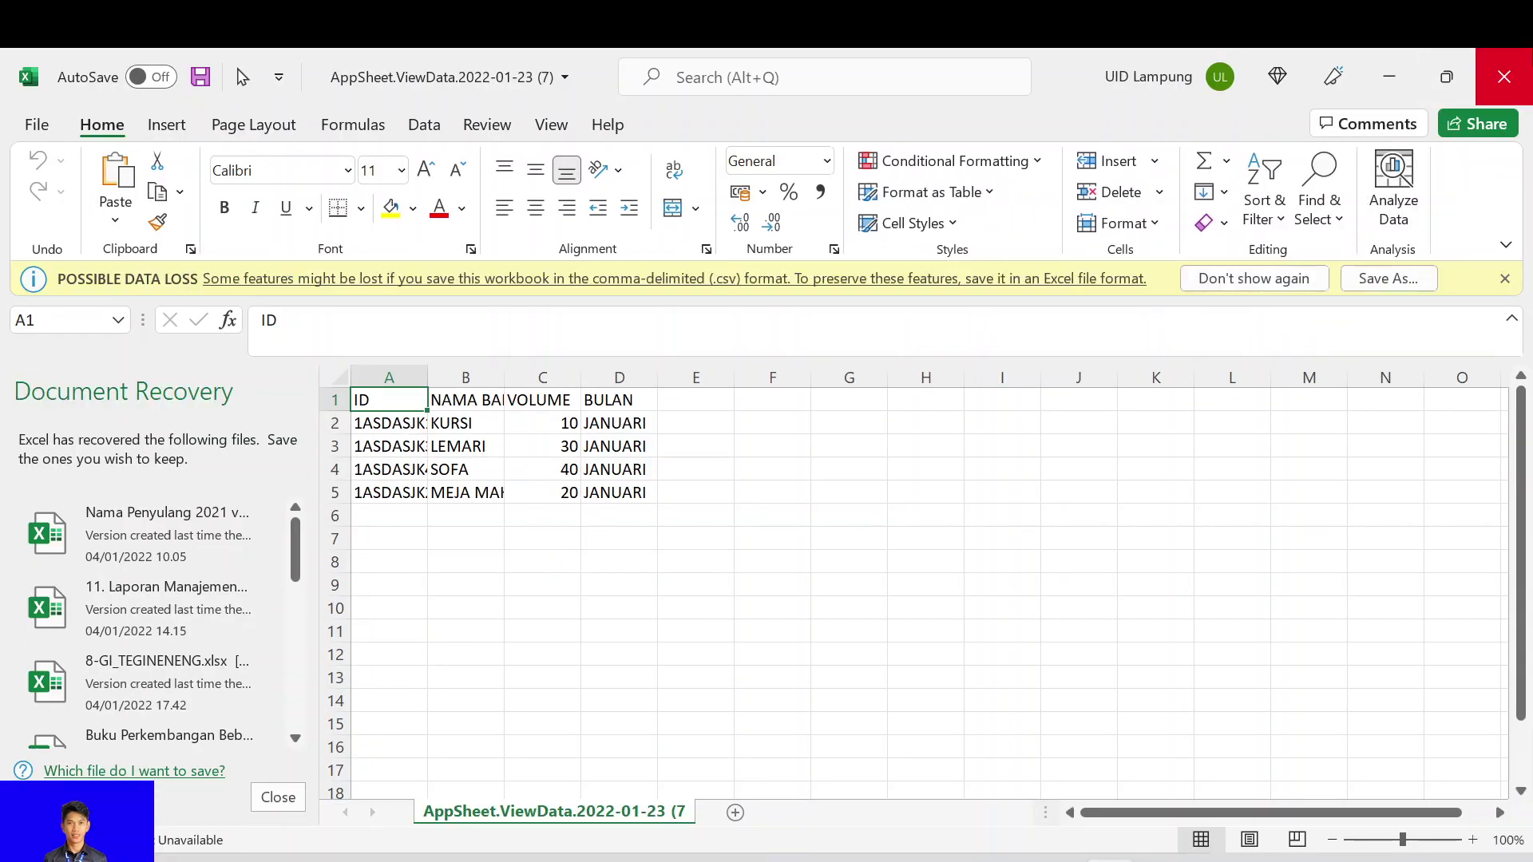
# Close the exported JANUARI workbook, keeping the recovered files available for viewing.
pyautogui.click(1504, 77)
pyautogui.click(530, 387)
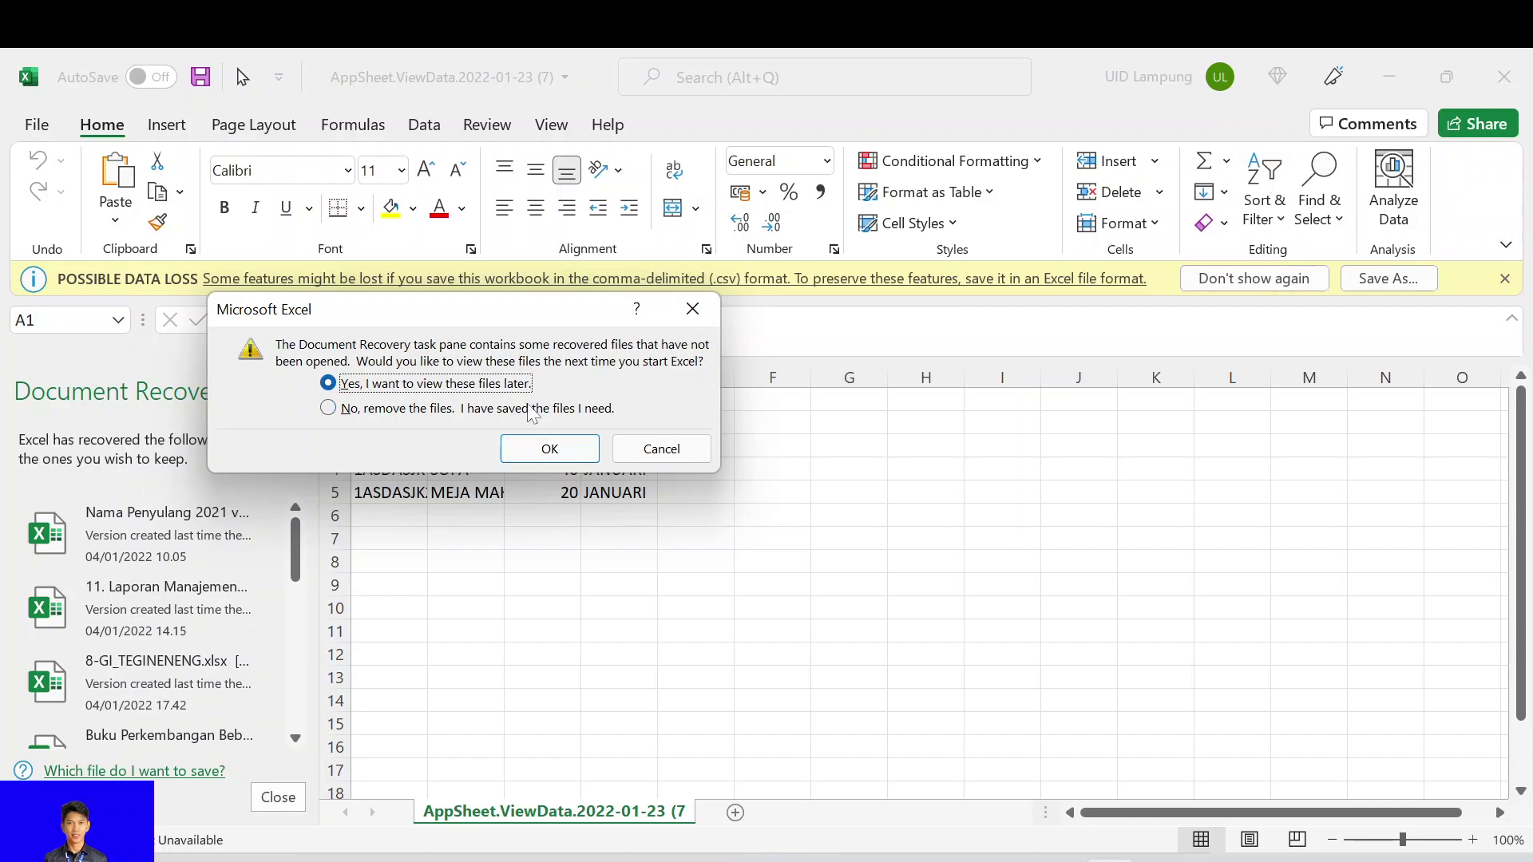
pyautogui.click(545, 444)
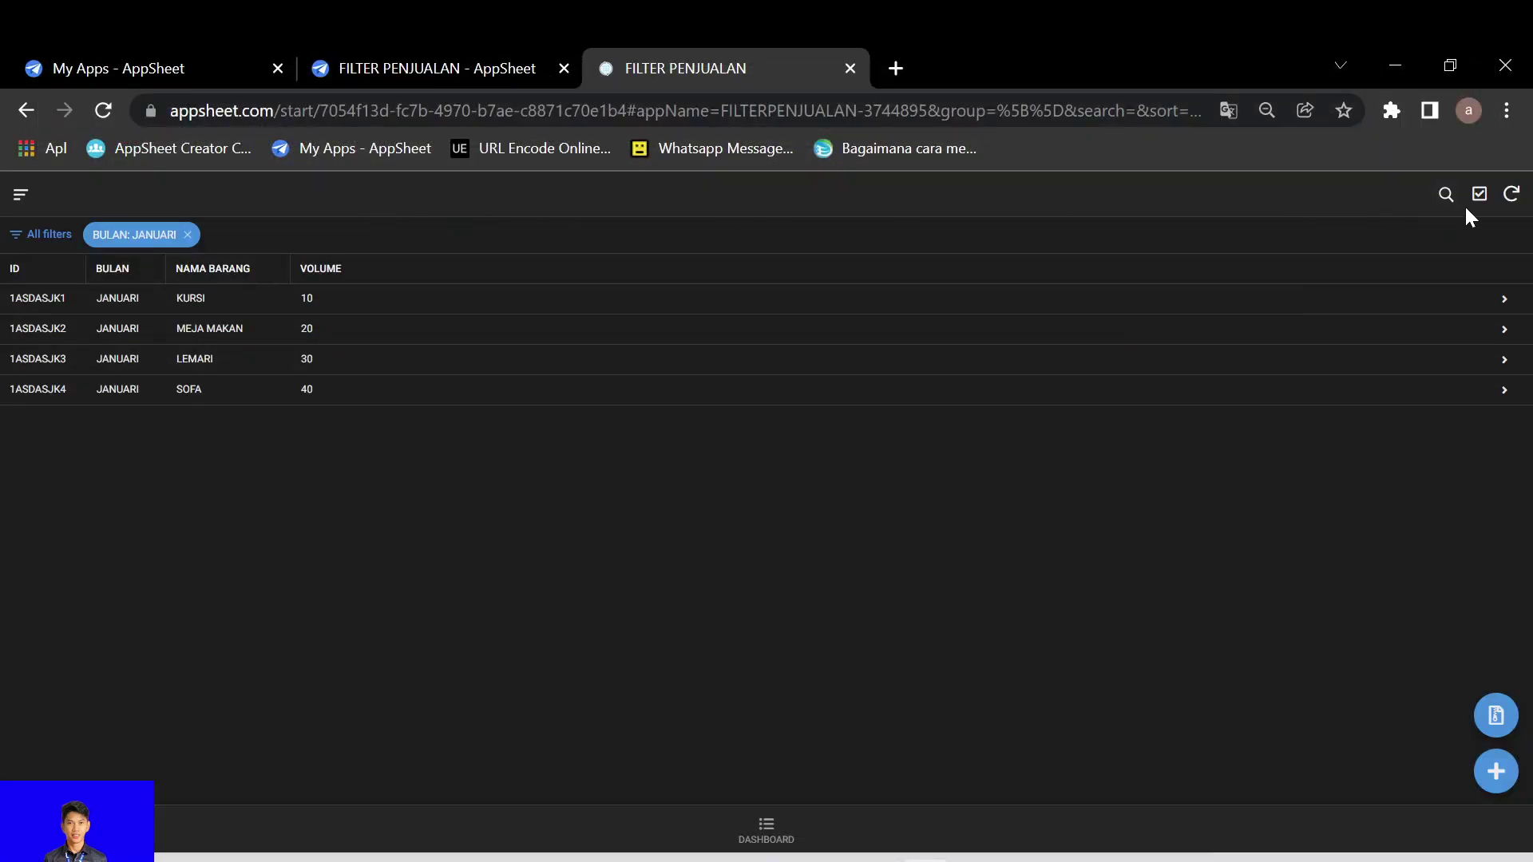
pyautogui.click(1445, 194)
pyautogui.click(1416, 200)
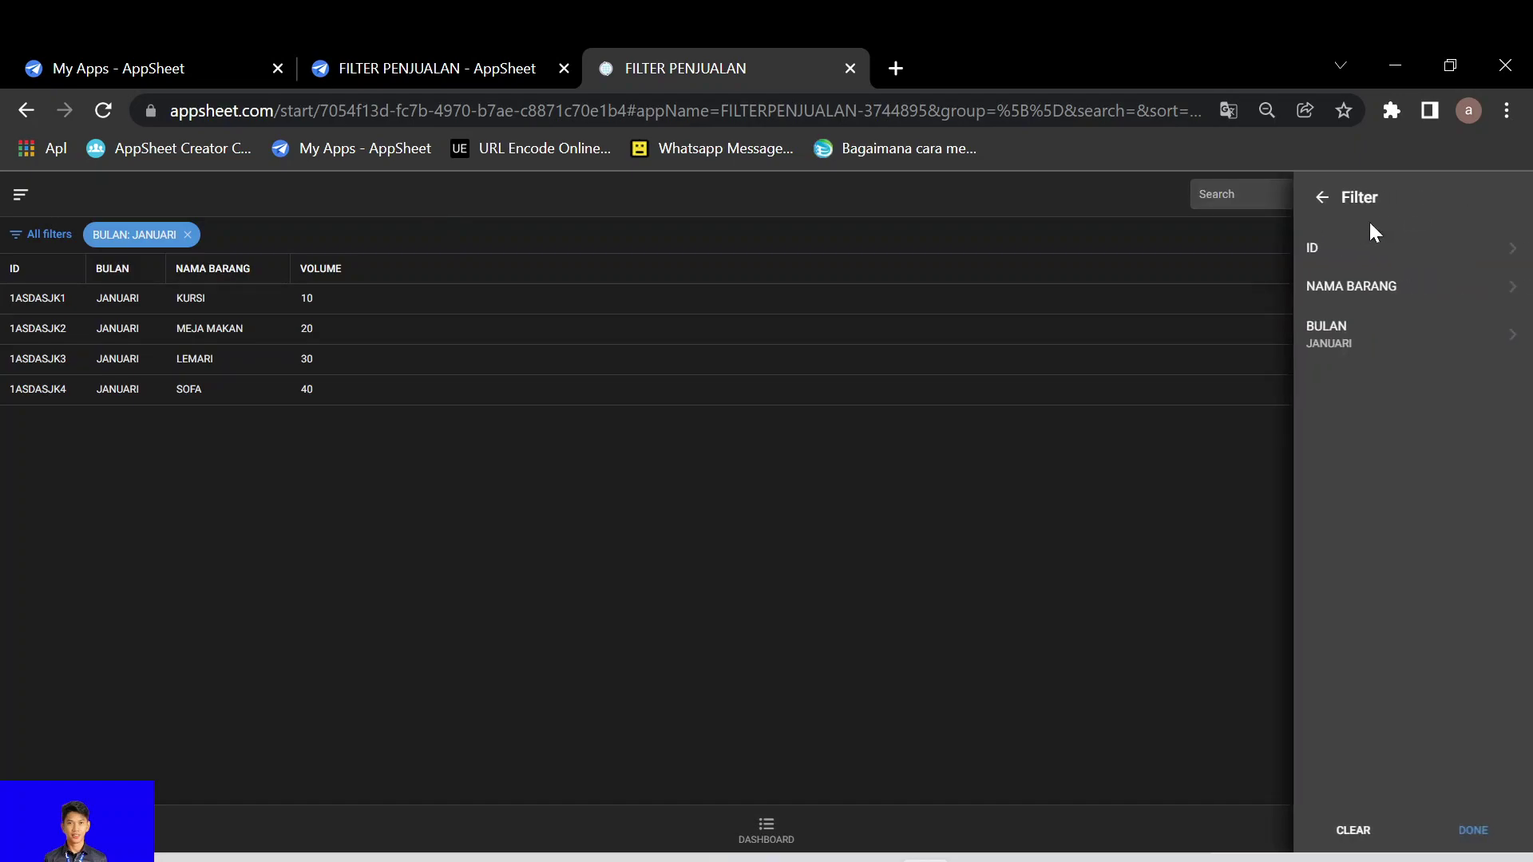
pyautogui.click(1361, 289)
pyautogui.click(1228, 464)
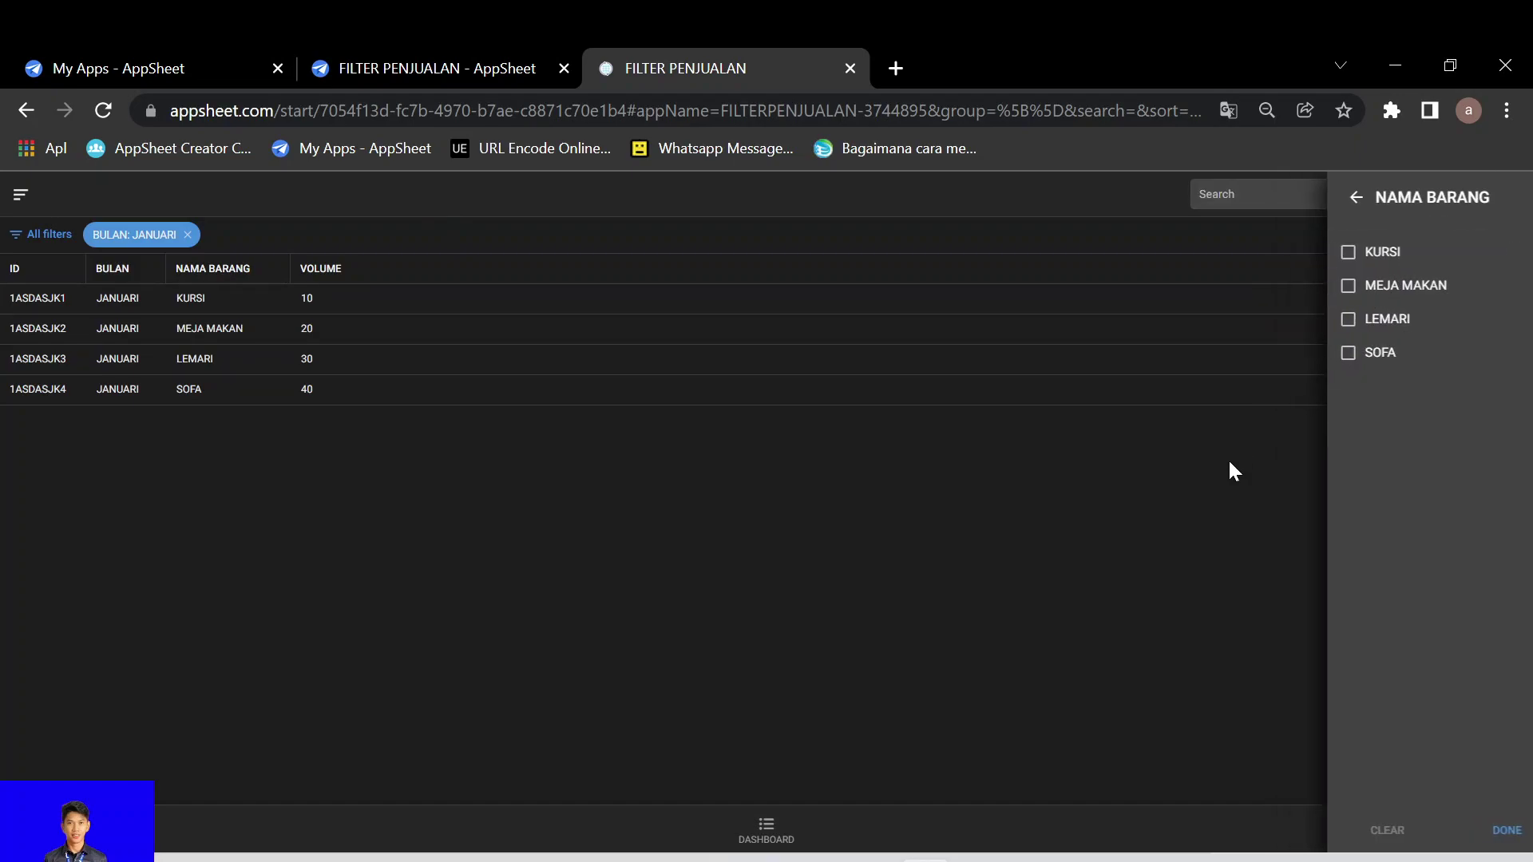
pyautogui.click(1277, 194)
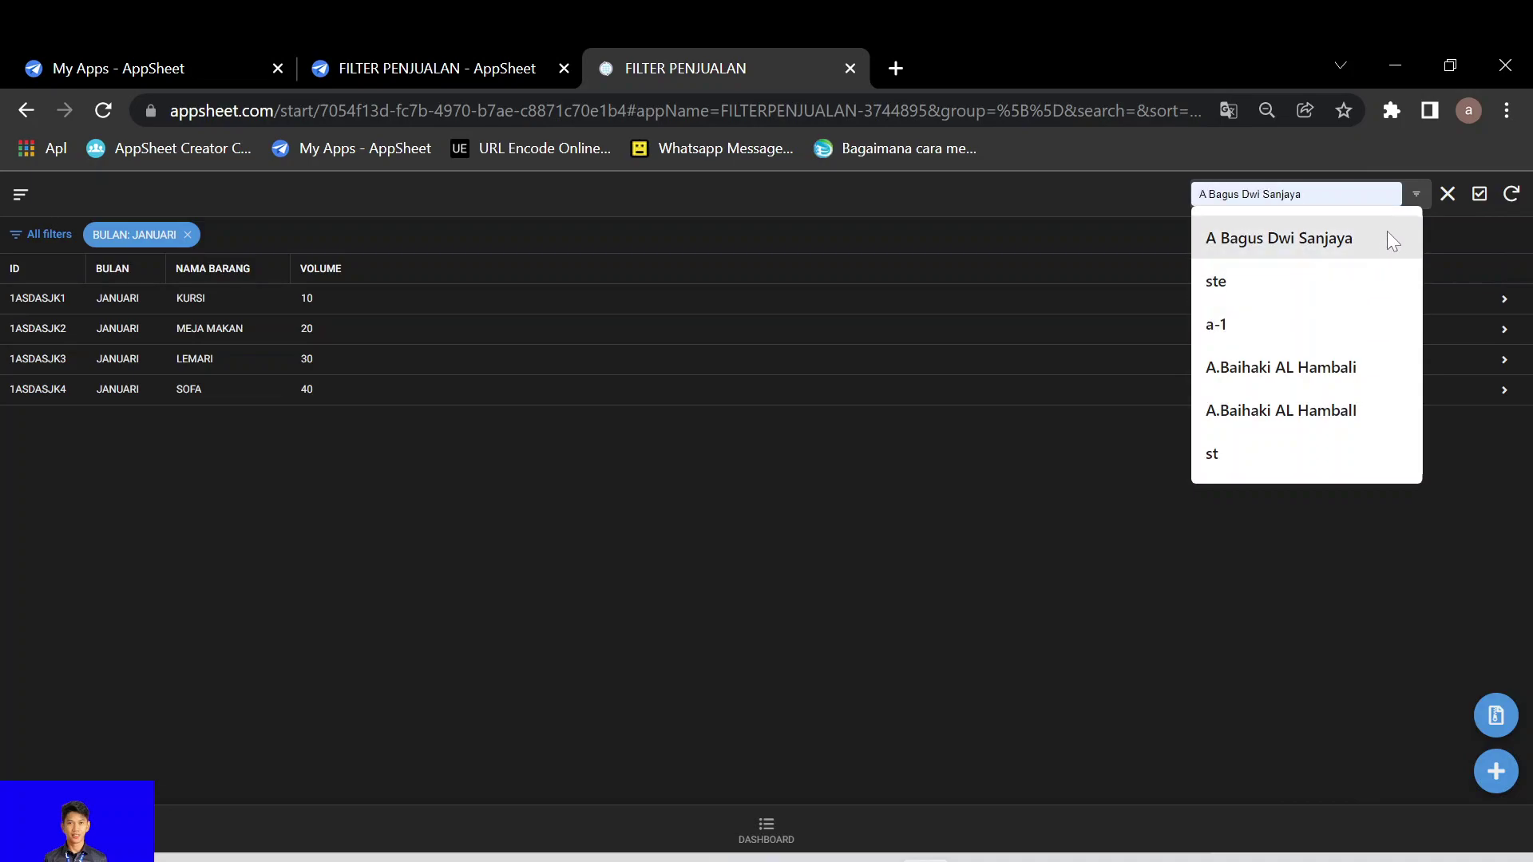
# Add FEBRUARI and MARET to the DATA view's BULAN filter.
pyautogui.click(1416, 194)
pyautogui.click(1365, 329)
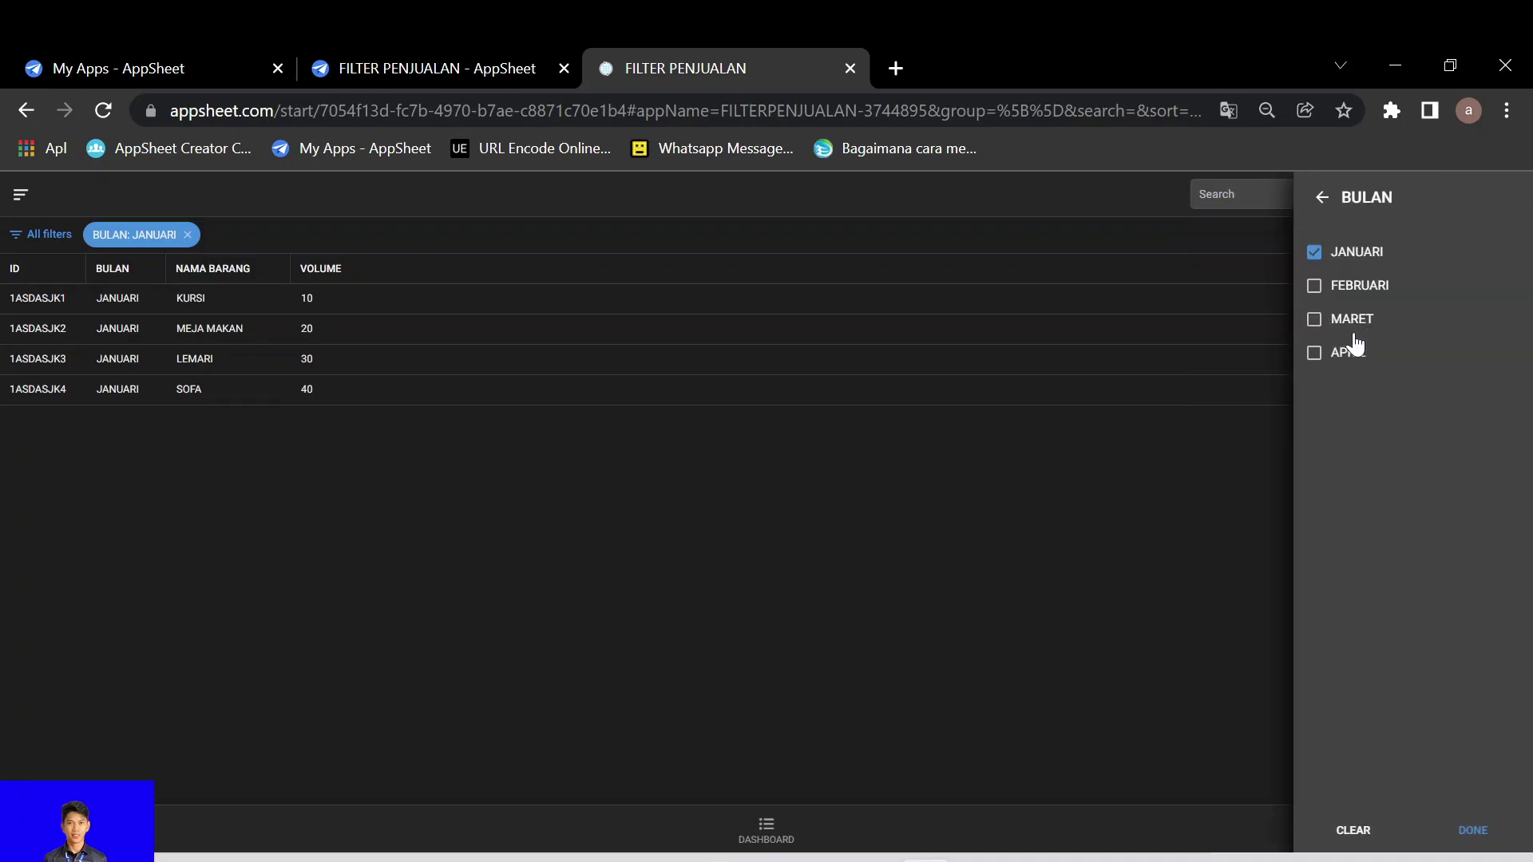
pyautogui.click(1344, 289)
pyautogui.click(1342, 320)
pyautogui.click(1473, 831)
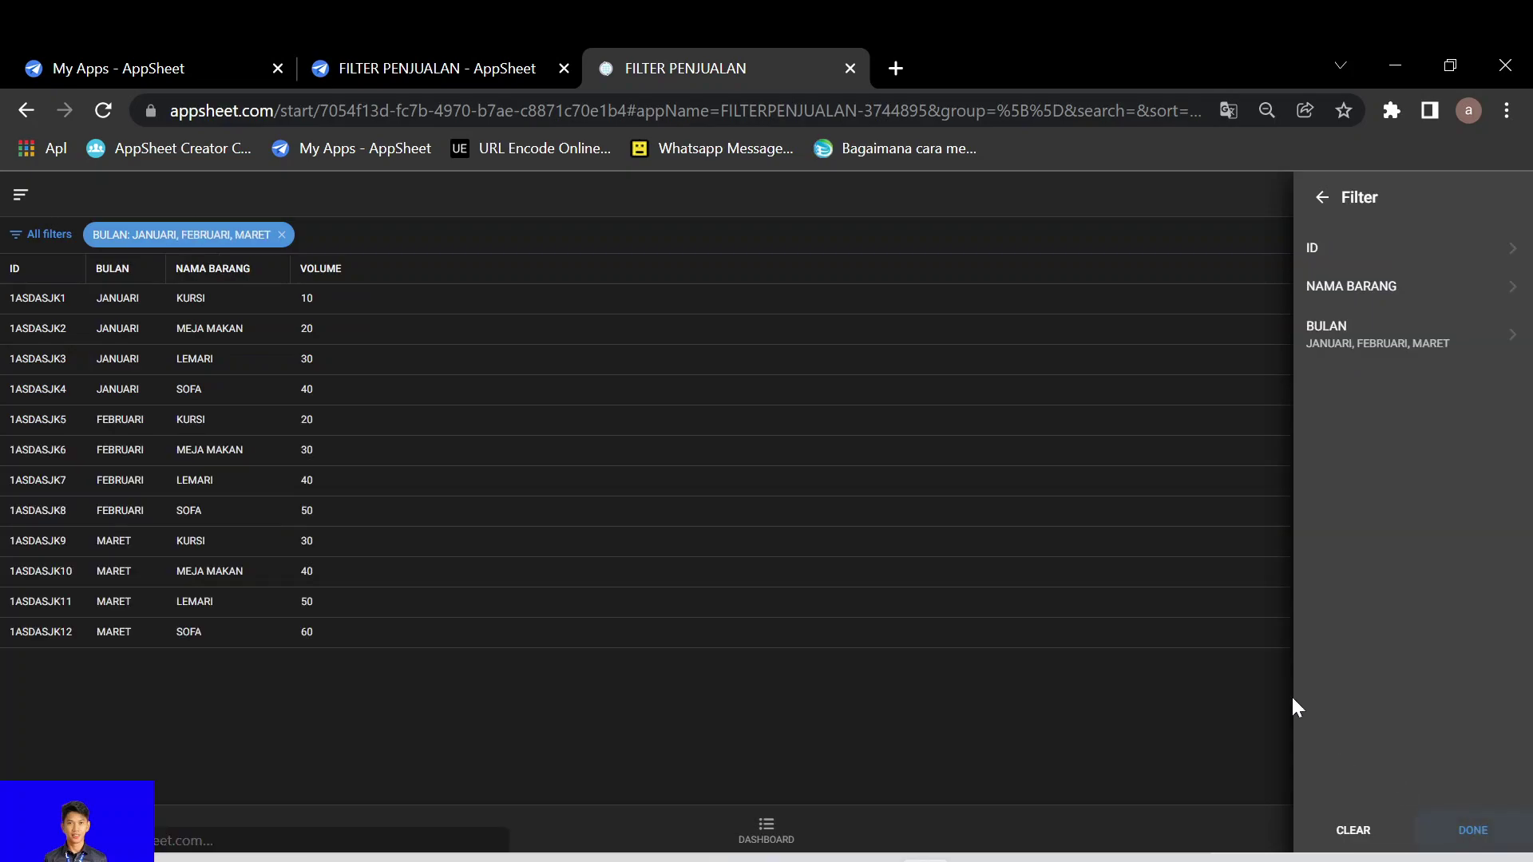
pyautogui.click(1143, 730)
# Export the DATA view filtered to JANUARI, FEBRUARI and MARET as CSV and open it in Excel.
pyautogui.click(1495, 715)
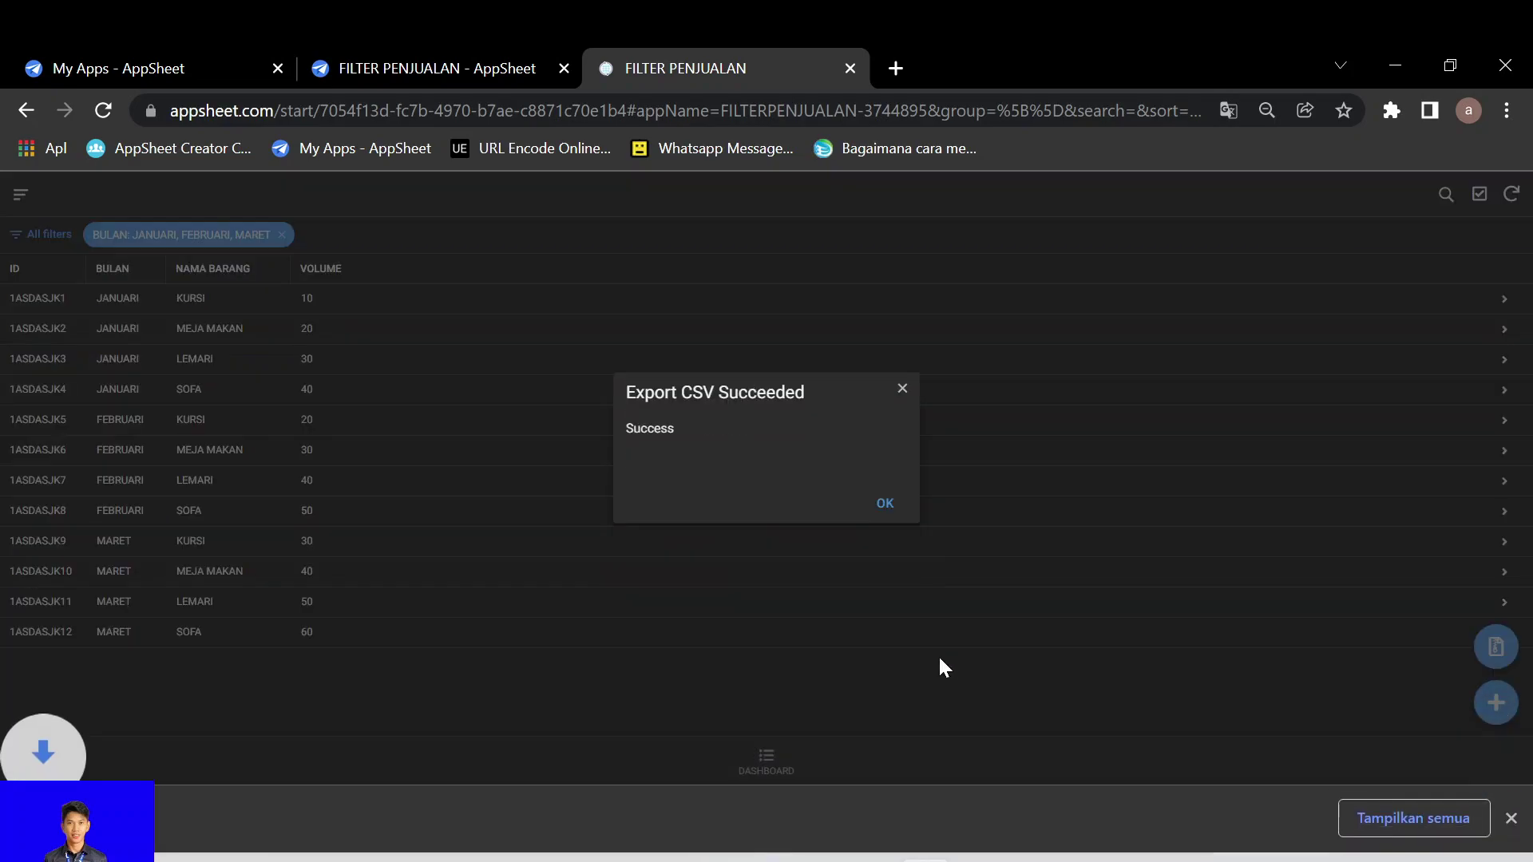
pyautogui.click(158, 827)
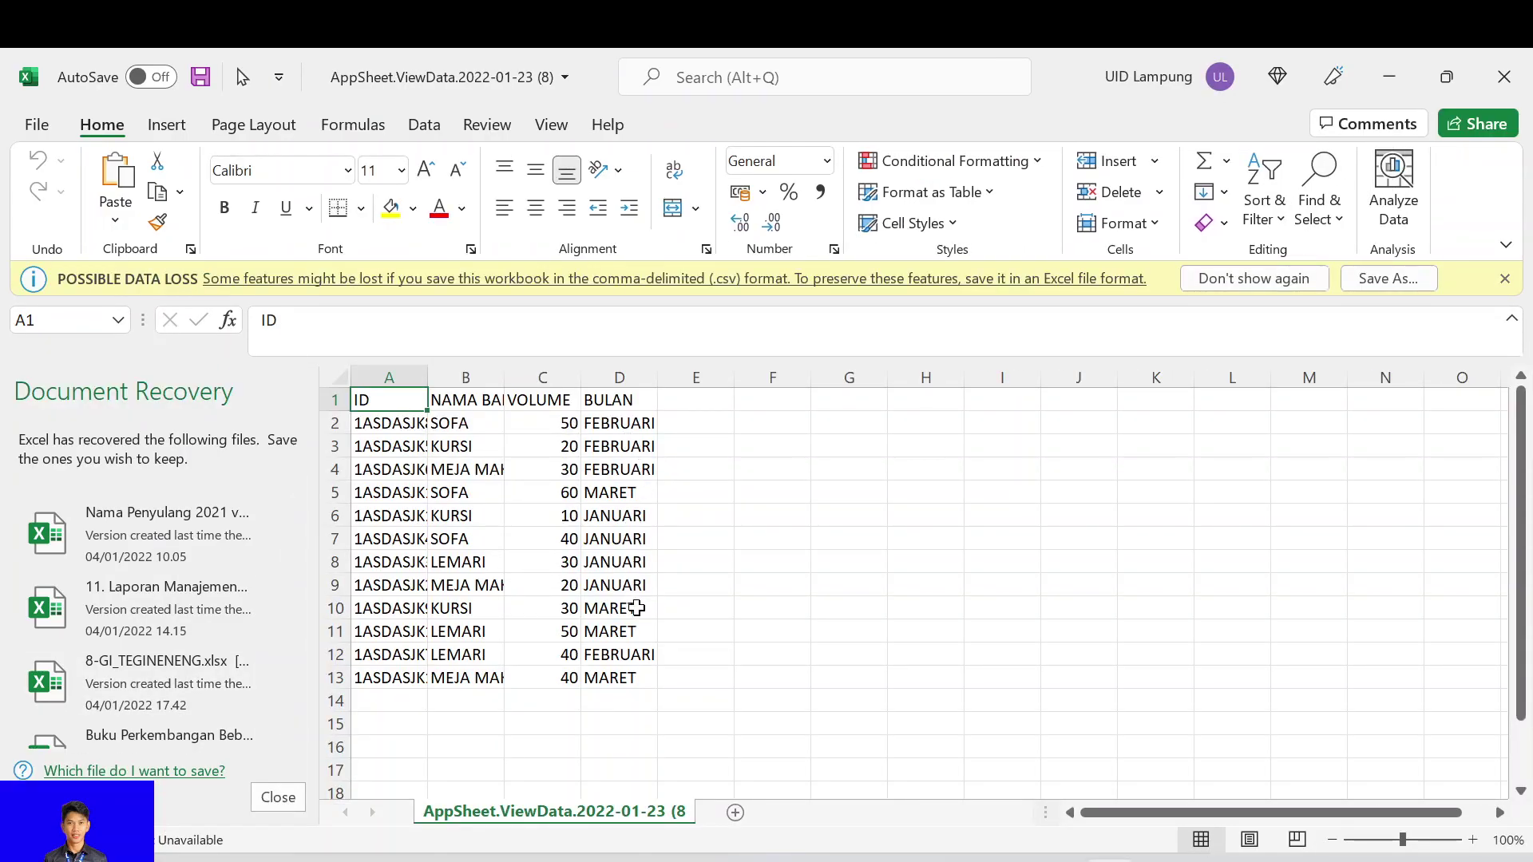
# Close the Document Recovery pane beside the three-month export, choosing to keep the recovered files.
pyautogui.click(278, 797)
pyautogui.click(487, 409)
pyautogui.click(479, 384)
pyautogui.click(549, 449)
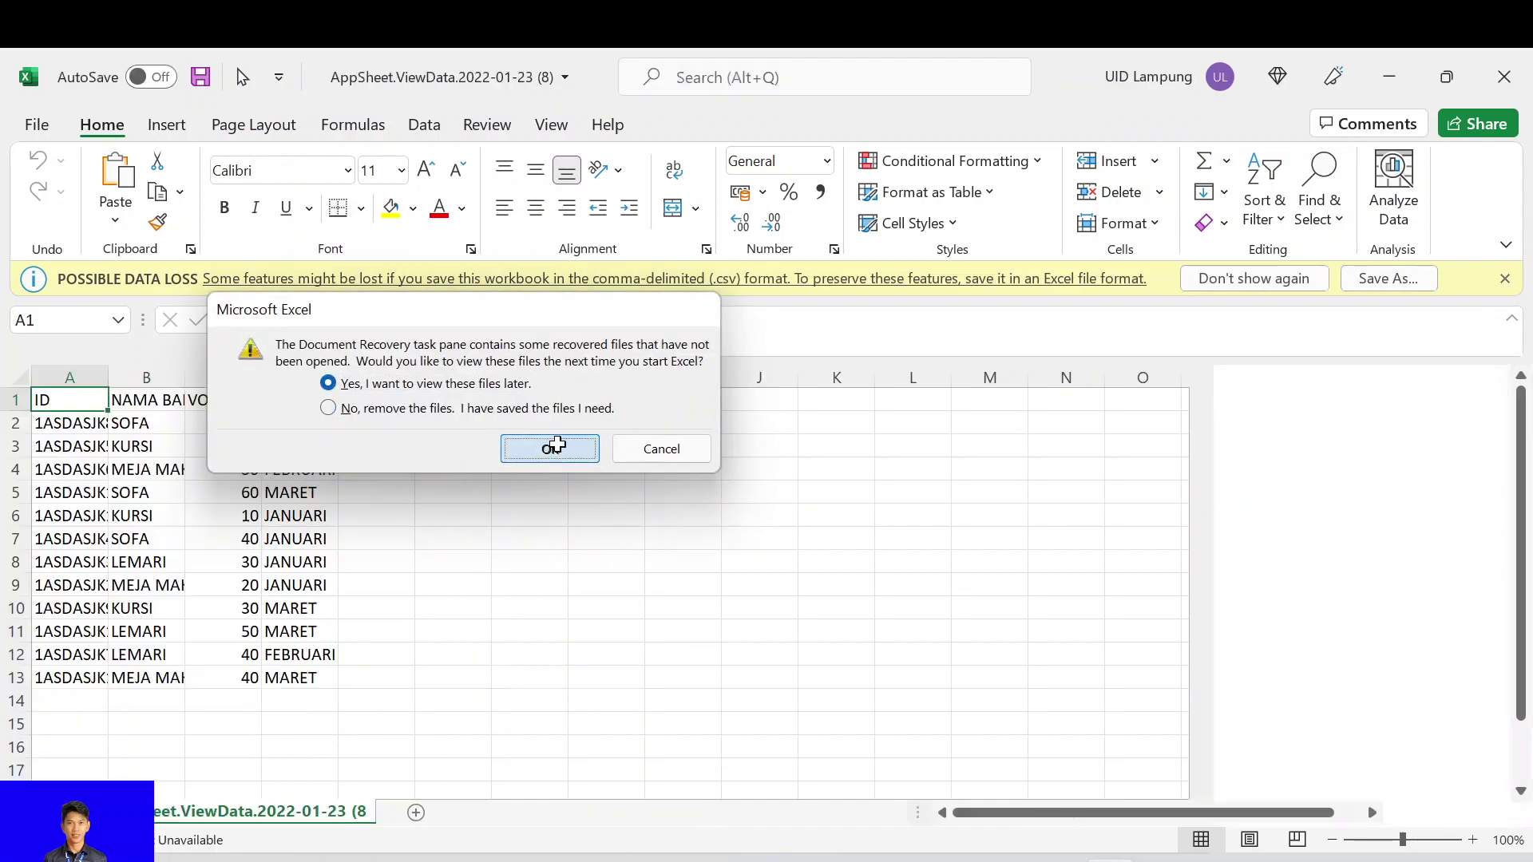
pyautogui.click(463, 534)
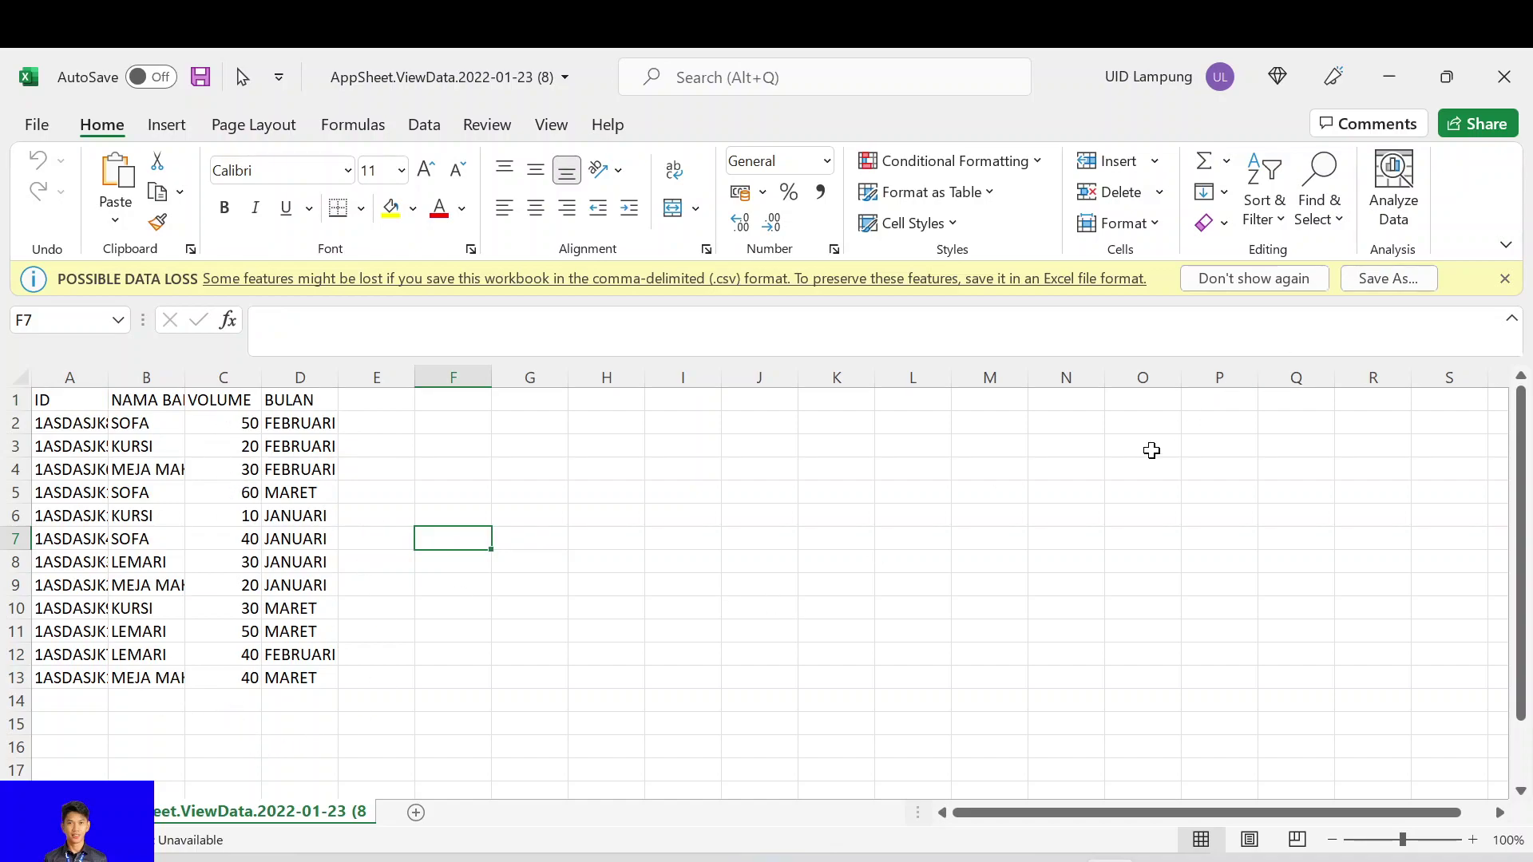
# Close the three-month export workbook, dismiss the export message and return to the dashboard.
pyautogui.click(1509, 77)
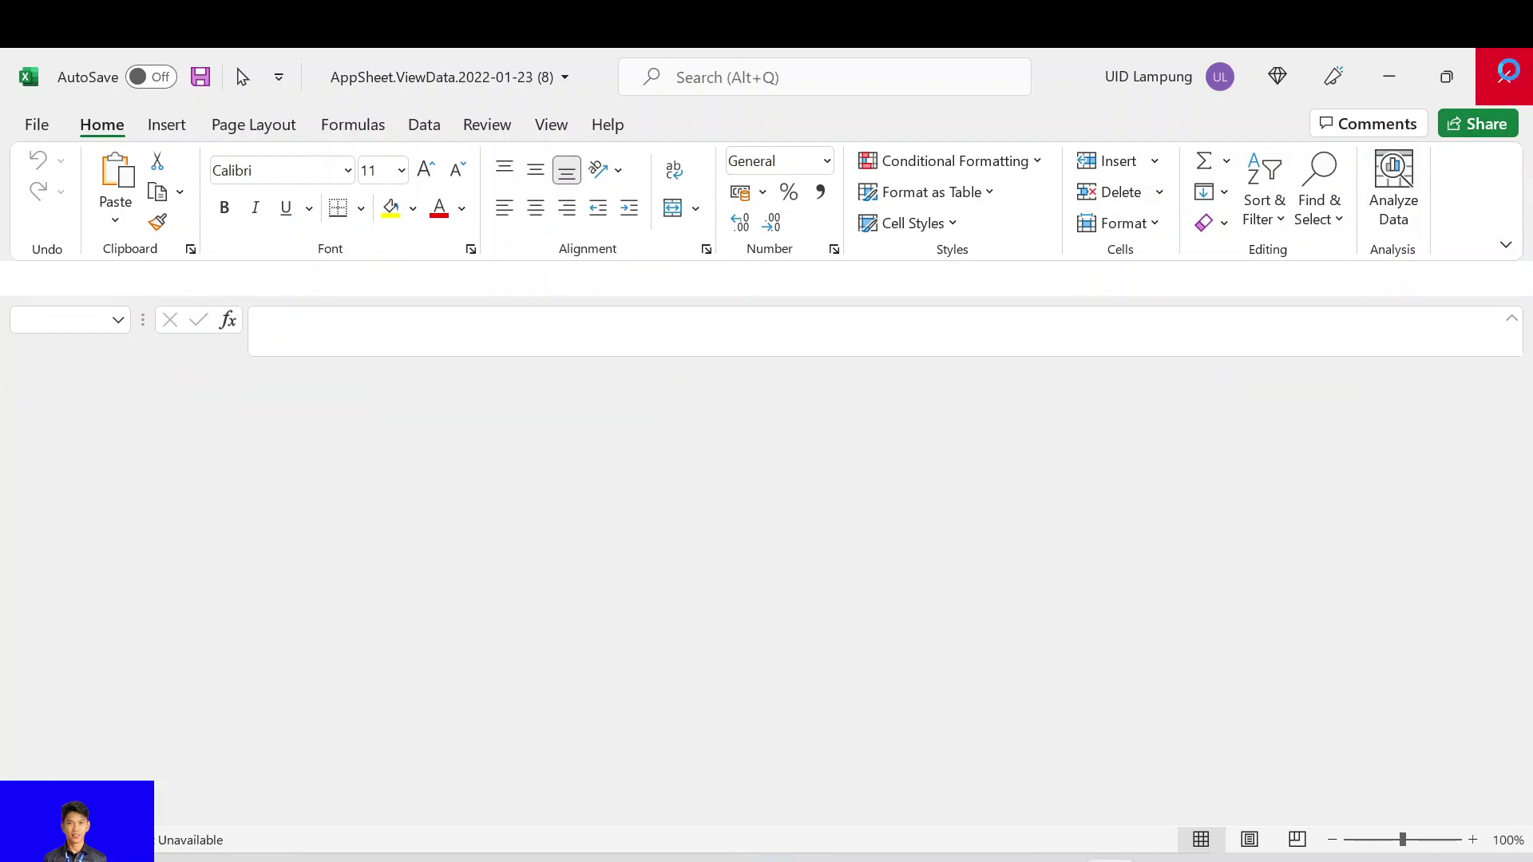
pyautogui.click(903, 419)
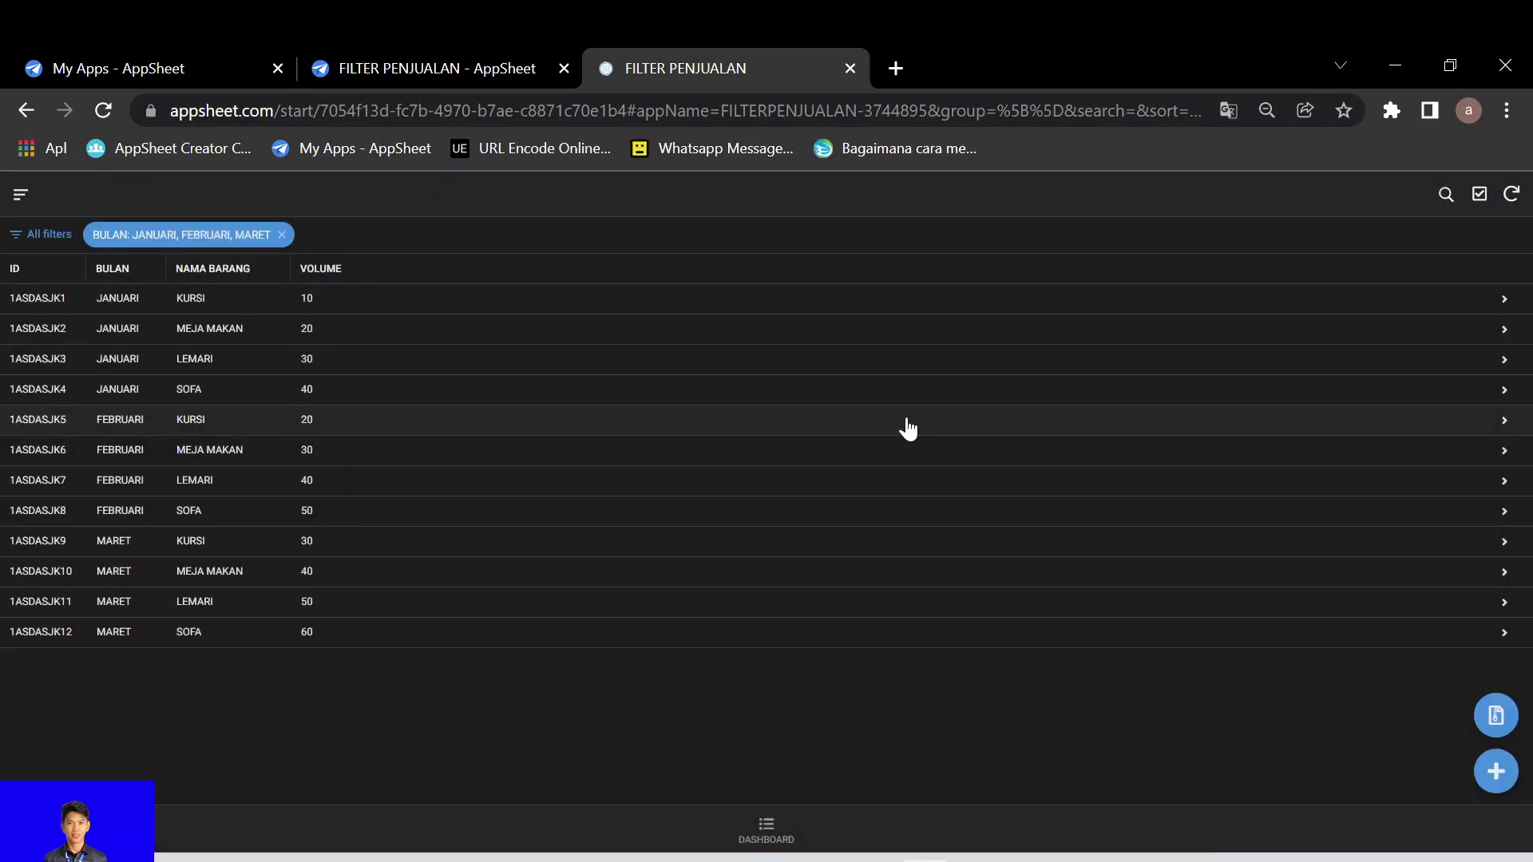
pyautogui.click(767, 830)
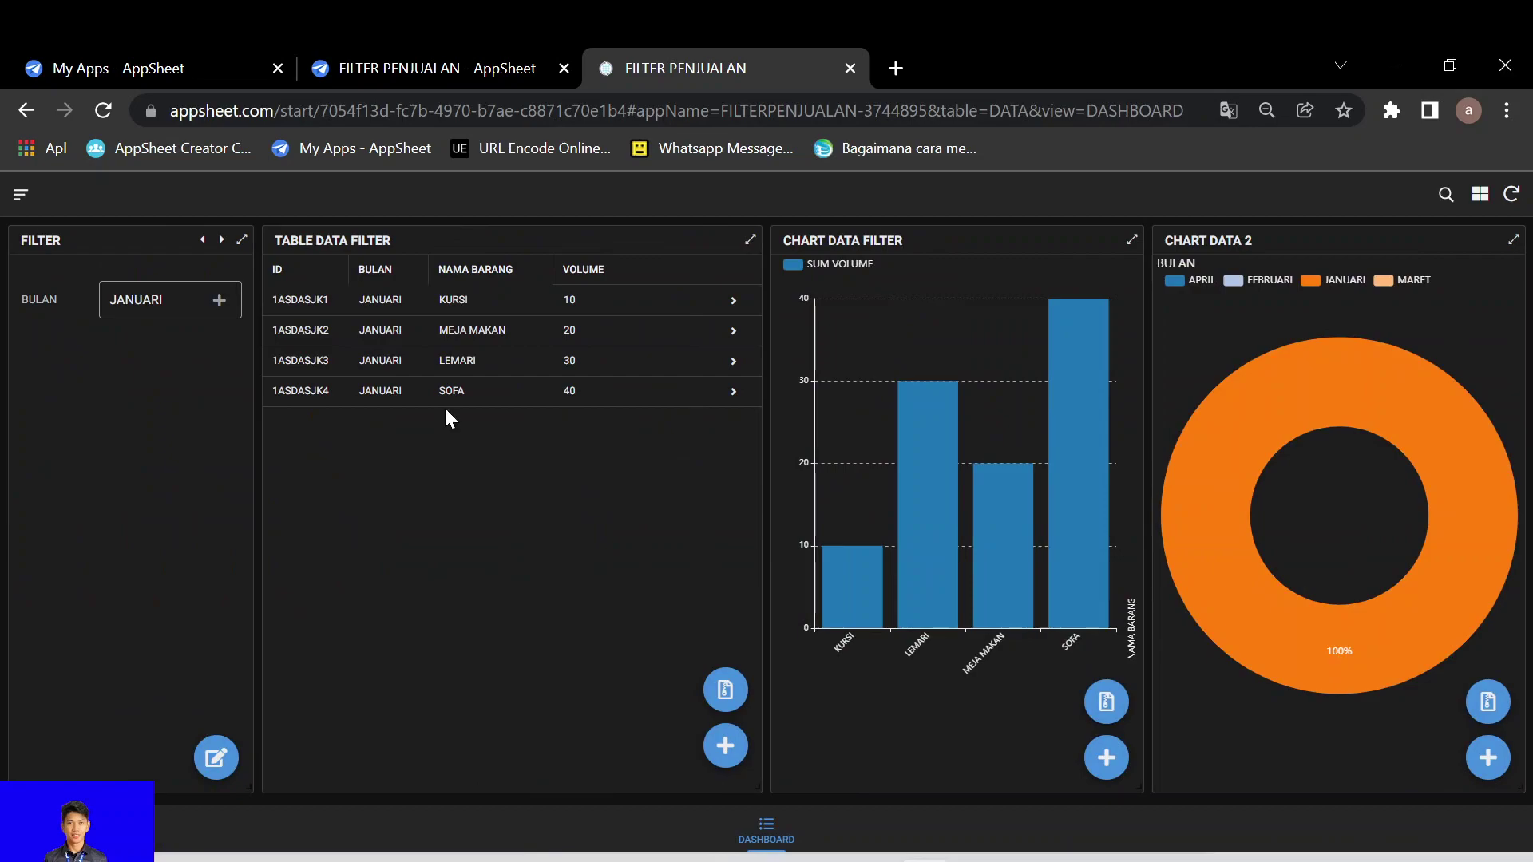